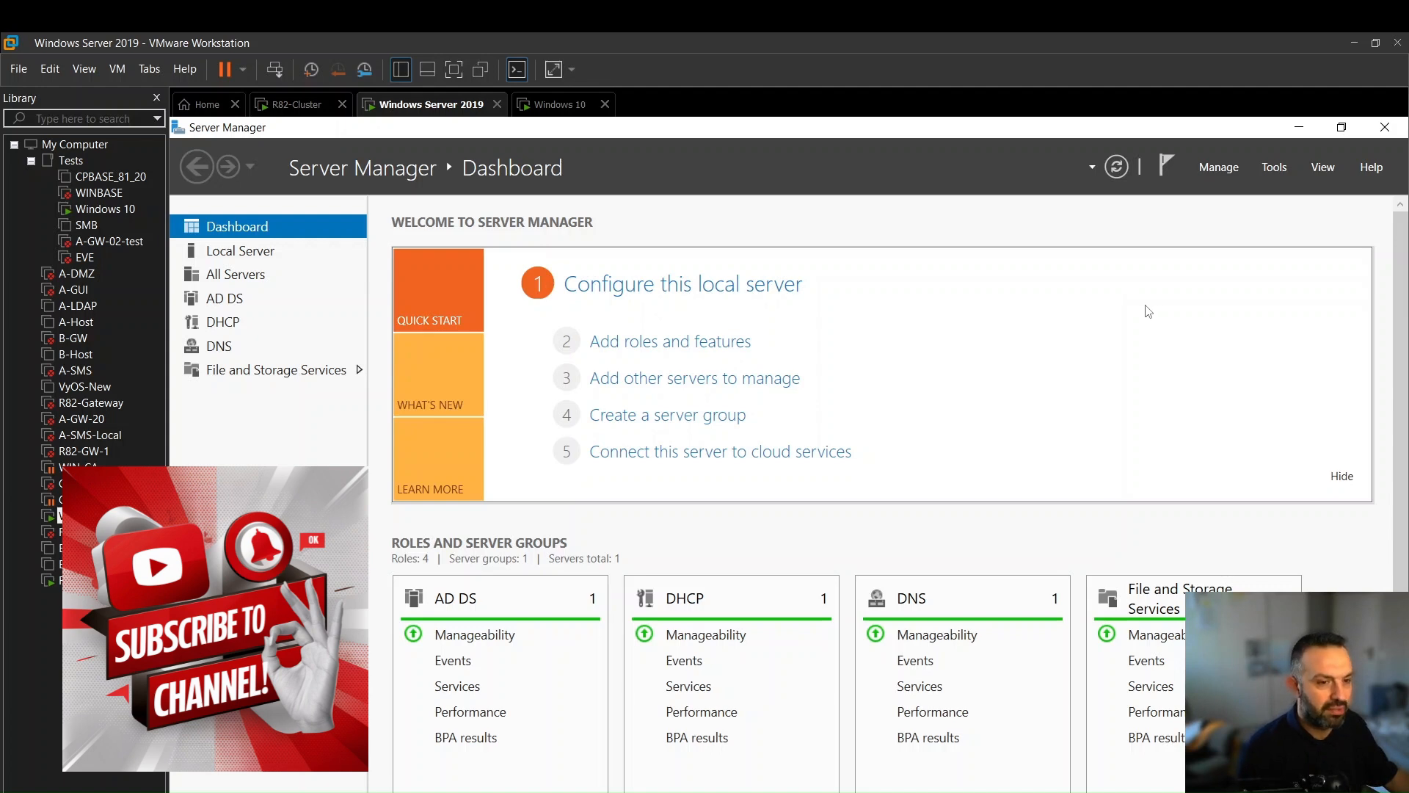
Start a role-based installation on the local server and select the Active Directory Certificate Services role with its management tools.
{"action": "left_click", "coordinate": [1219, 168]}
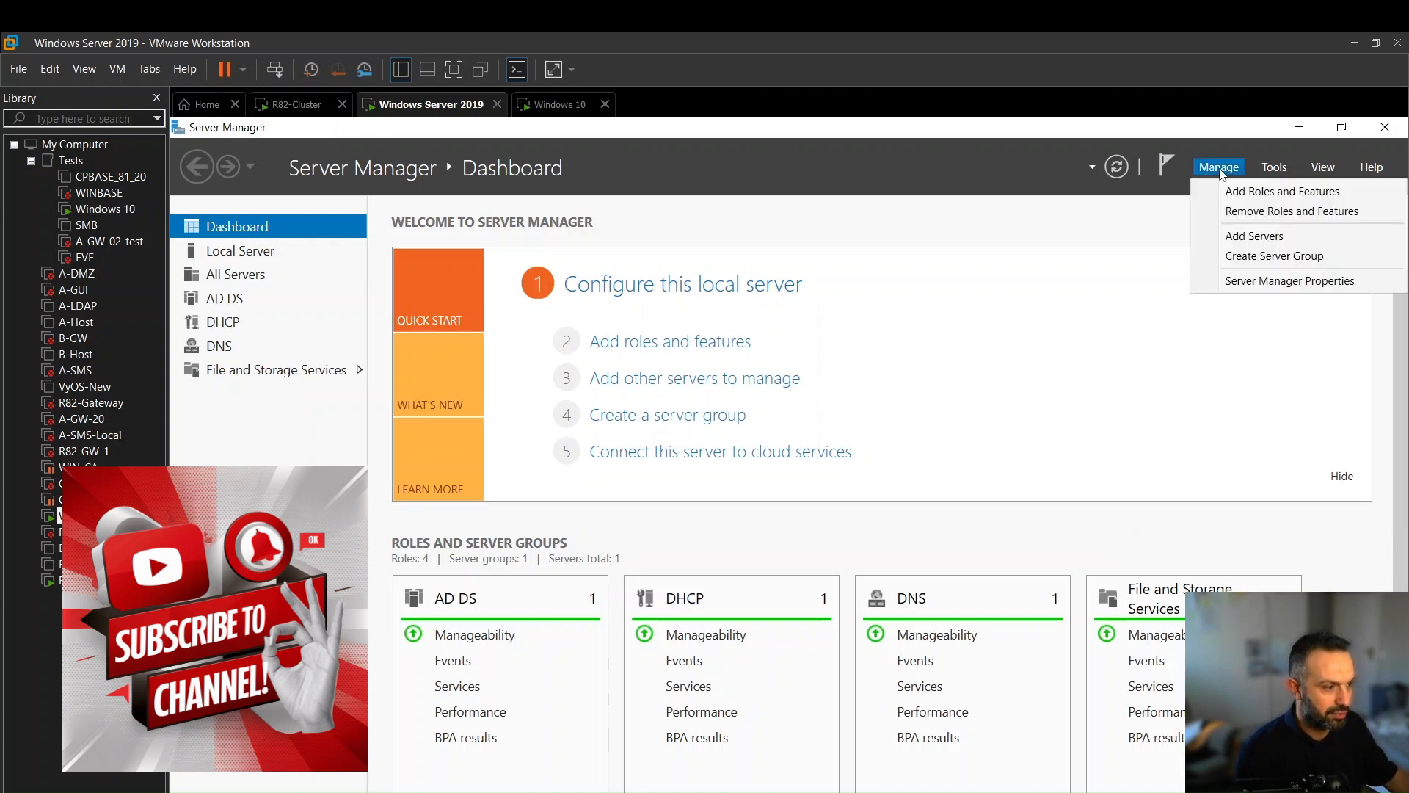
{"action": "left_click", "coordinate": [1247, 191]}
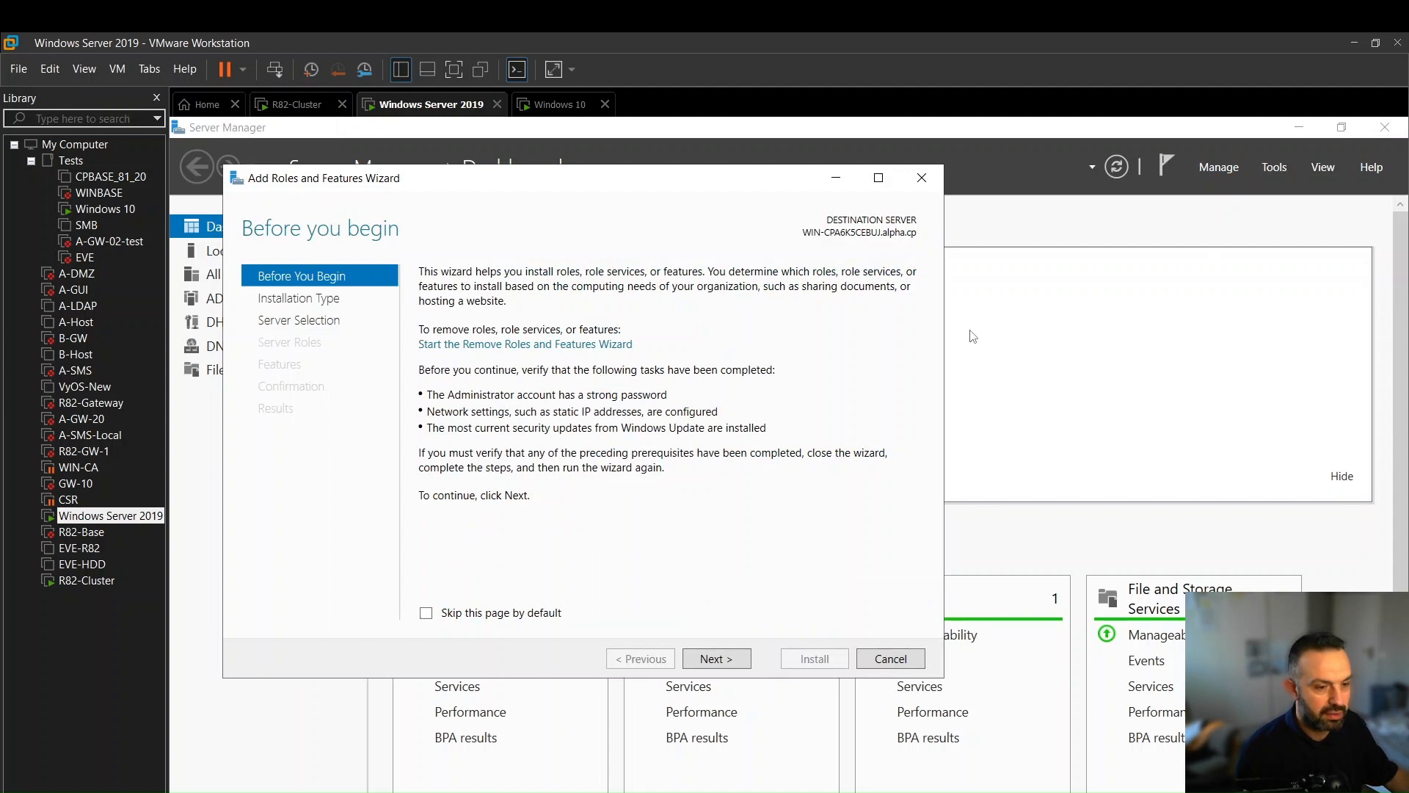
{"action": "left_click", "coordinate": [718, 658]}
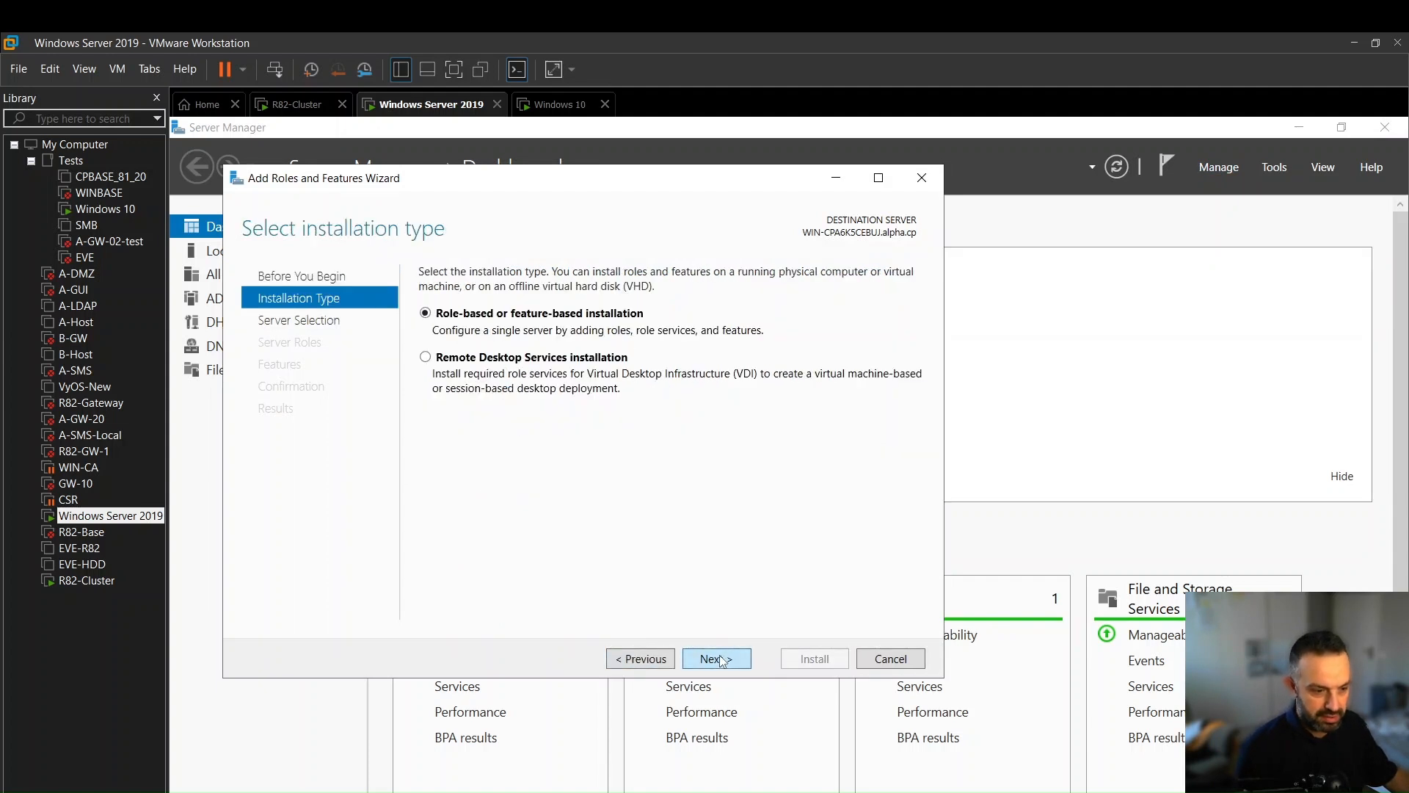
{"action": "left_click", "coordinate": [722, 660]}
{"action": "left_click", "coordinate": [722, 660]}
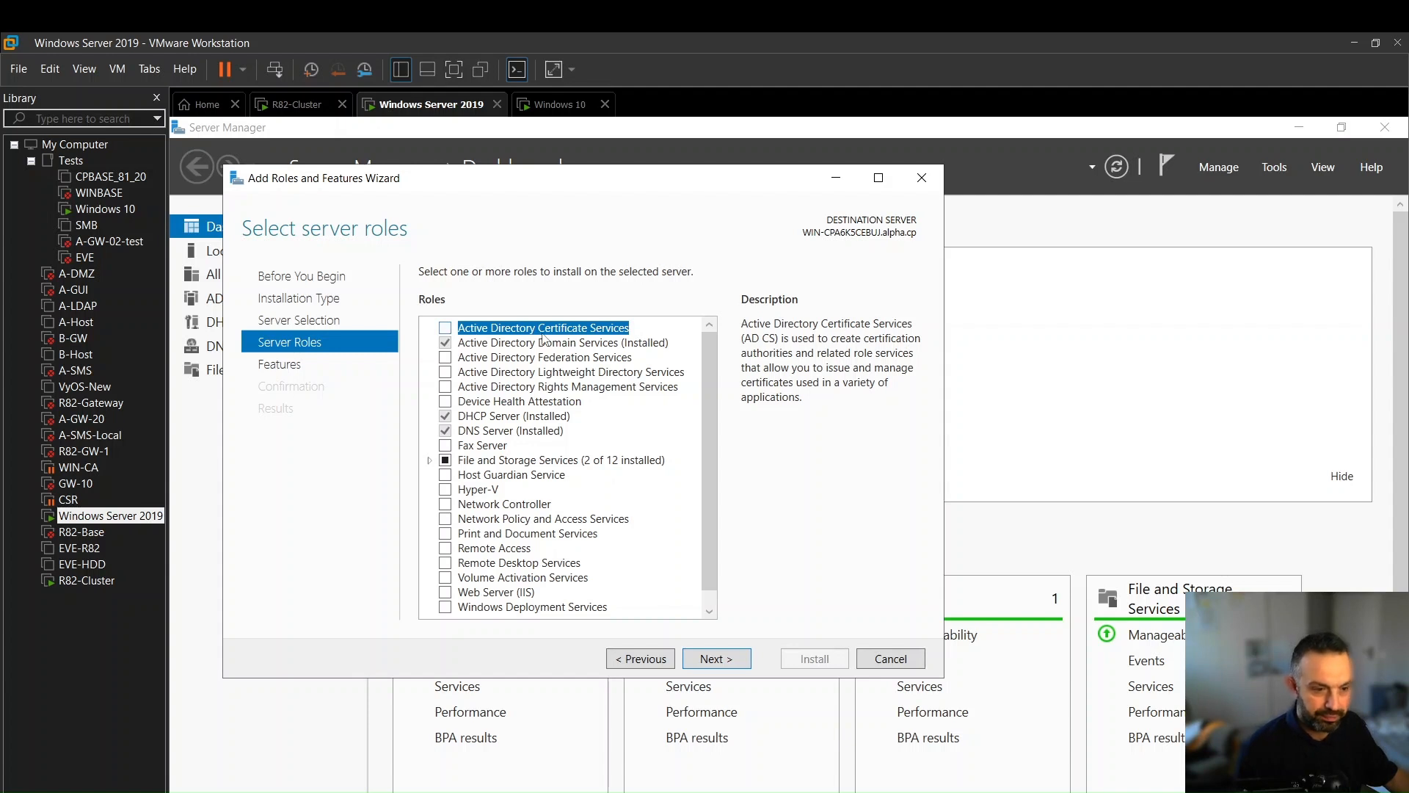
{"action": "left_click", "coordinate": [444, 328]}
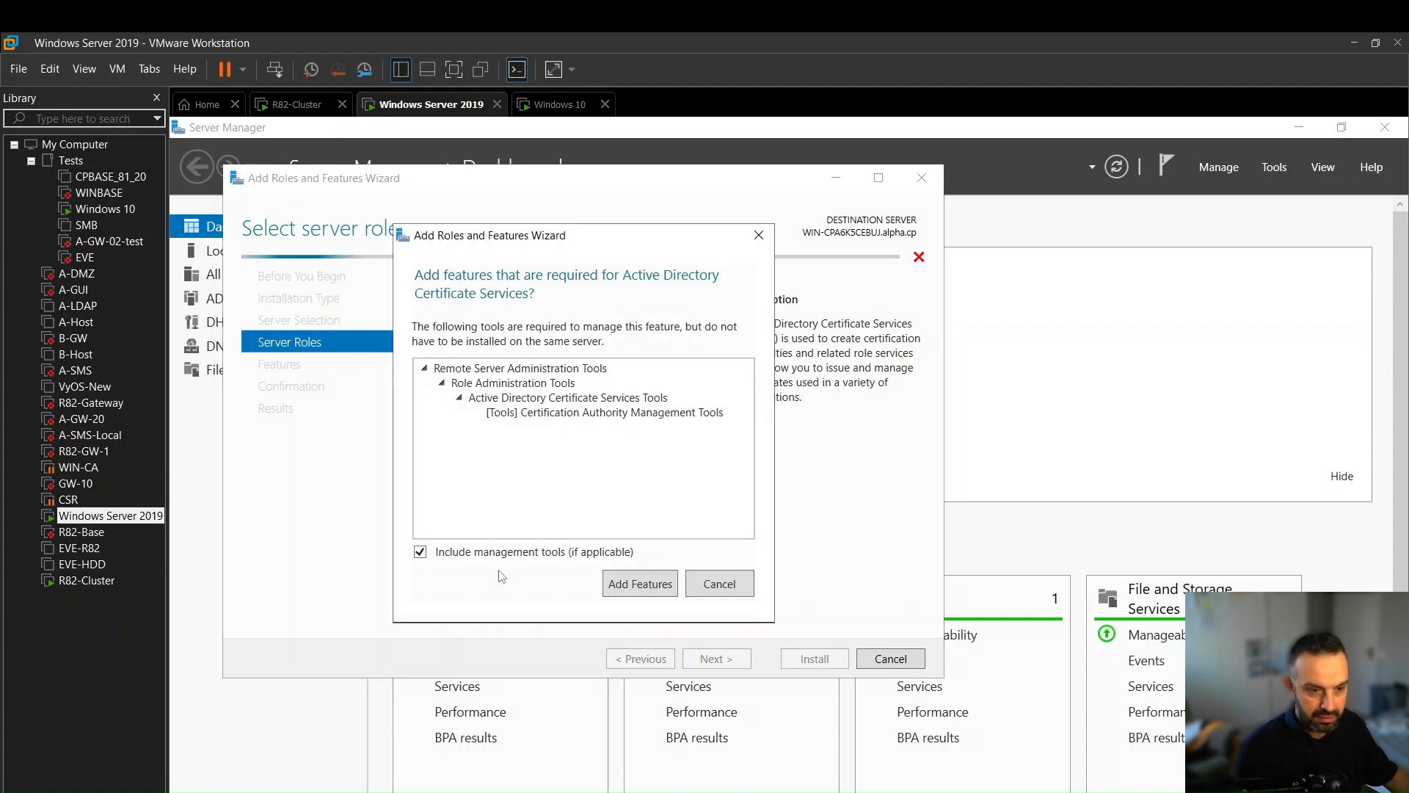
{"action": "left_click", "coordinate": [641, 582]}
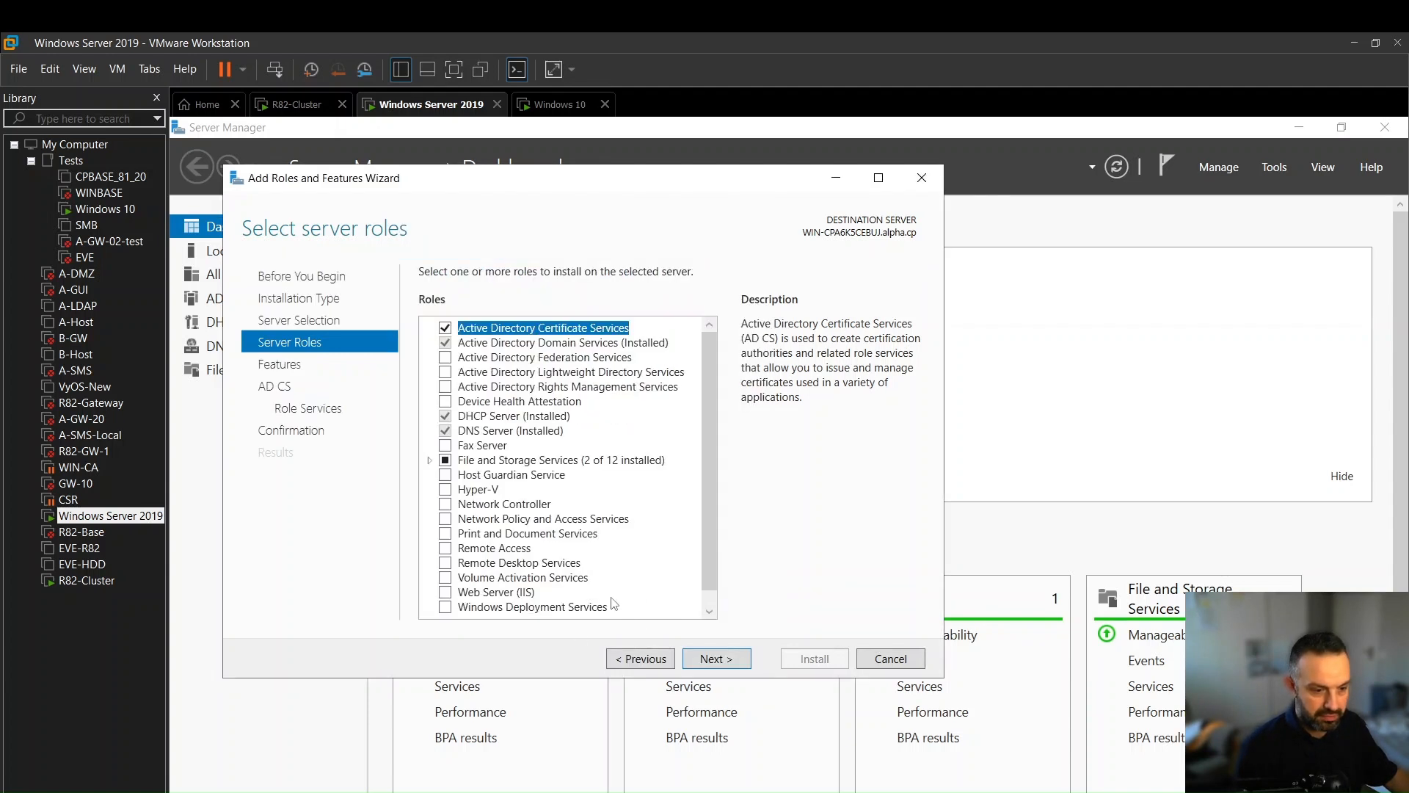
Keep only the Certification Authority role service for AD CS, install the role and close the wizard.
{"action": "left_click", "coordinate": [718, 663]}
{"action": "left_click", "coordinate": [708, 659]}
{"action": "left_click", "coordinate": [711, 659]}
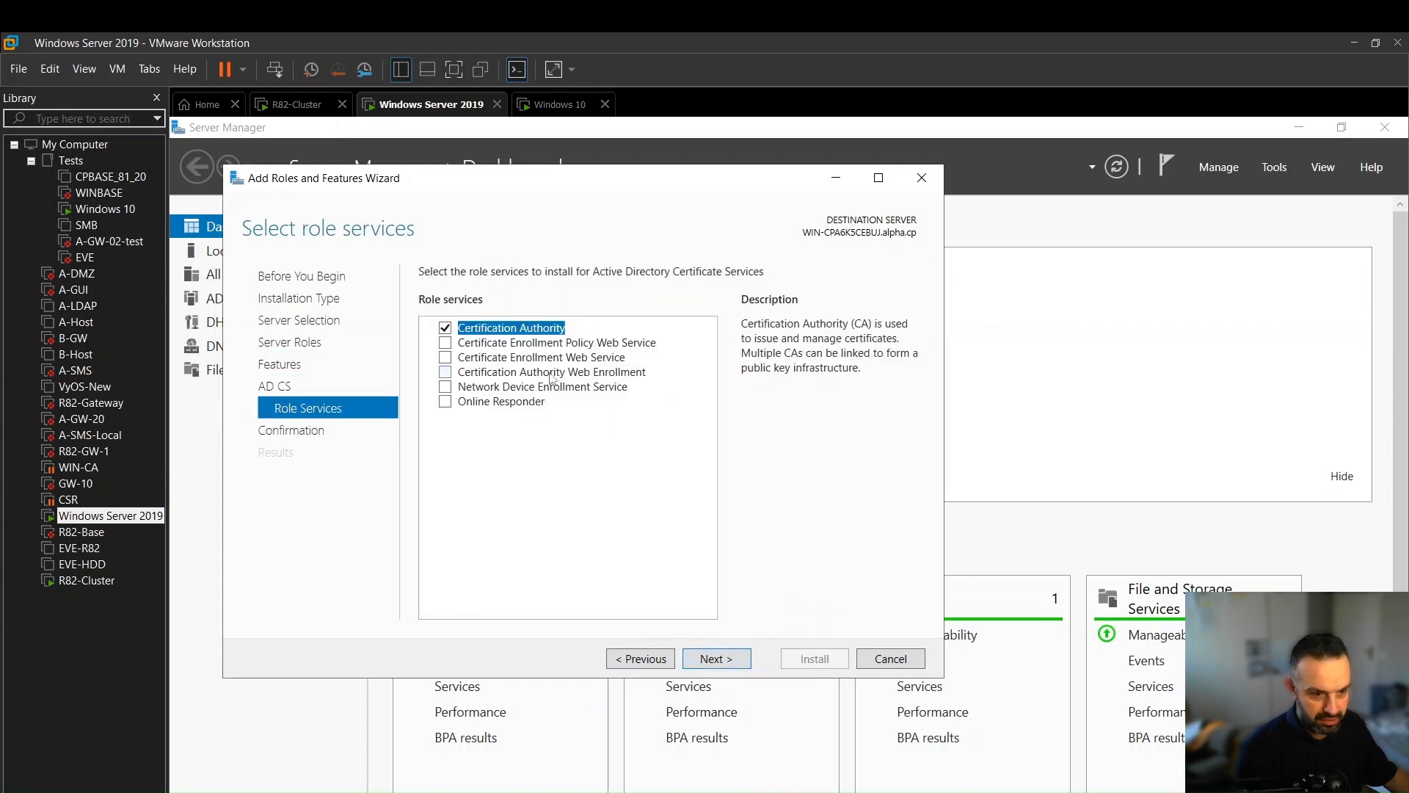
{"action": "left_click", "coordinate": [721, 660]}
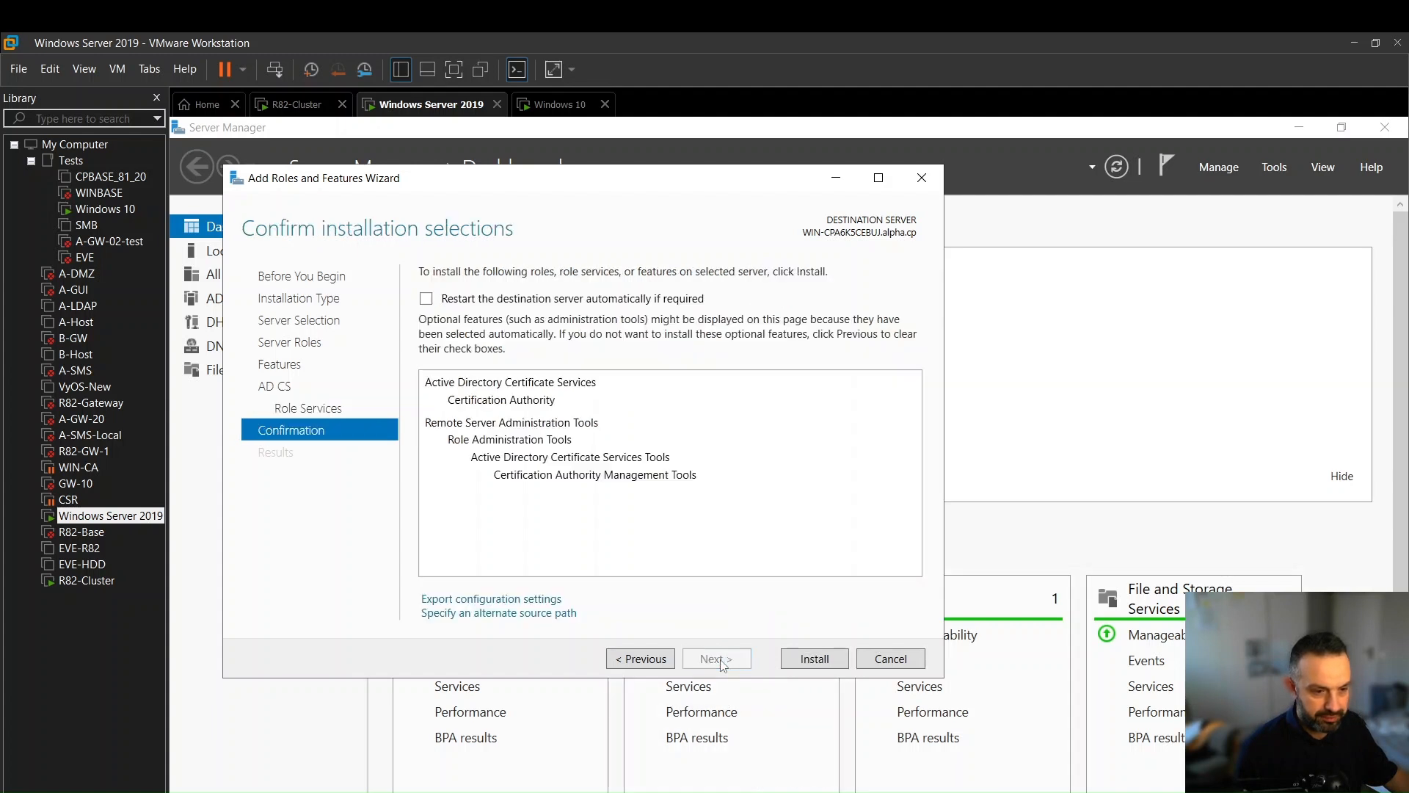
{"action": "left_click", "coordinate": [815, 667]}
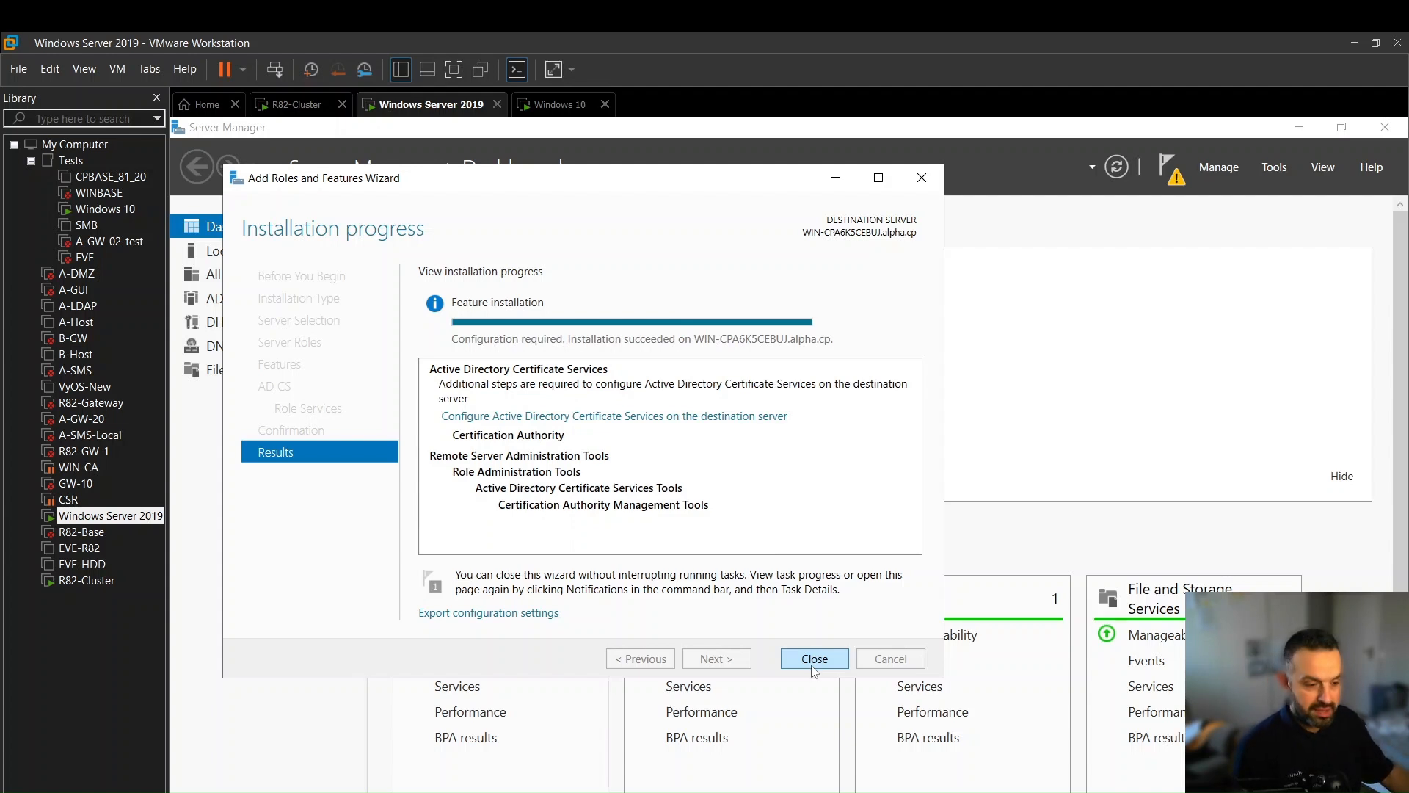
{"action": "left_click", "coordinate": [814, 658]}
Start the AD CS post-deployment configuration with the current credentials and choose the Certification Authority role service.
{"action": "left_click", "coordinate": [1172, 176]}
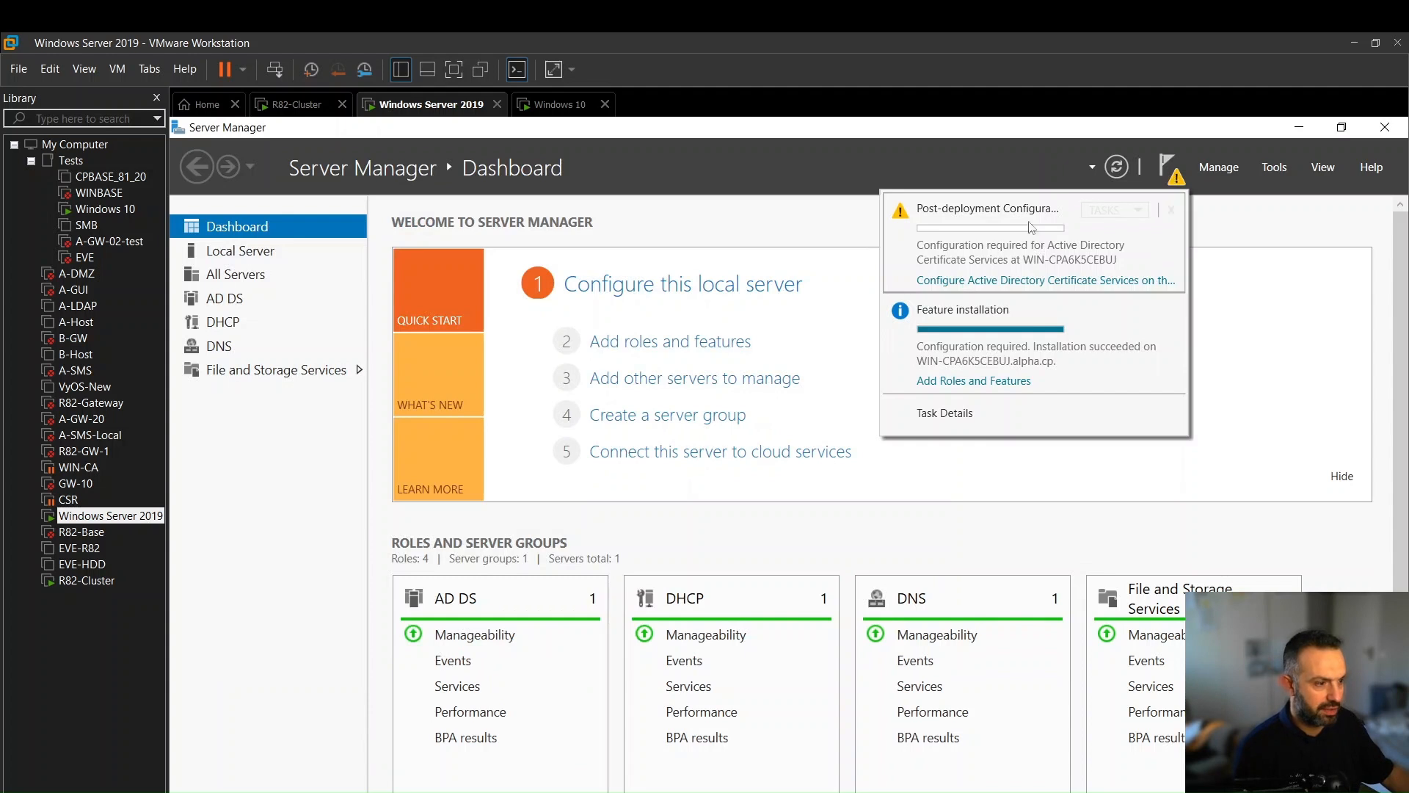
{"action": "left_click", "coordinate": [963, 286]}
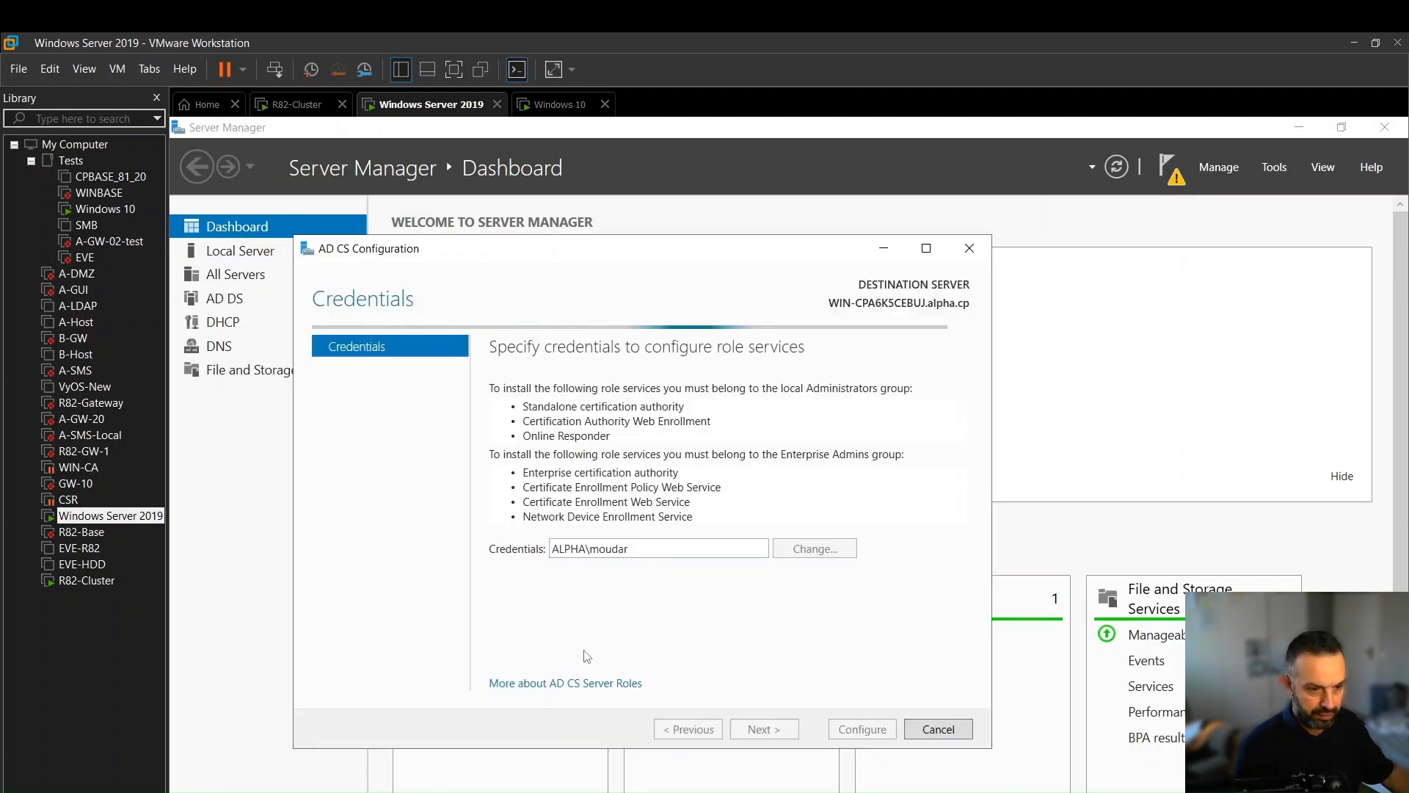
{"action": "left_click", "coordinate": [742, 726]}
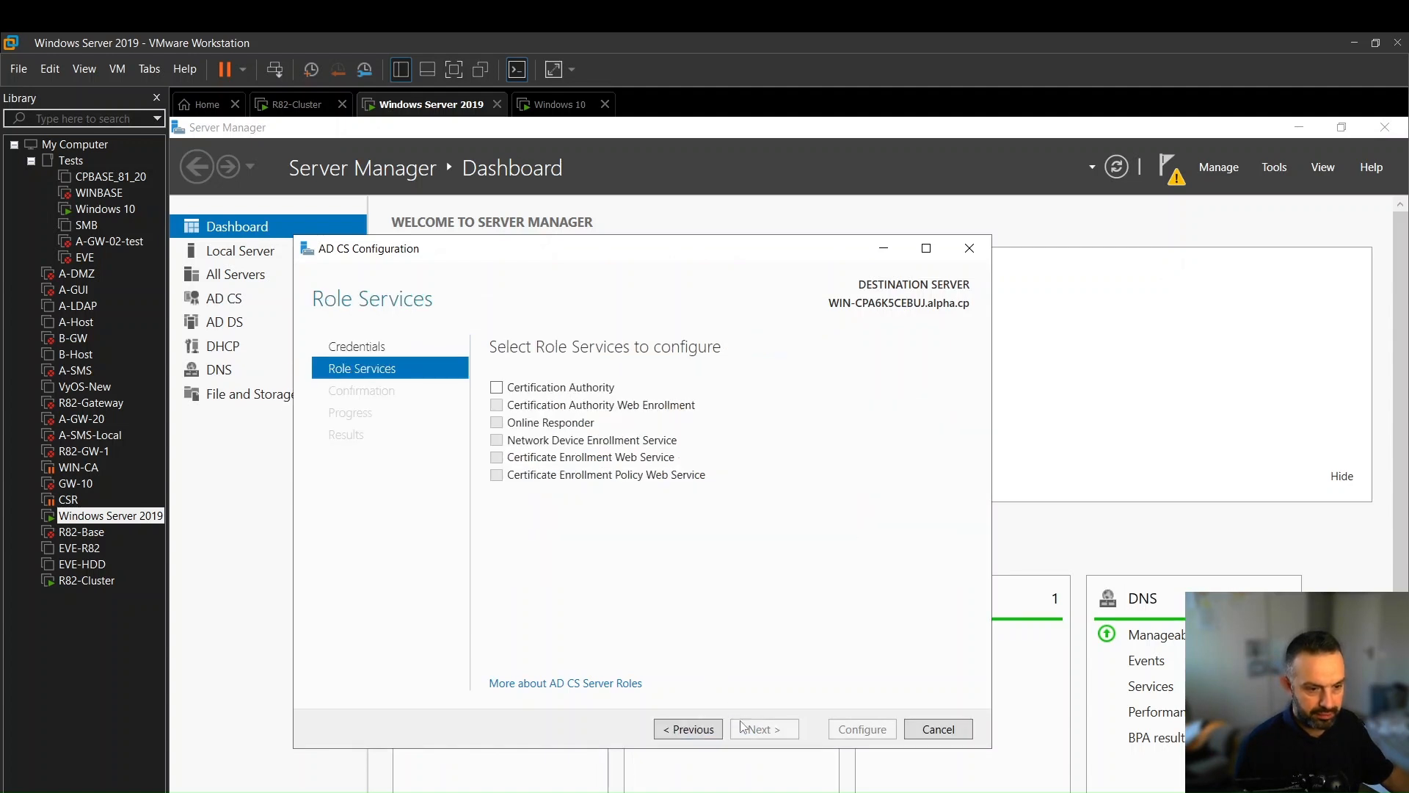
{"action": "left_click", "coordinate": [495, 390]}
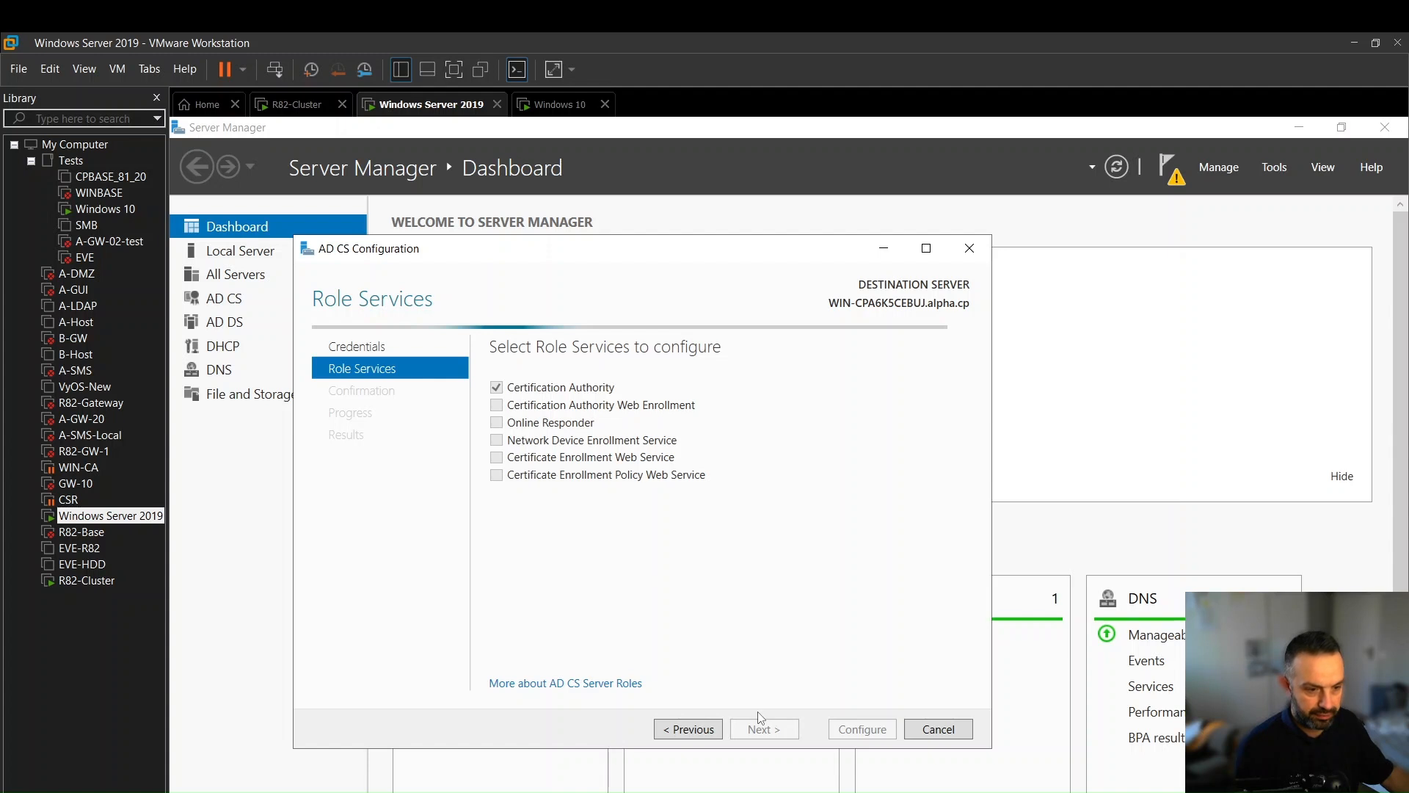
{"action": "left_click", "coordinate": [764, 729]}
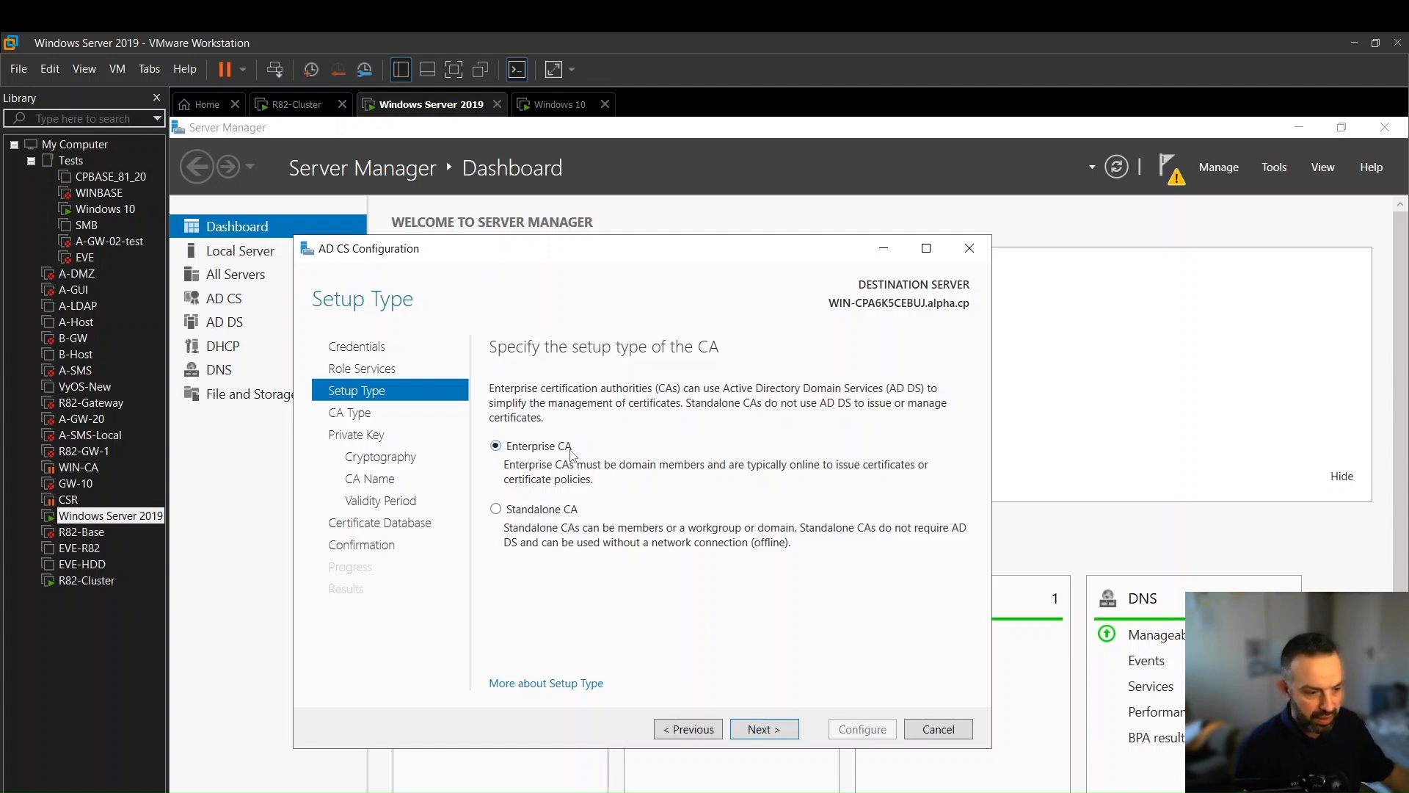
Set up the authority as an Enterprise root CA with a new private key and the default cryptography options.
{"action": "left_click", "coordinate": [763, 732]}
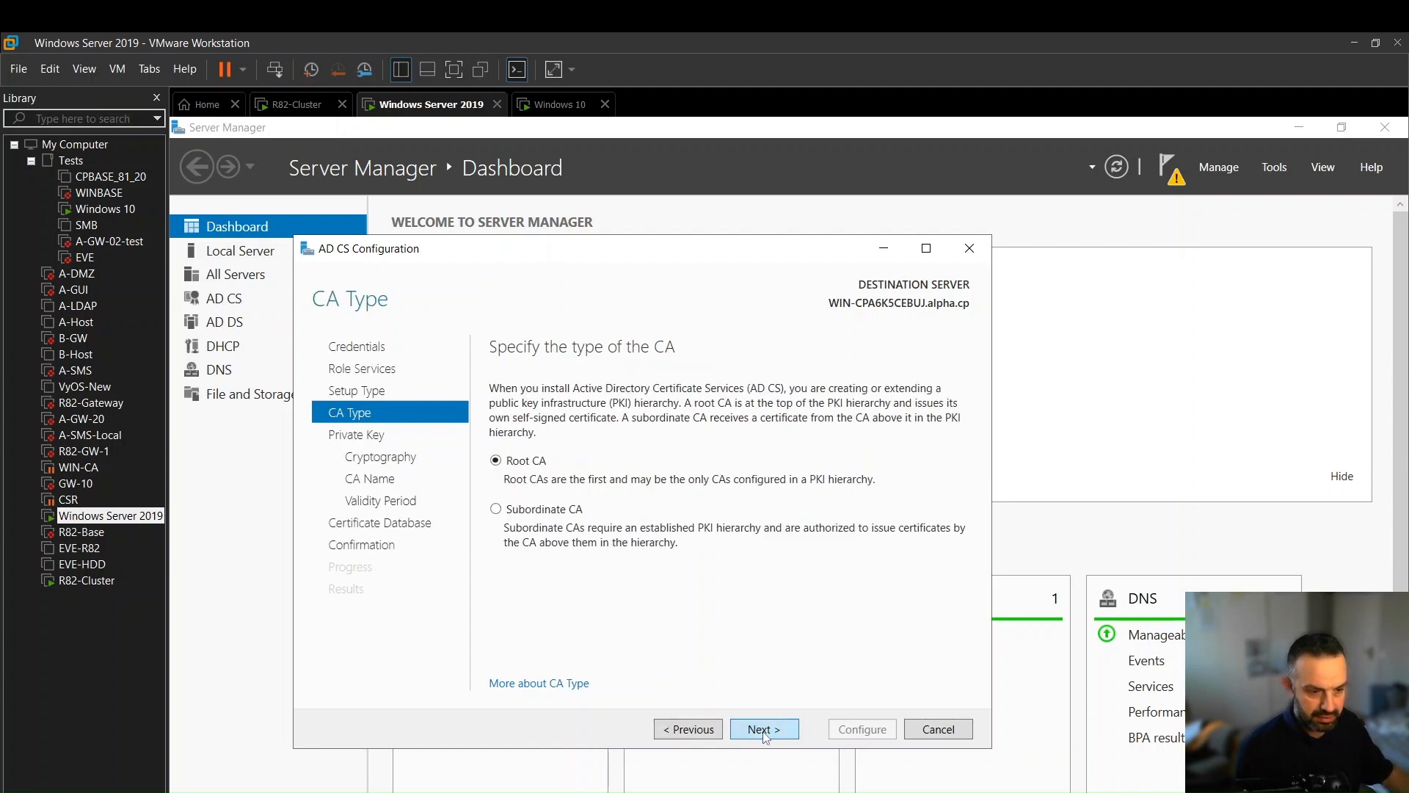
{"action": "left_click", "coordinate": [763, 730]}
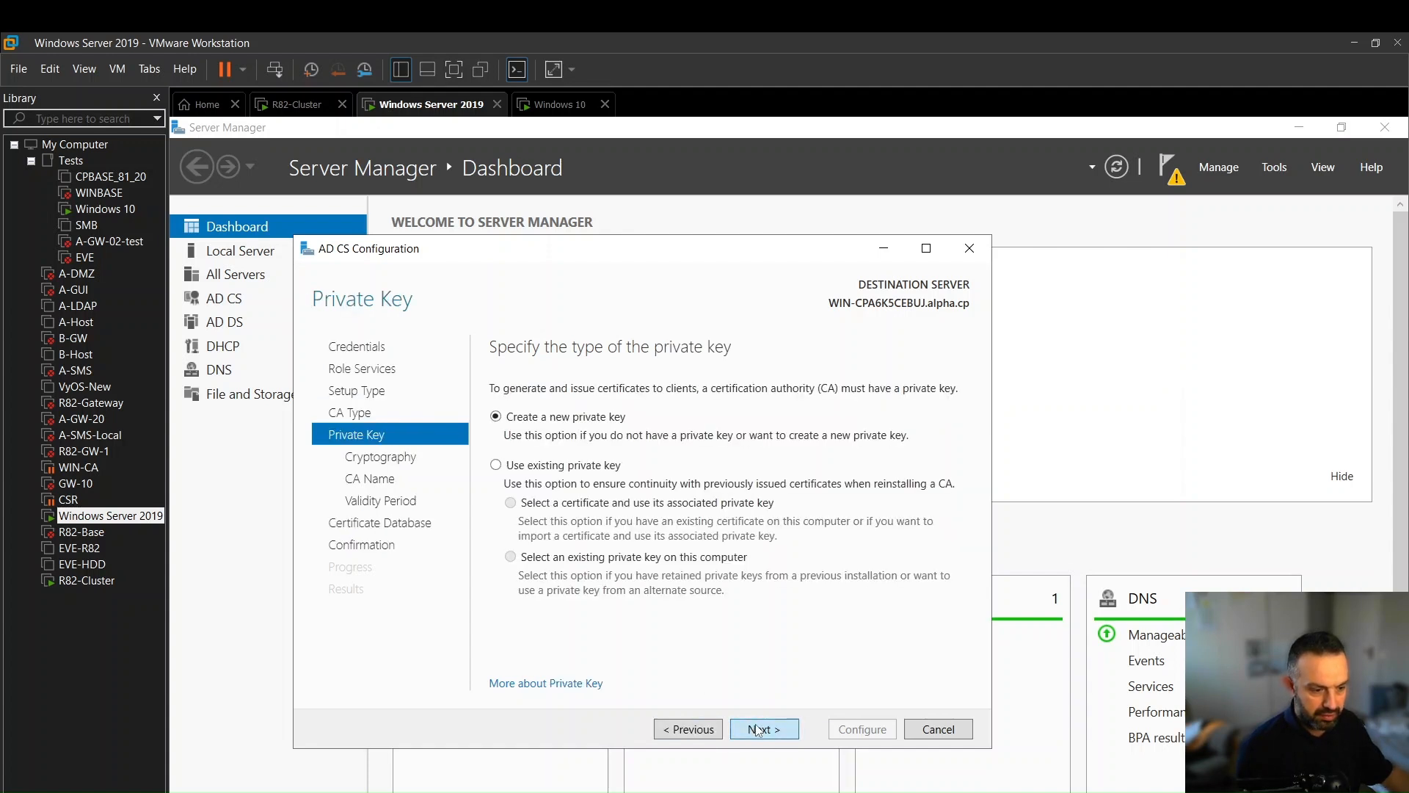
{"action": "left_click", "coordinate": [760, 729]}
{"action": "left_click", "coordinate": [775, 730]}
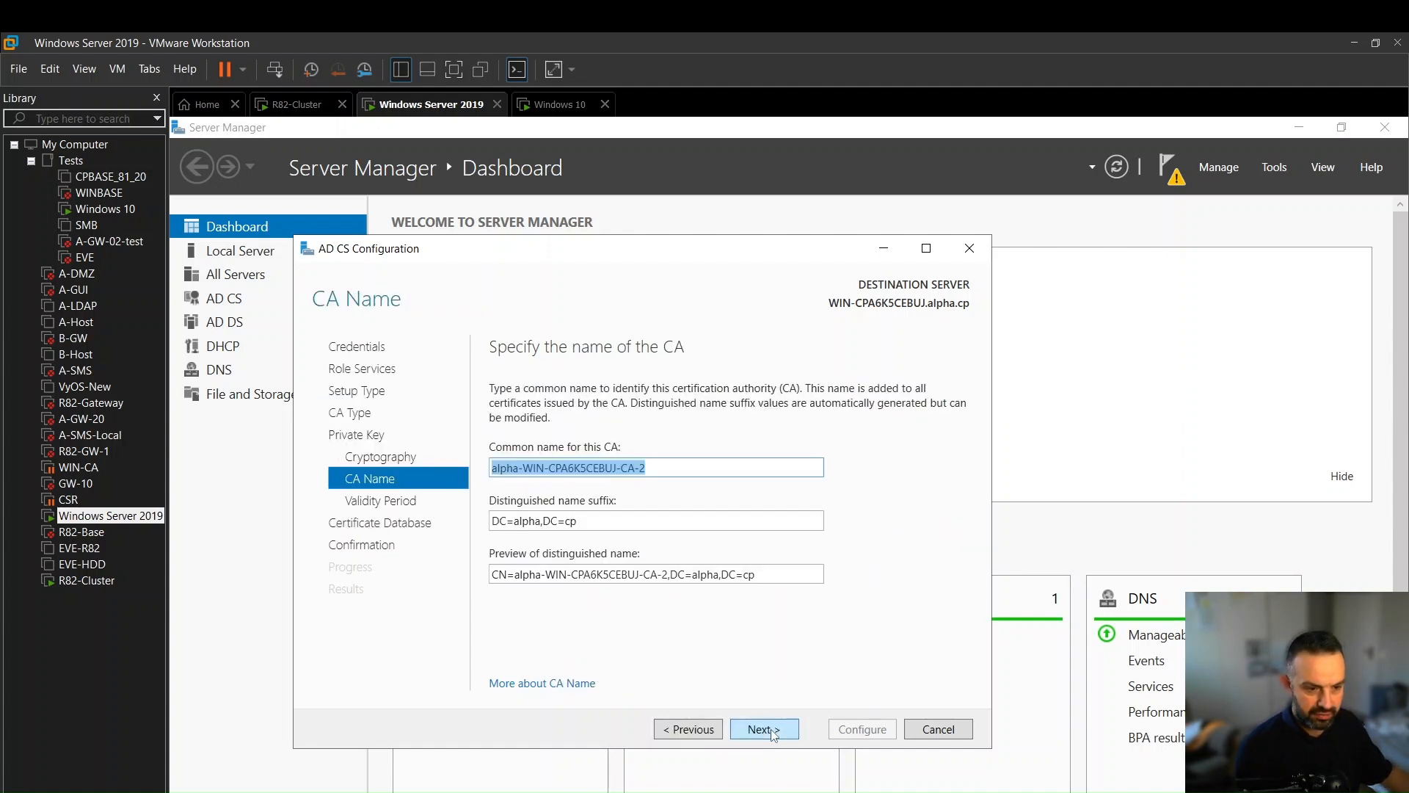
Accept the default CA name, 5-year validity period and database locations, then apply the configuration and close the wizard.
{"action": "left_click", "coordinate": [774, 731]}
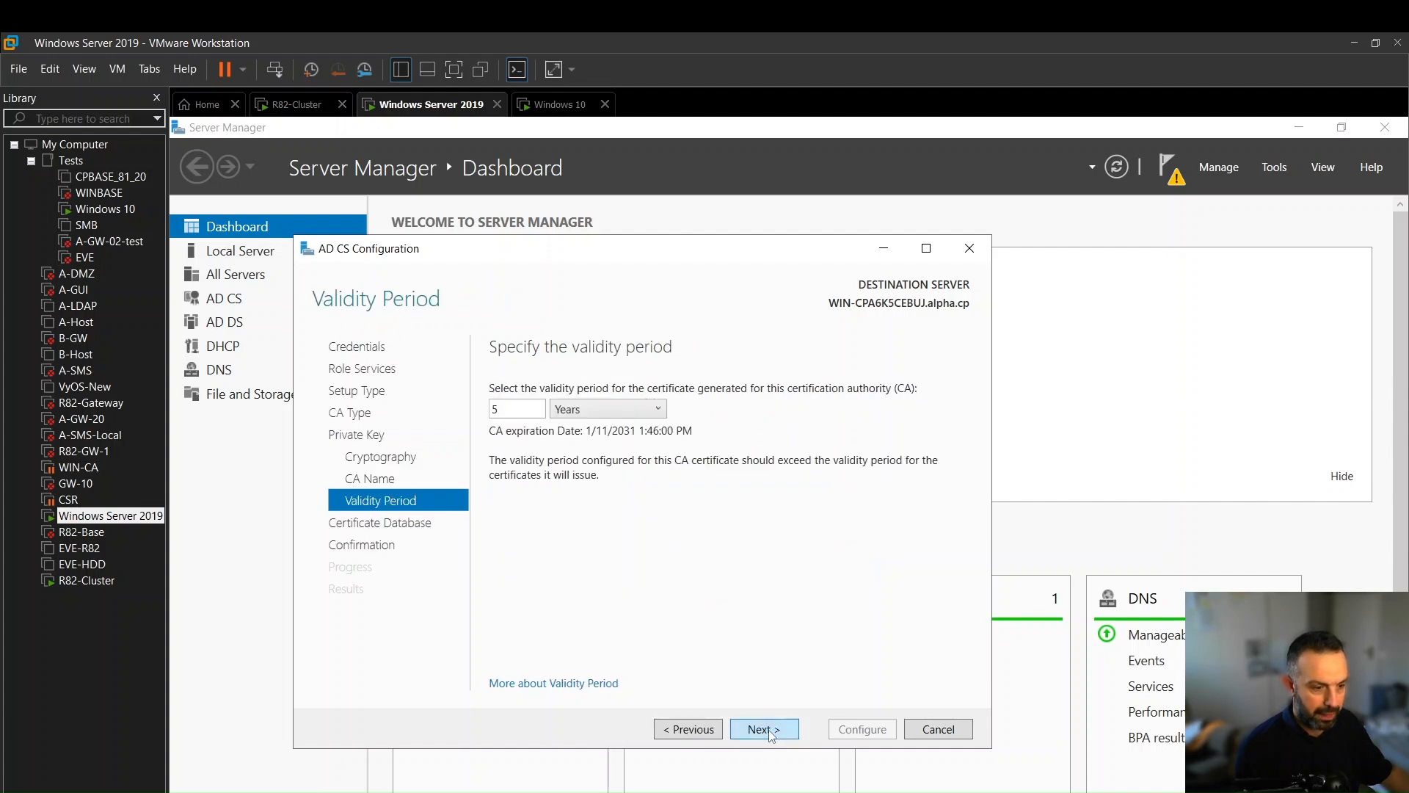
{"action": "left_click", "coordinate": [773, 730]}
{"action": "left_click", "coordinate": [773, 731]}
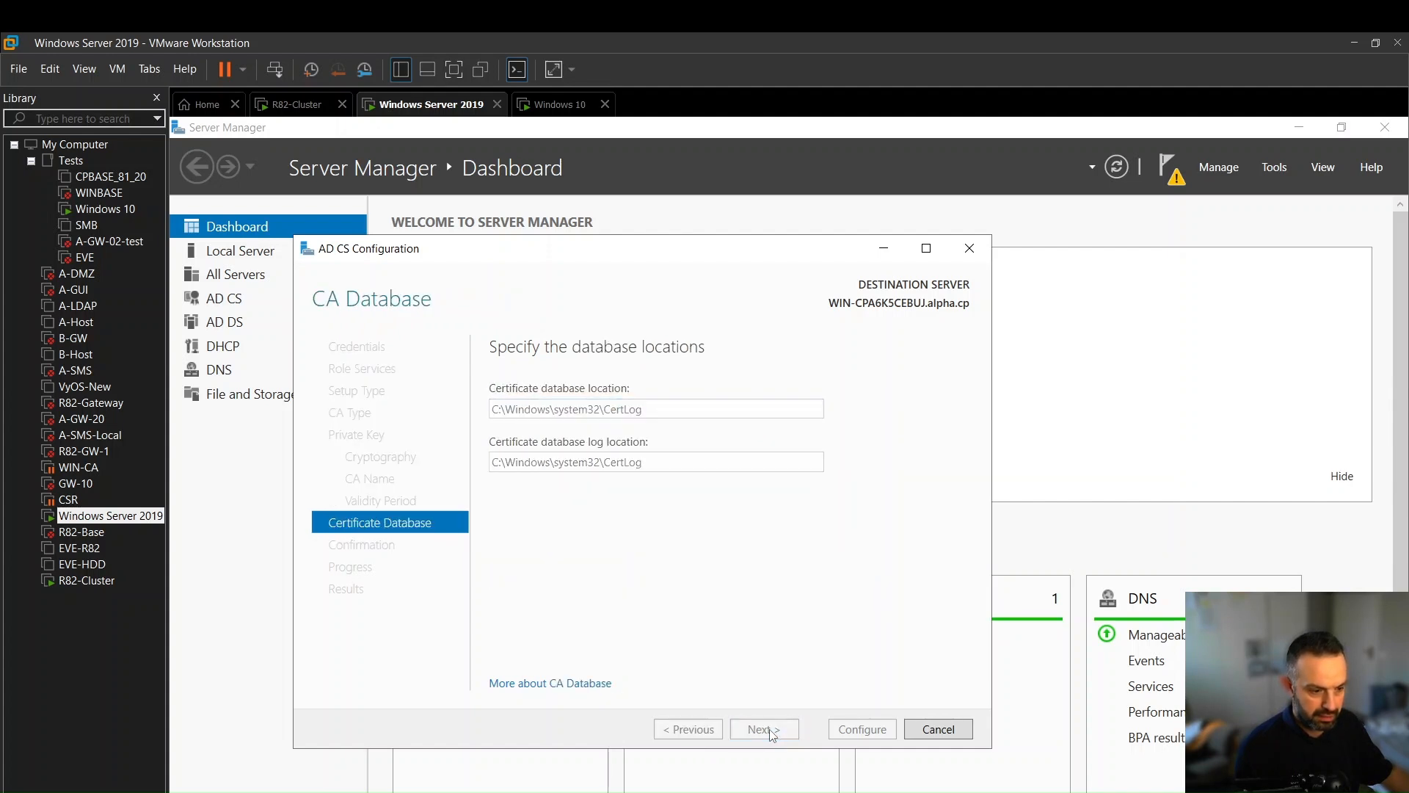
{"action": "left_click", "coordinate": [879, 731]}
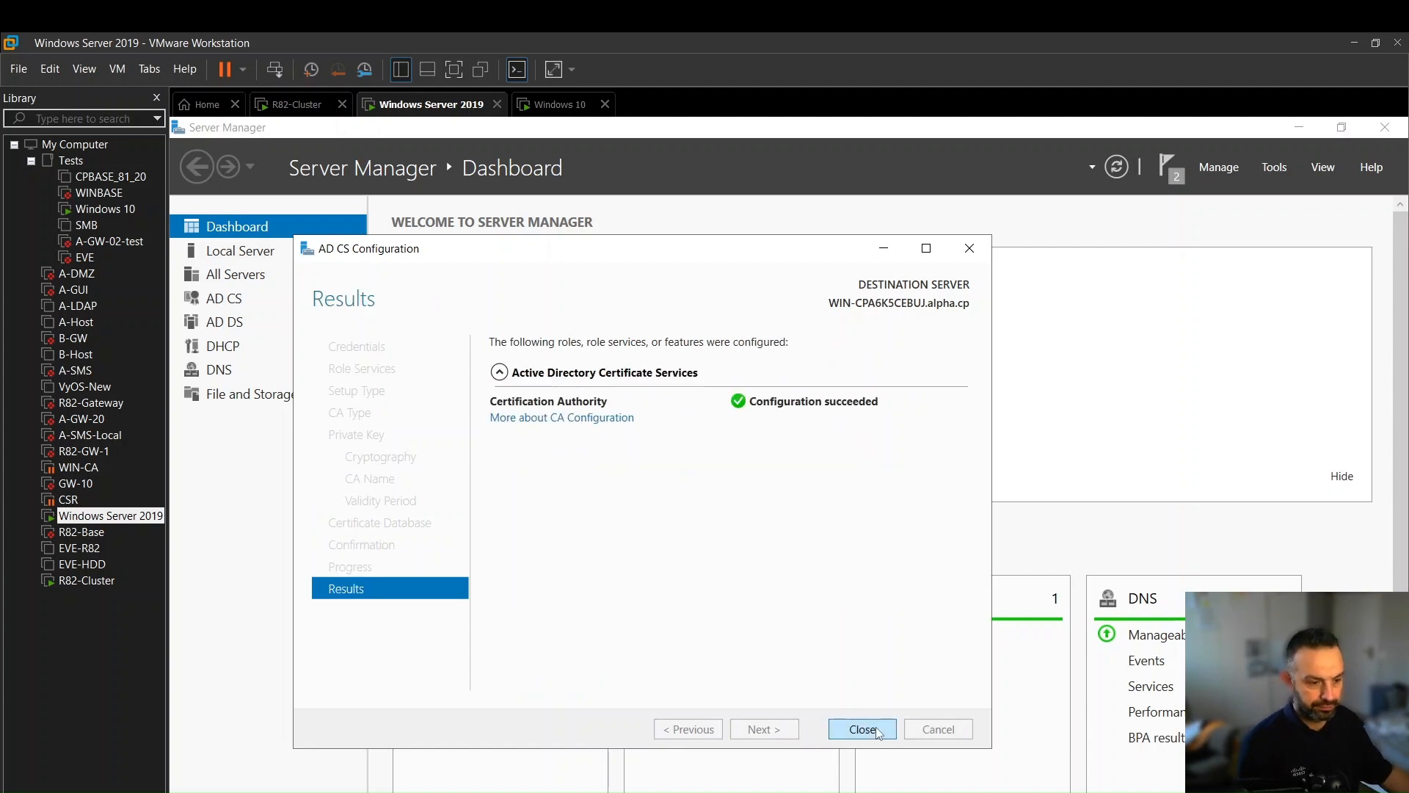
{"action": "left_click", "coordinate": [862, 729]}
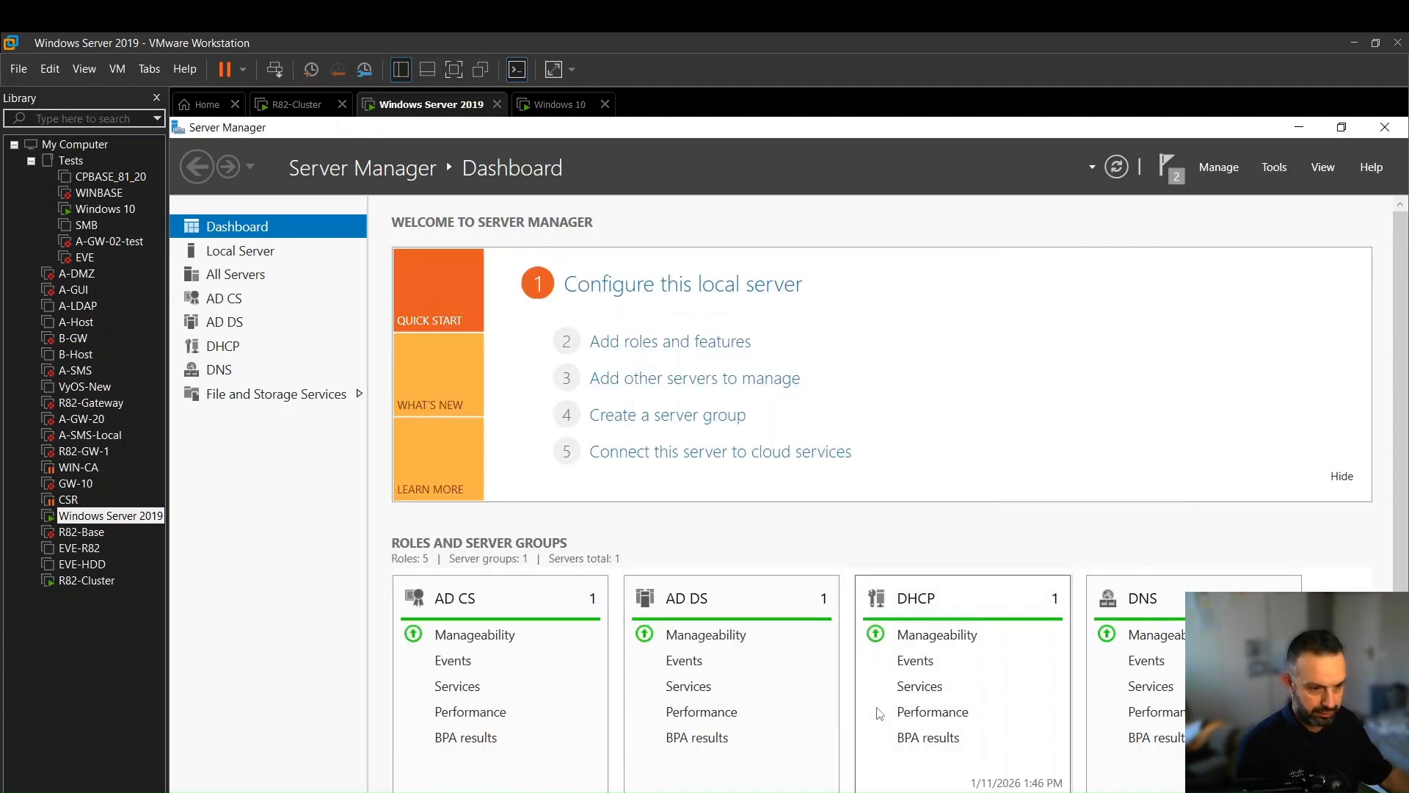
Launch the Microsoft Management Console by running mmc and allow it to make changes to the device.
{"action": "key", "text": "super"}
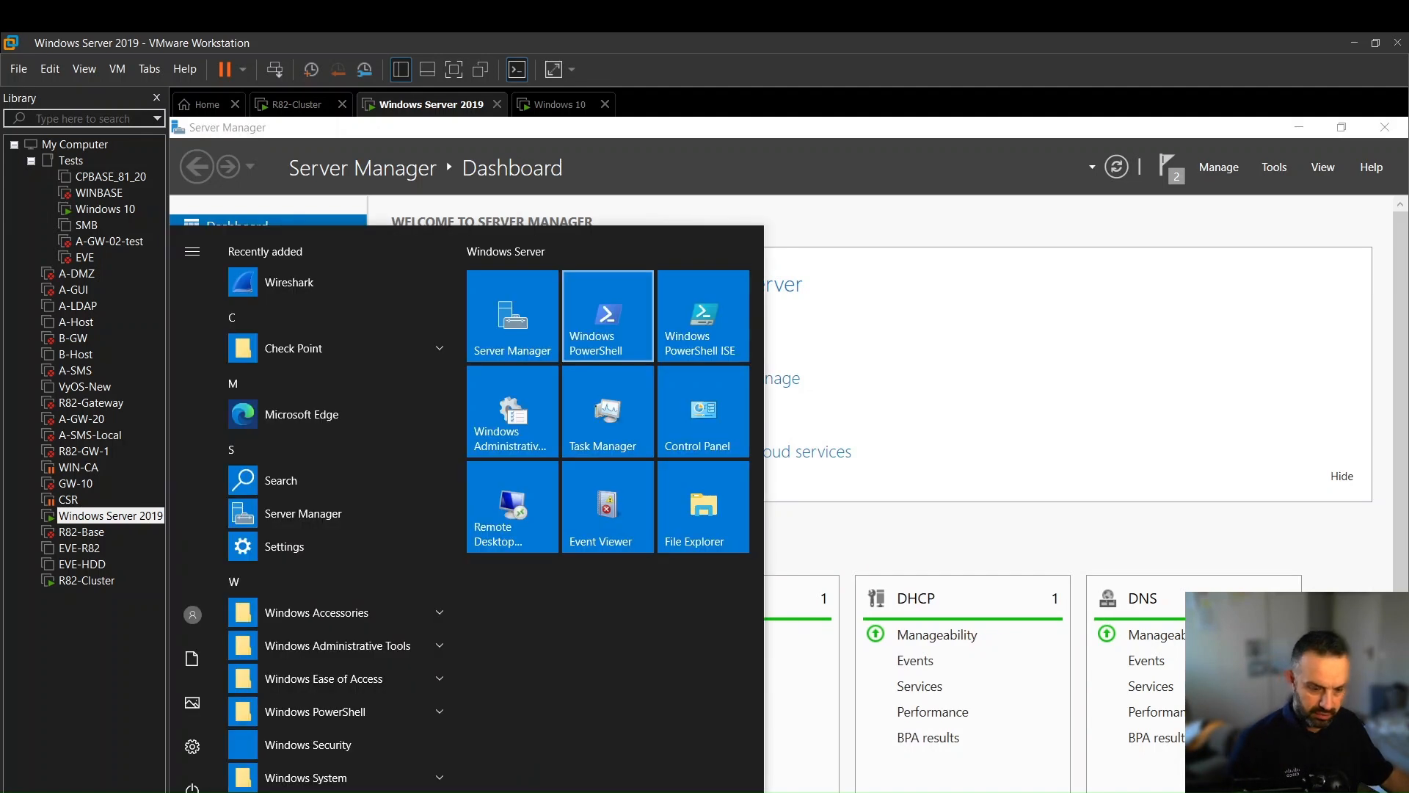
{"action": "type", "text": "mm"}
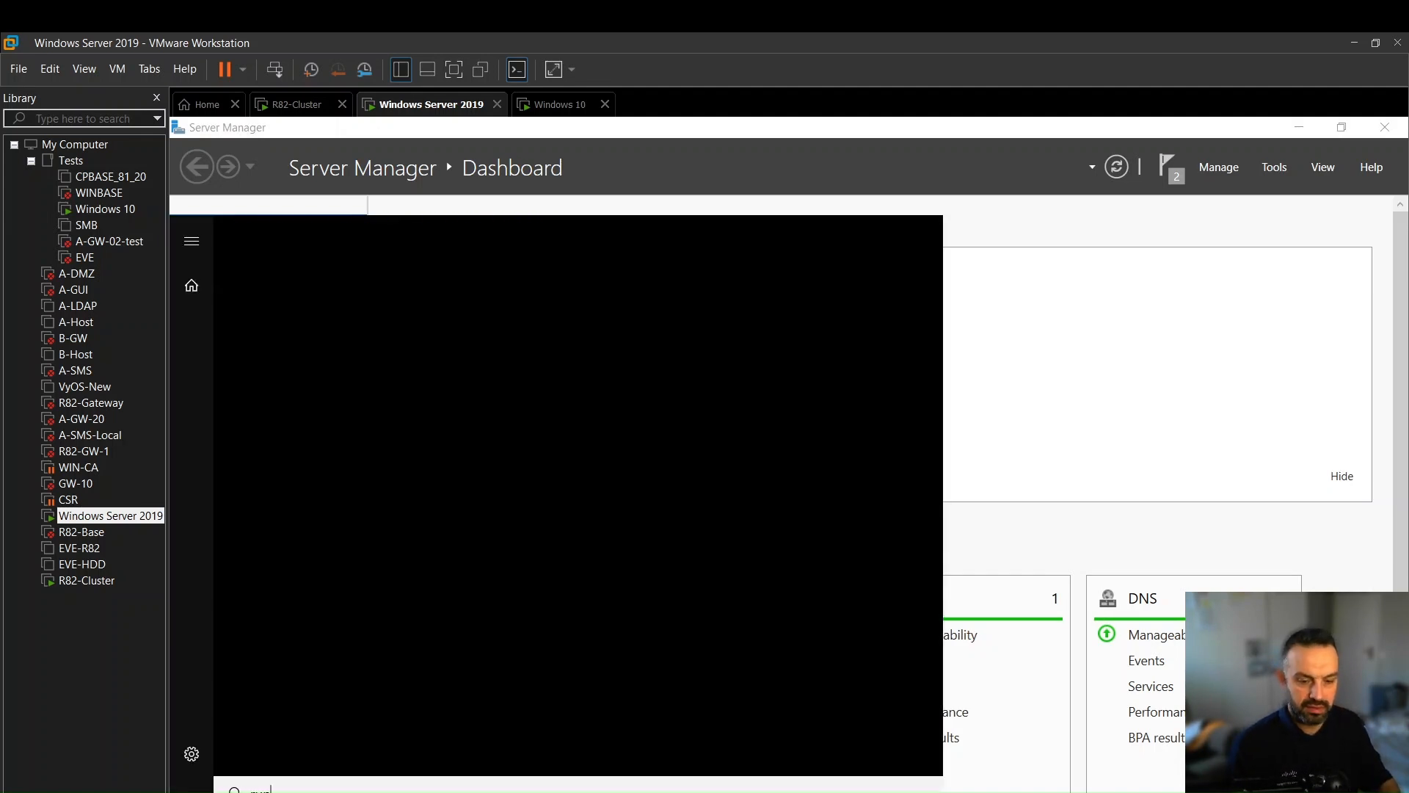
{"action": "type", "text": "n"}
{"action": "key", "text": "Return"}
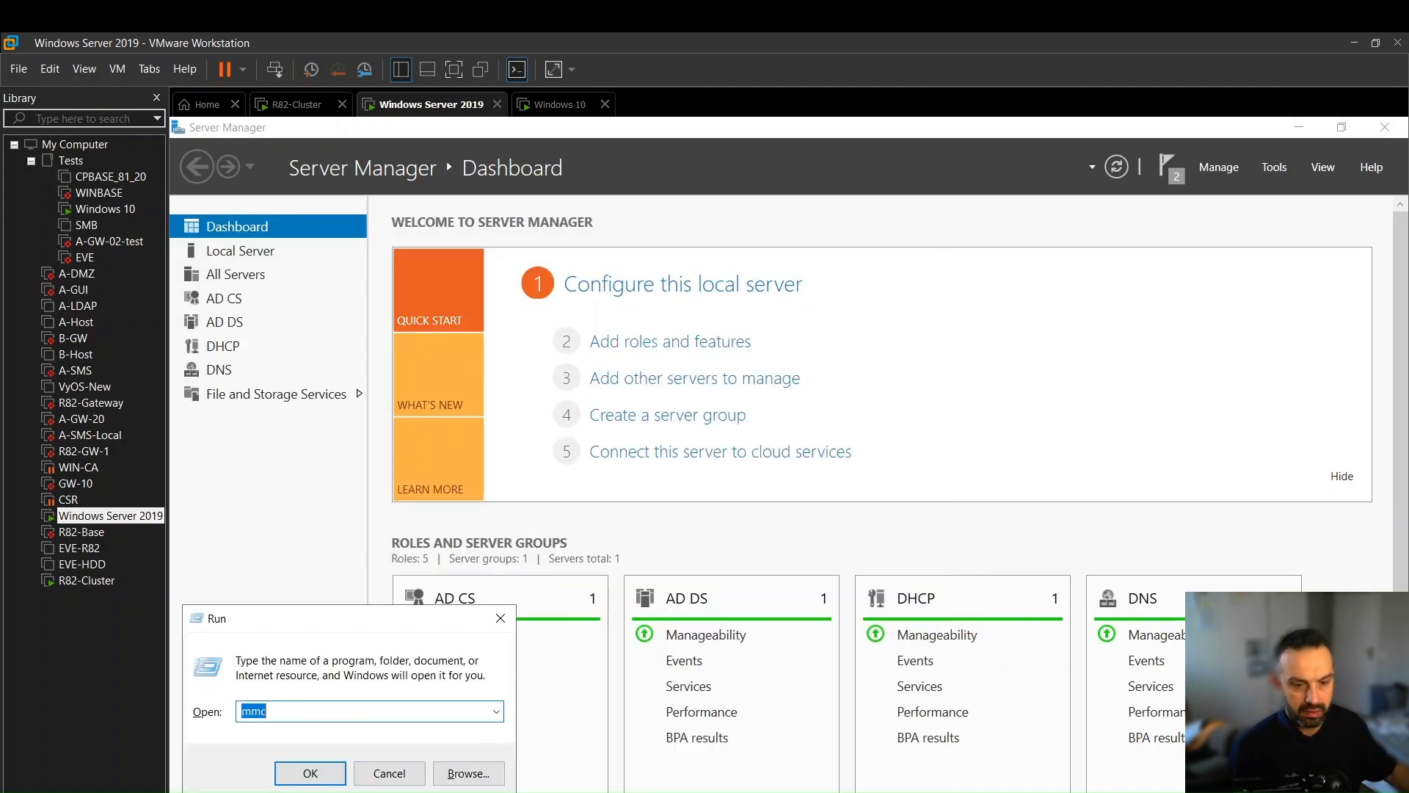
{"action": "key", "text": "Return"}
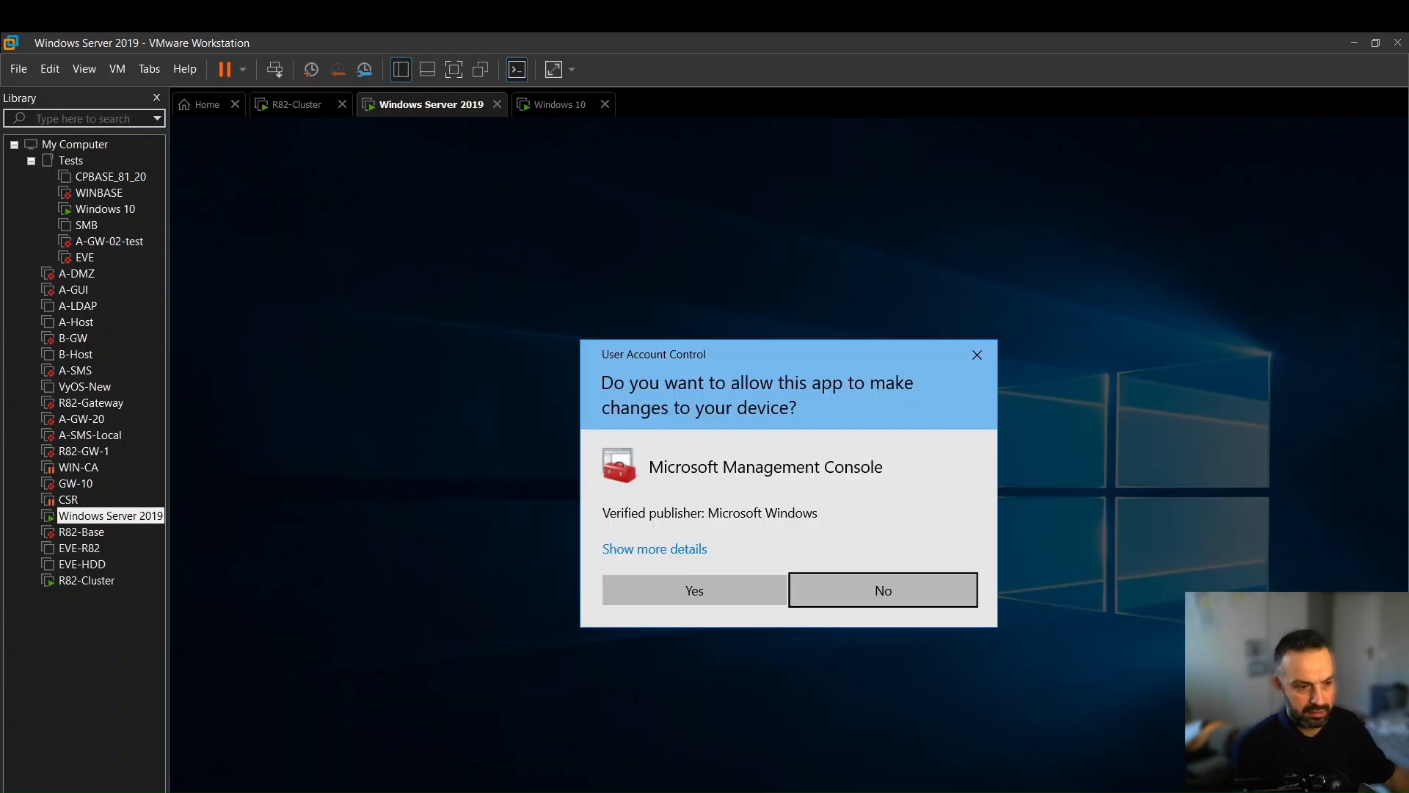
{"action": "left_click", "coordinate": [734, 593]}
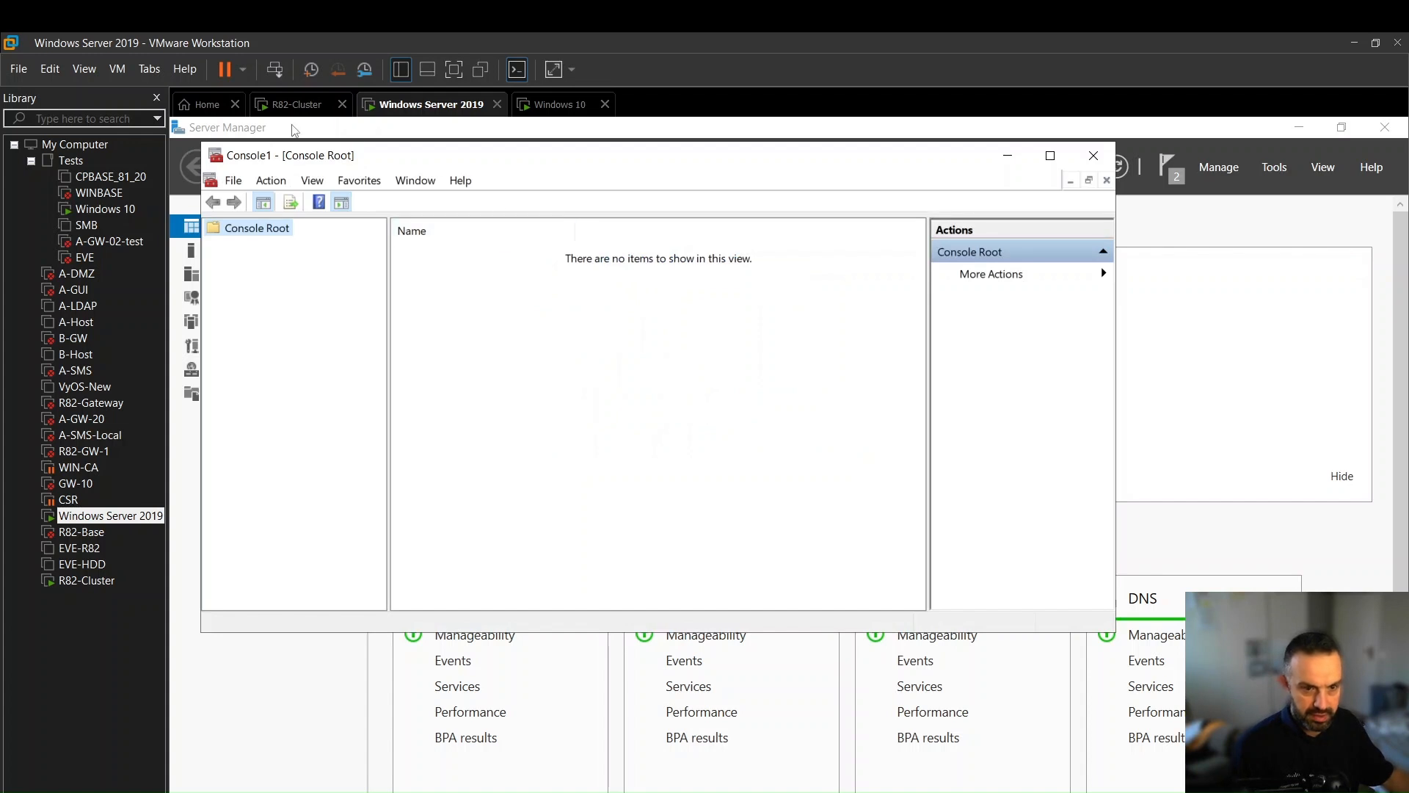
Add the Certificates snap-in to the console for the computer account on the local computer.
{"action": "left_click", "coordinate": [234, 180]}
{"action": "left_click", "coordinate": [283, 290]}
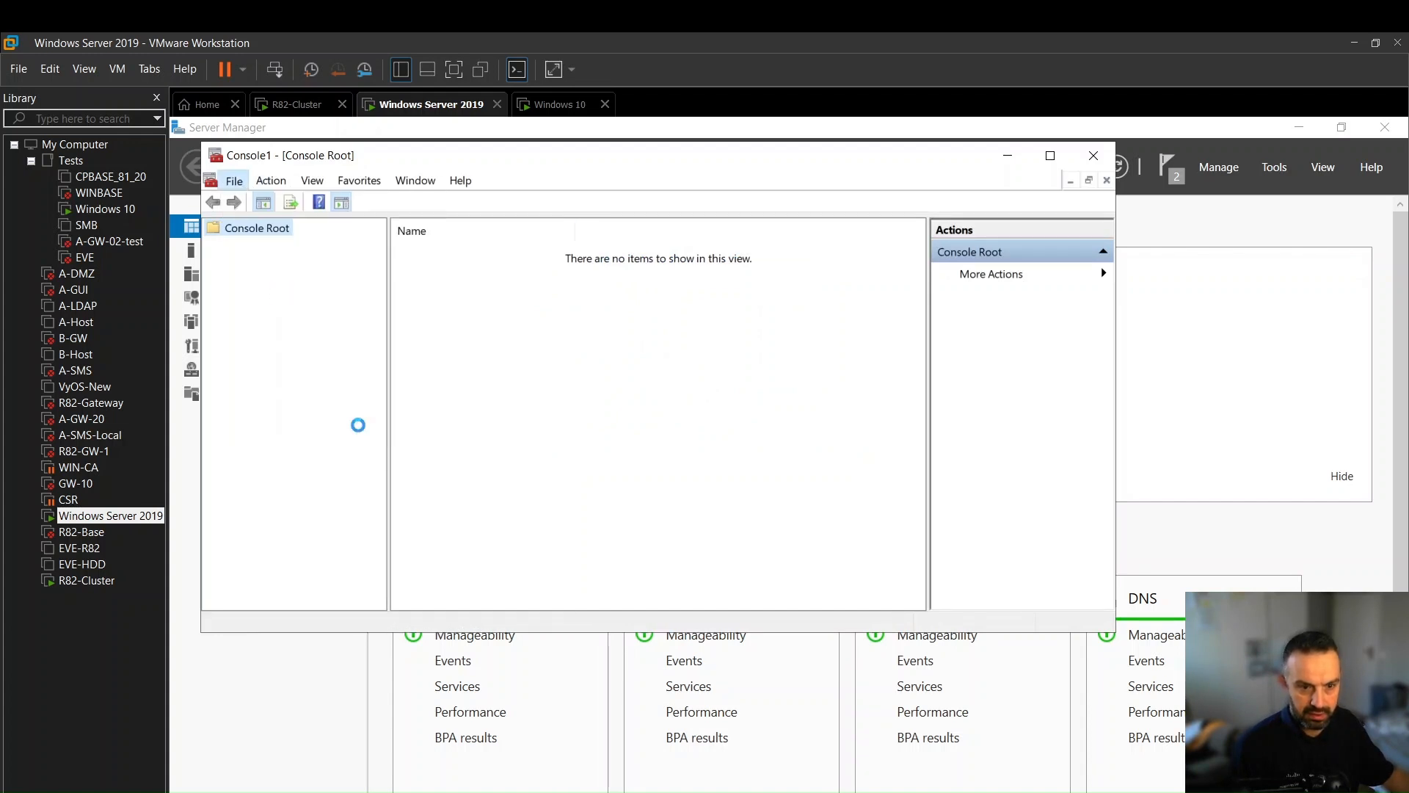
{"action": "left_click", "coordinate": [405, 385]}
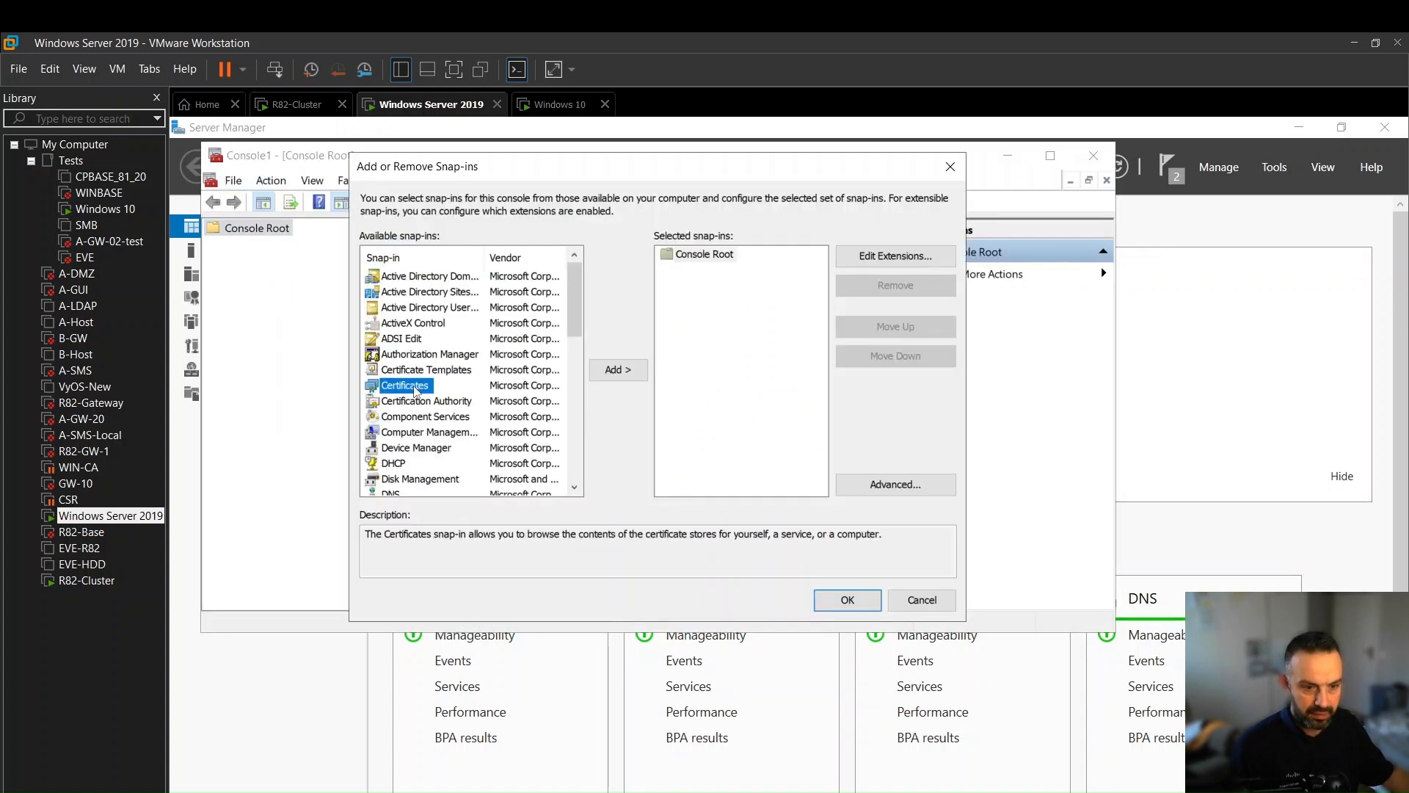
{"action": "left_click", "coordinate": [608, 377]}
{"action": "left_click", "coordinate": [430, 283]}
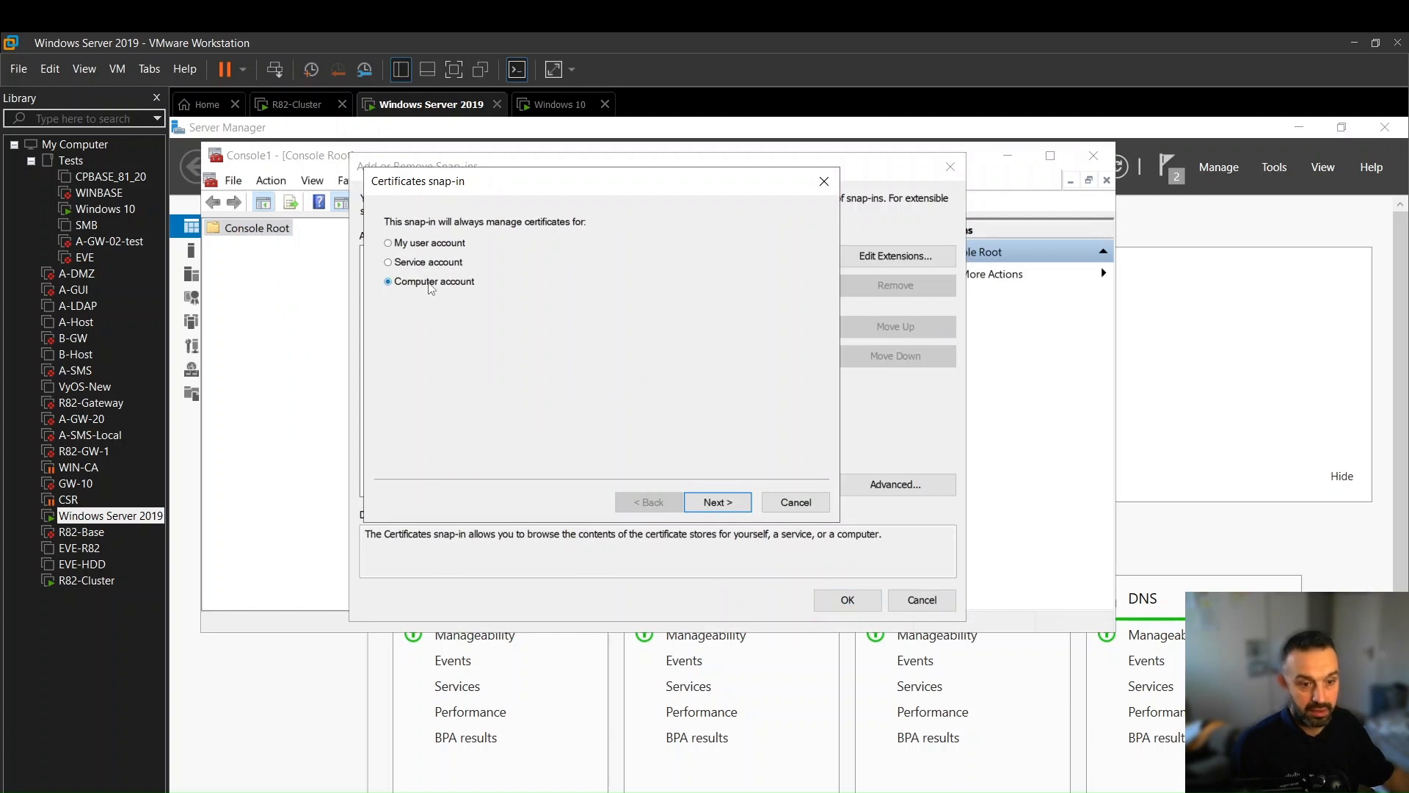
{"action": "left_click", "coordinate": [710, 505]}
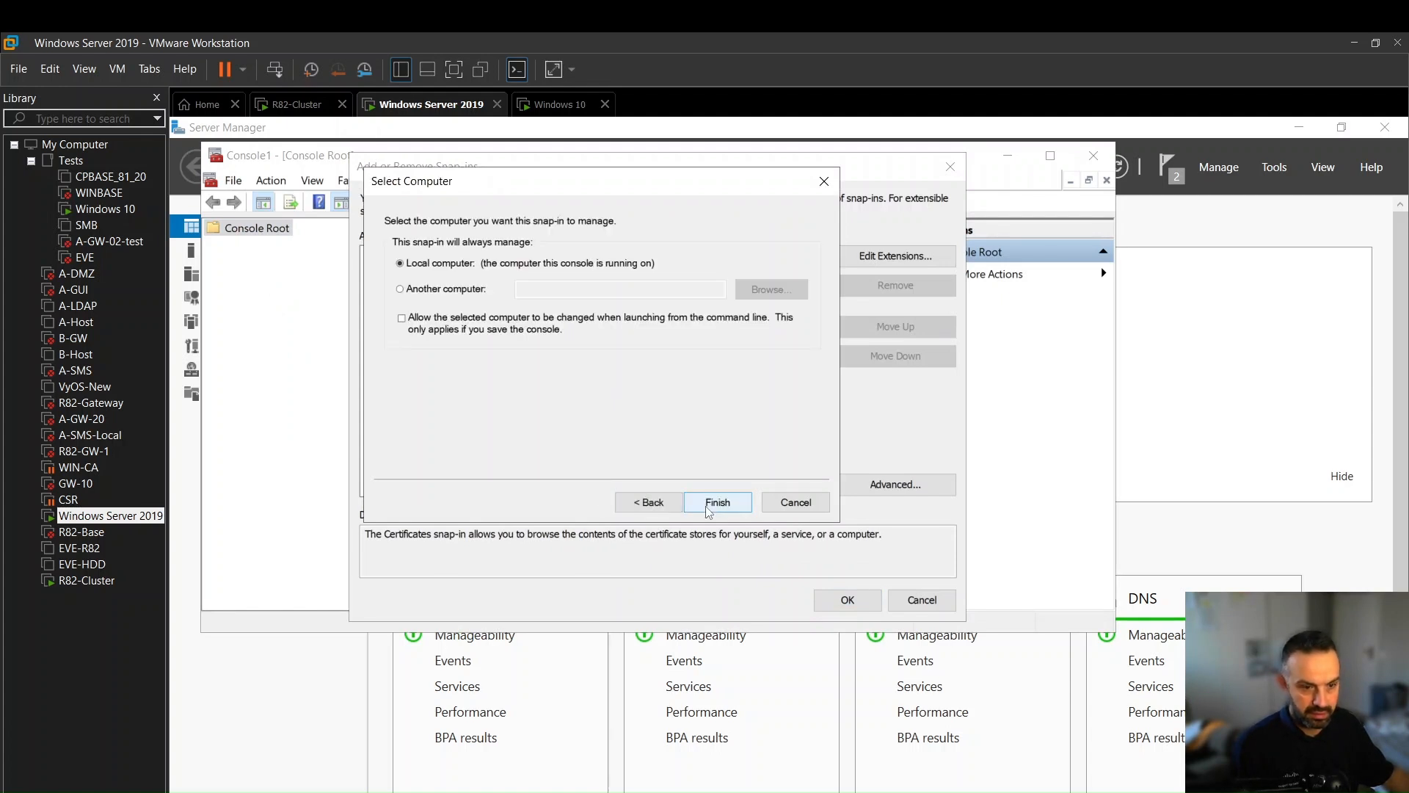
{"action": "left_click", "coordinate": [710, 505]}
{"action": "left_click", "coordinate": [849, 599]}
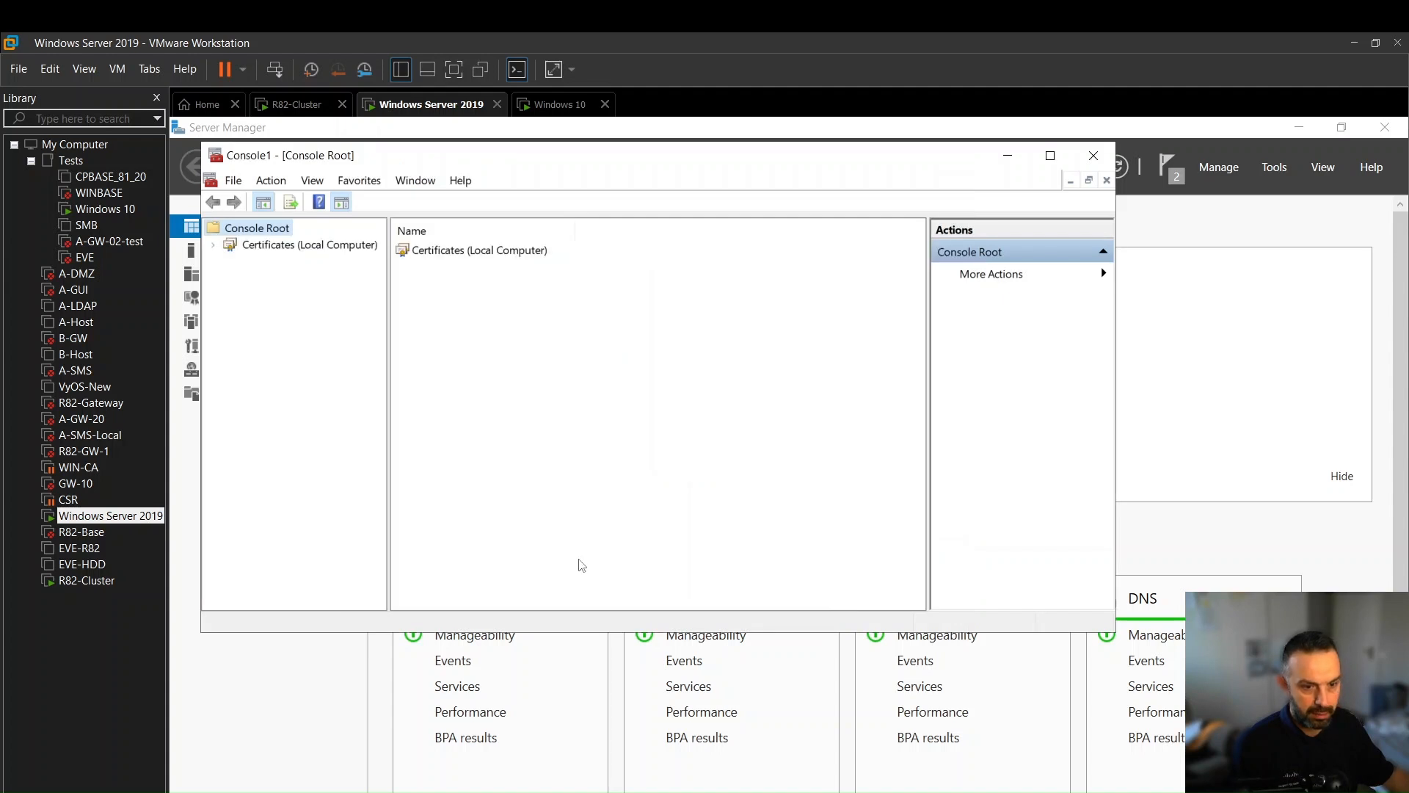
Open the last listed WIN-CPA6K5CEBUJ.alpha.cp certificate in the local computer's Personal certificate store.
{"action": "left_click", "coordinate": [213, 245]}
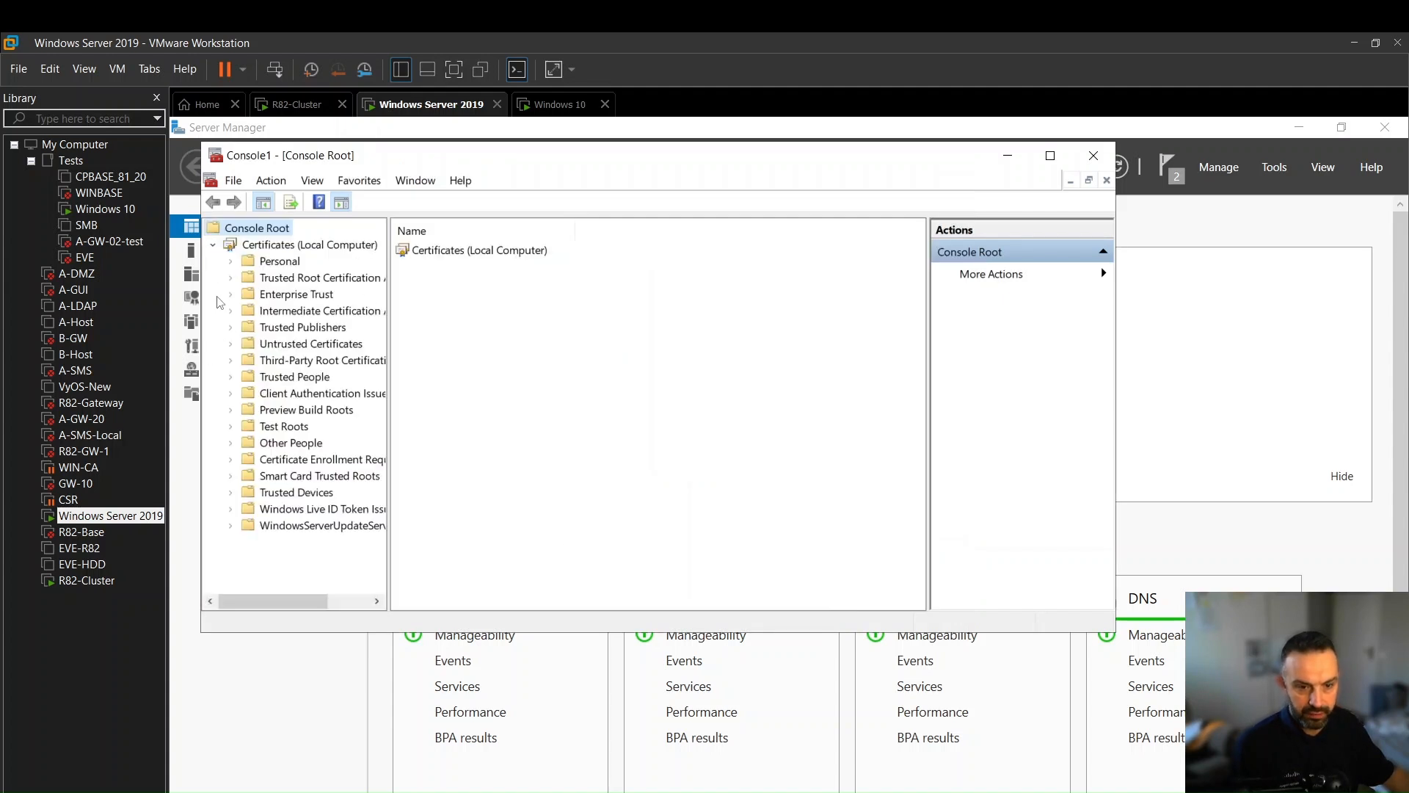
{"action": "left_click", "coordinate": [231, 261]}
{"action": "left_click", "coordinate": [302, 277]}
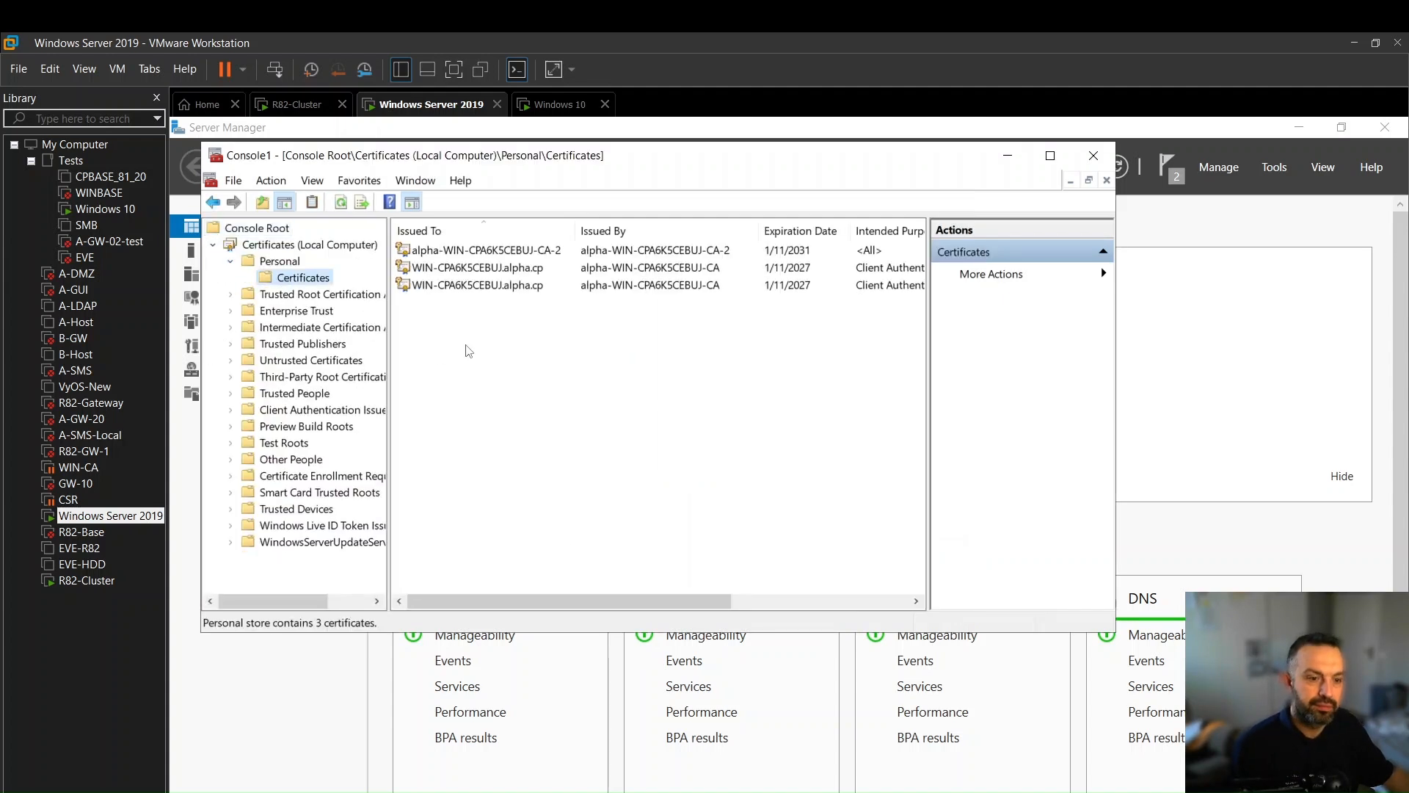
{"action": "left_click", "coordinate": [464, 285]}
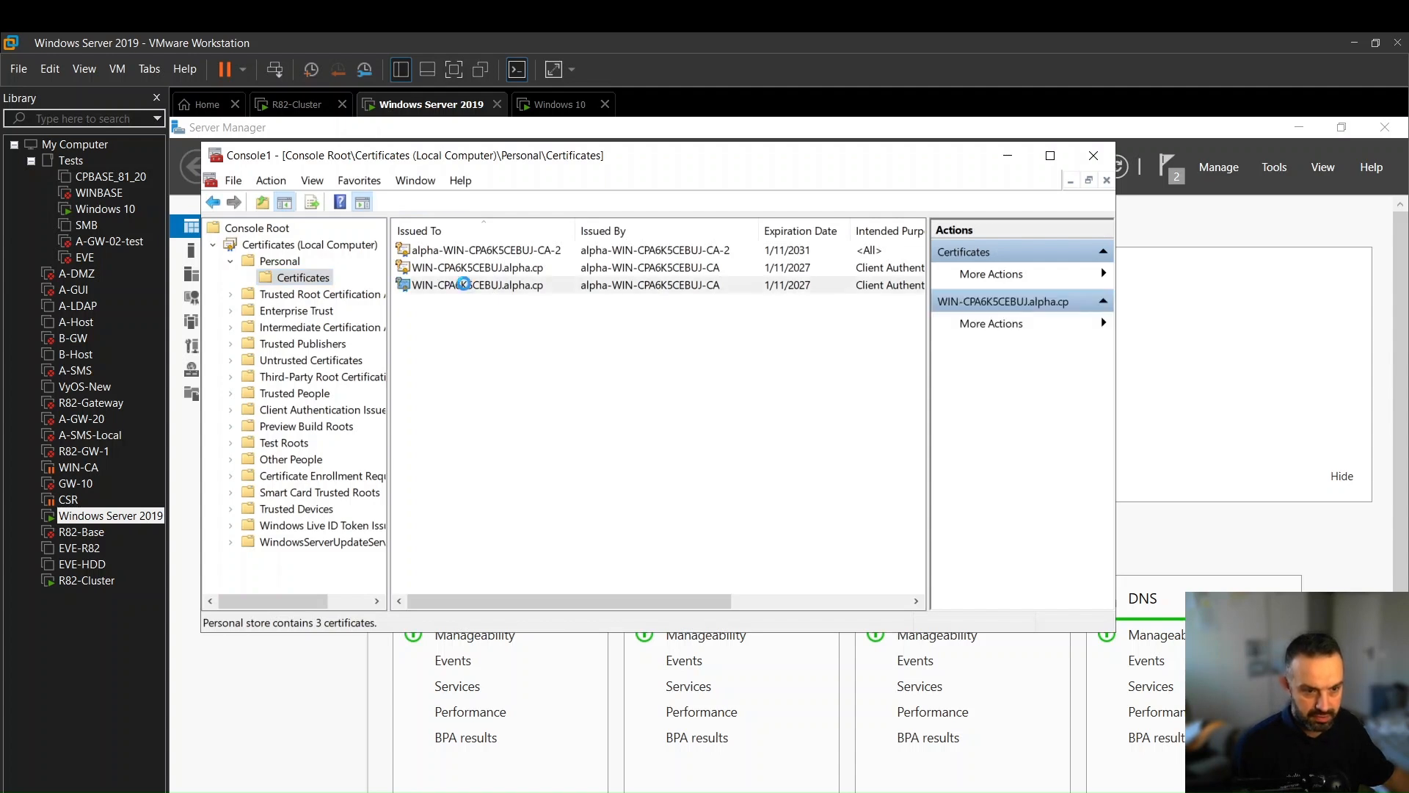
{"action": "double_click", "coordinate": [463, 284]}
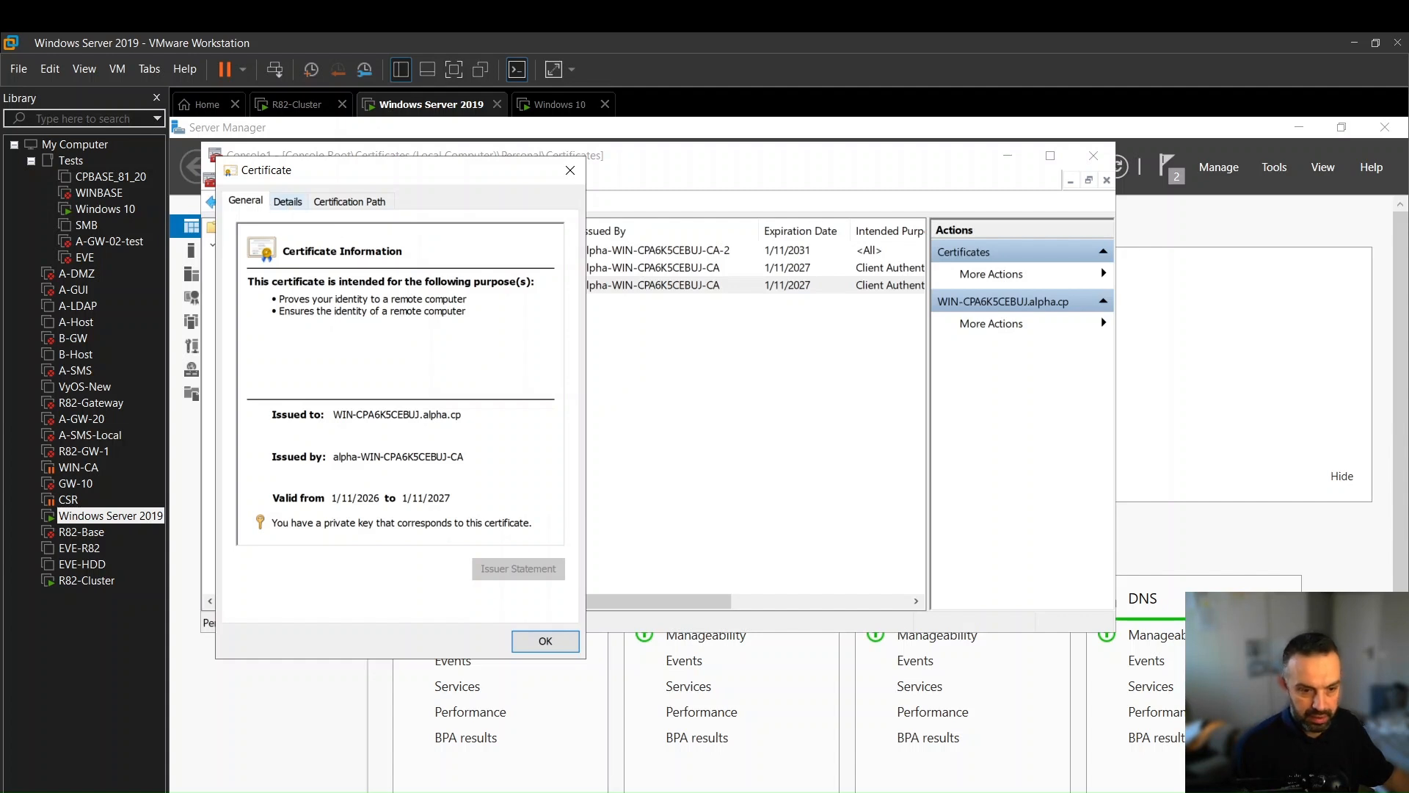
Close the certificate, switch to Check Point SmartConsole and create a new LDAP Account Unit named Alpha_LDAP.
{"action": "left_click", "coordinate": [545, 641]}
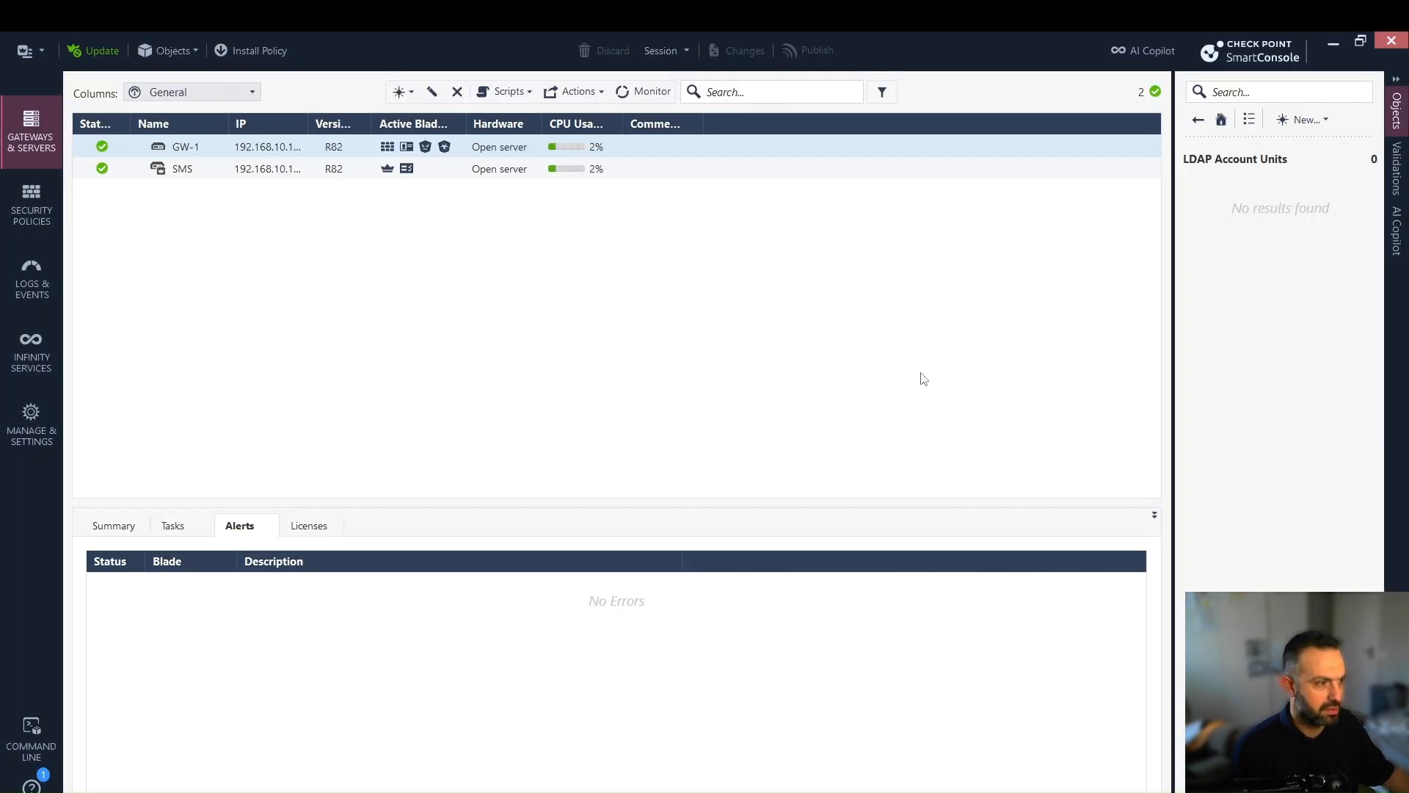
{"action": "left_click", "coordinate": [1311, 121]}
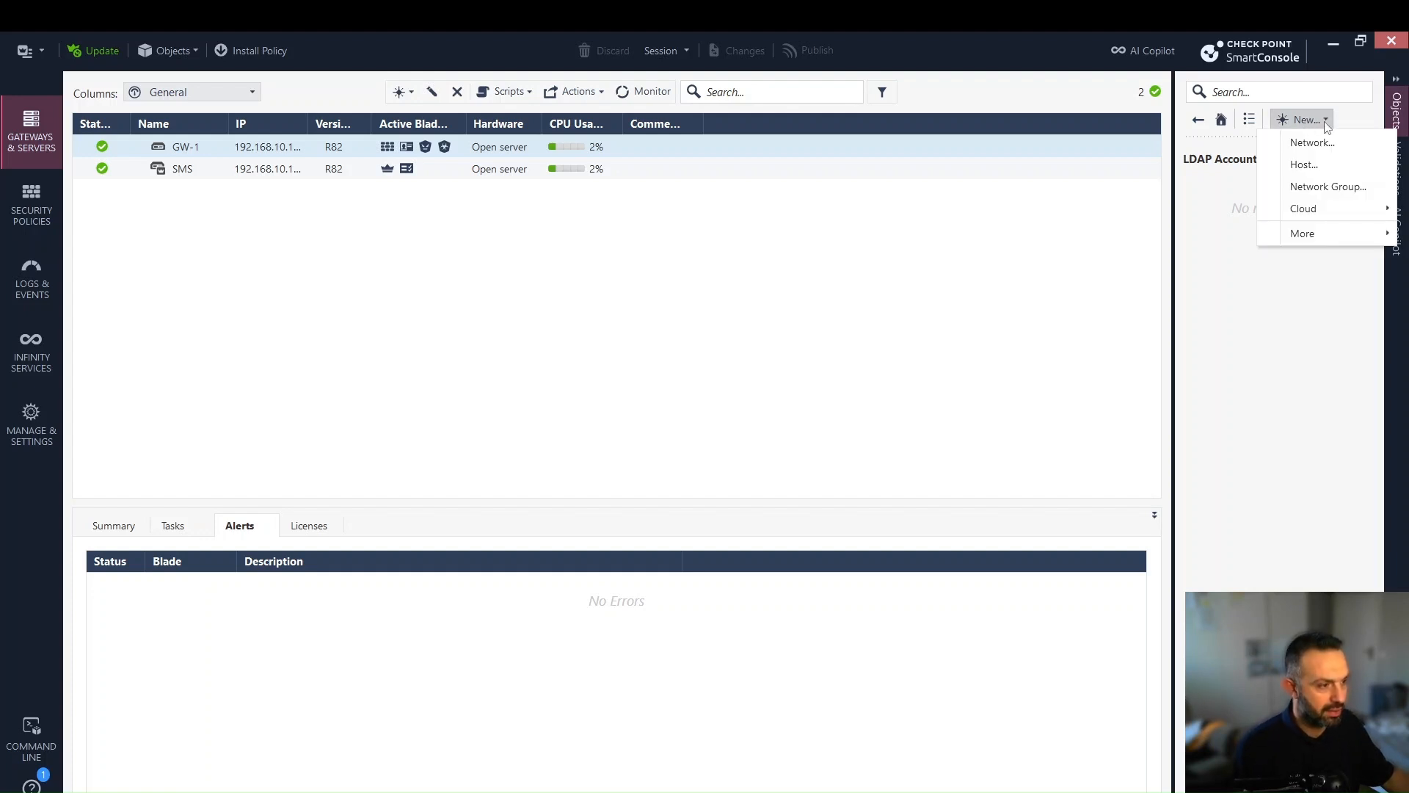
{"action": "mouse_move", "coordinate": [1315, 231]}
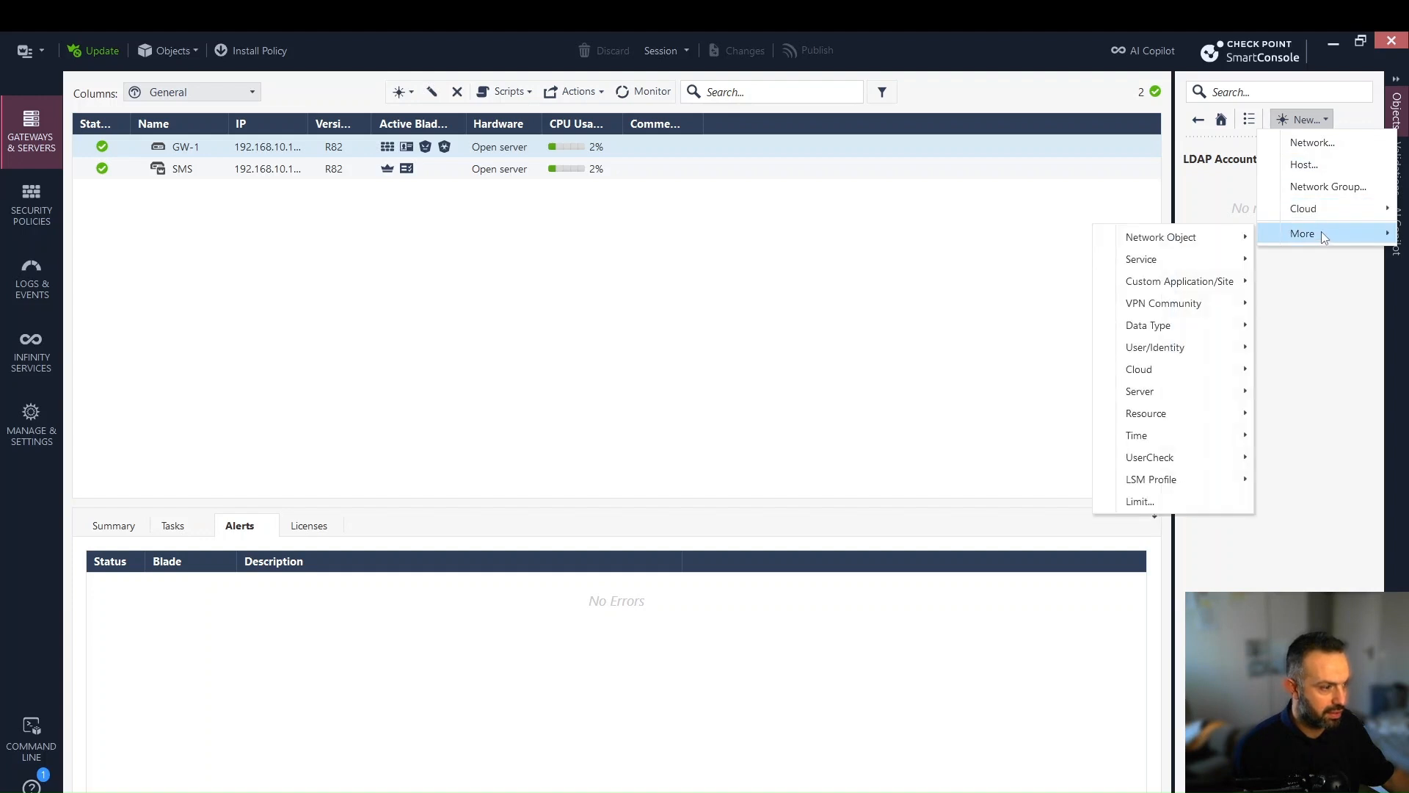
{"action": "mouse_move", "coordinate": [1166, 355]}
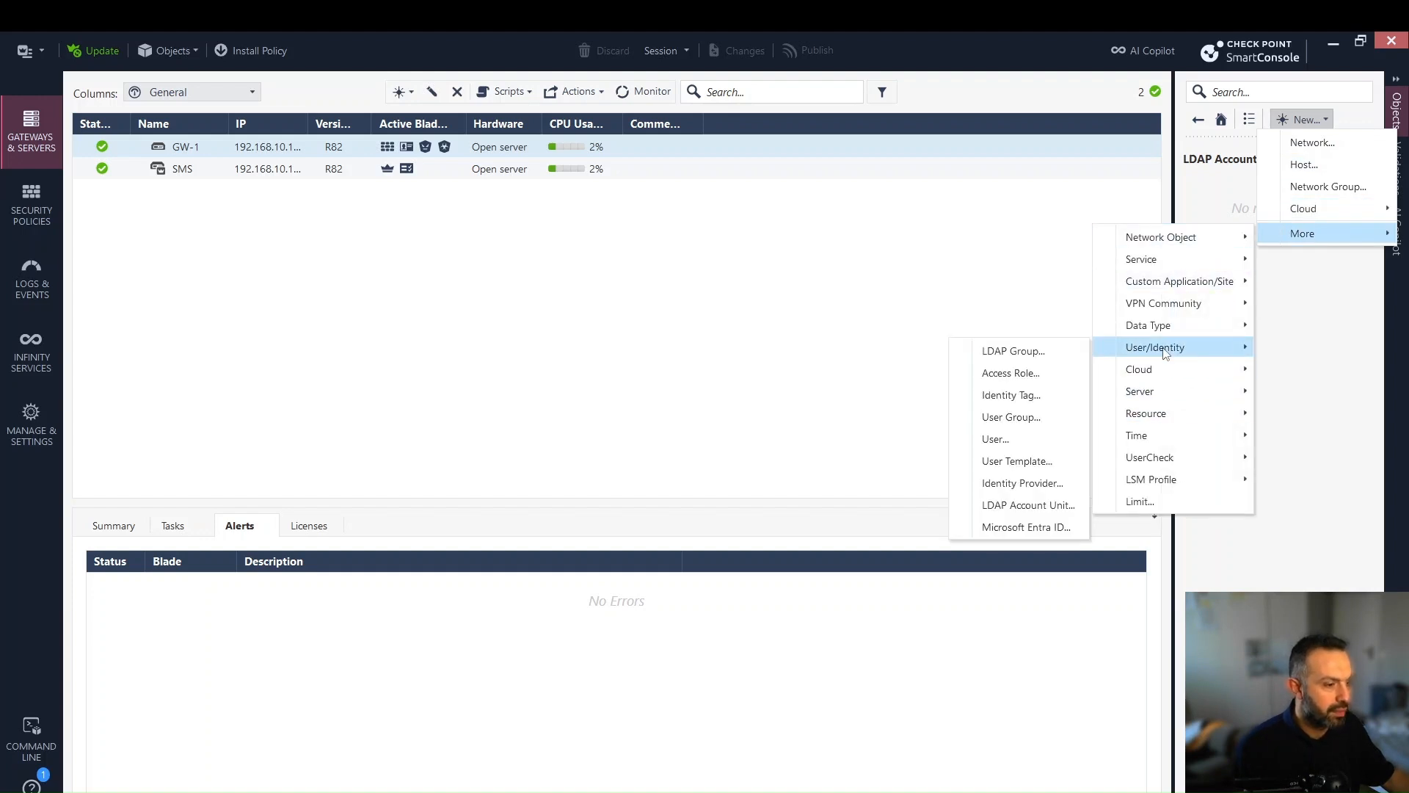
{"action": "left_click", "coordinate": [1017, 505]}
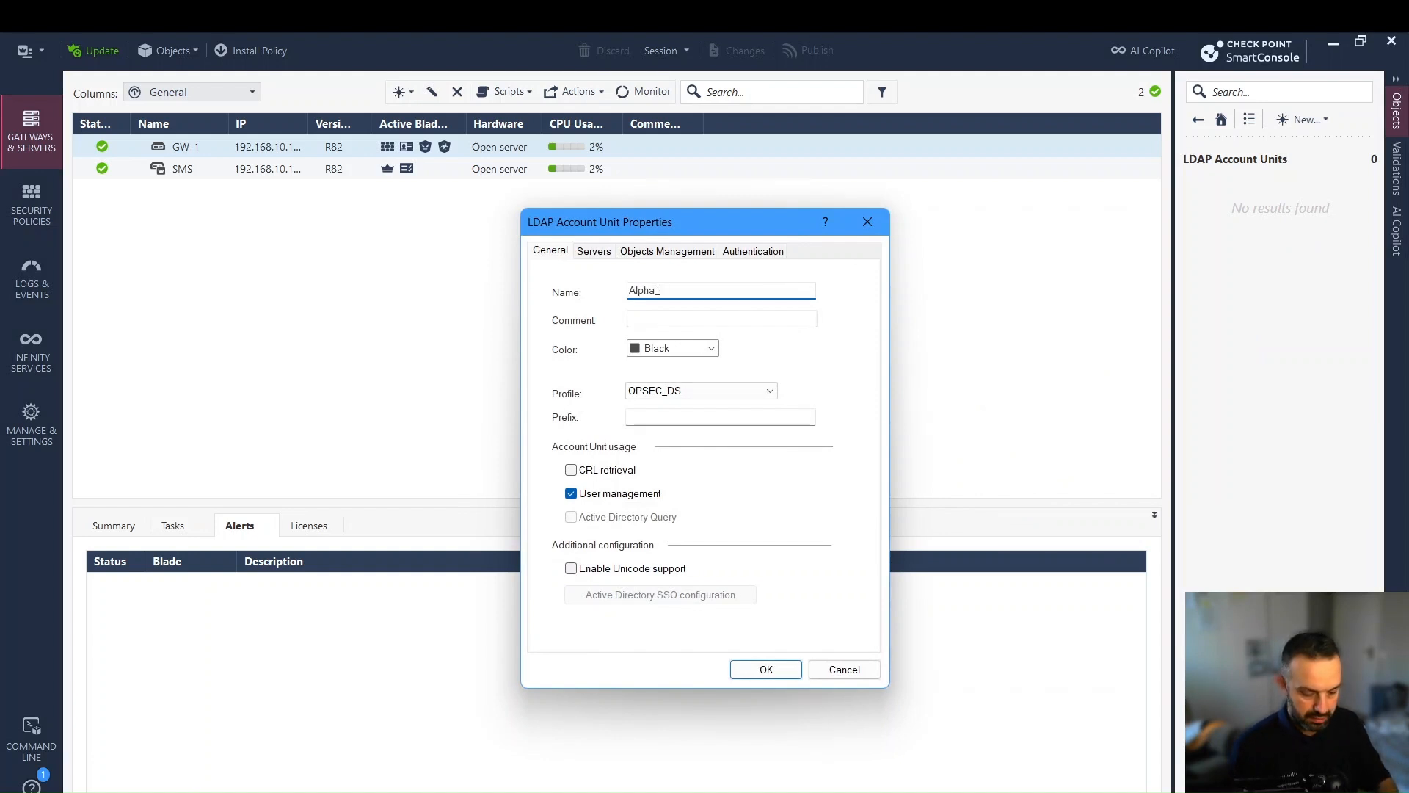
{"action": "type", "text": "Alpha_LDAP"}
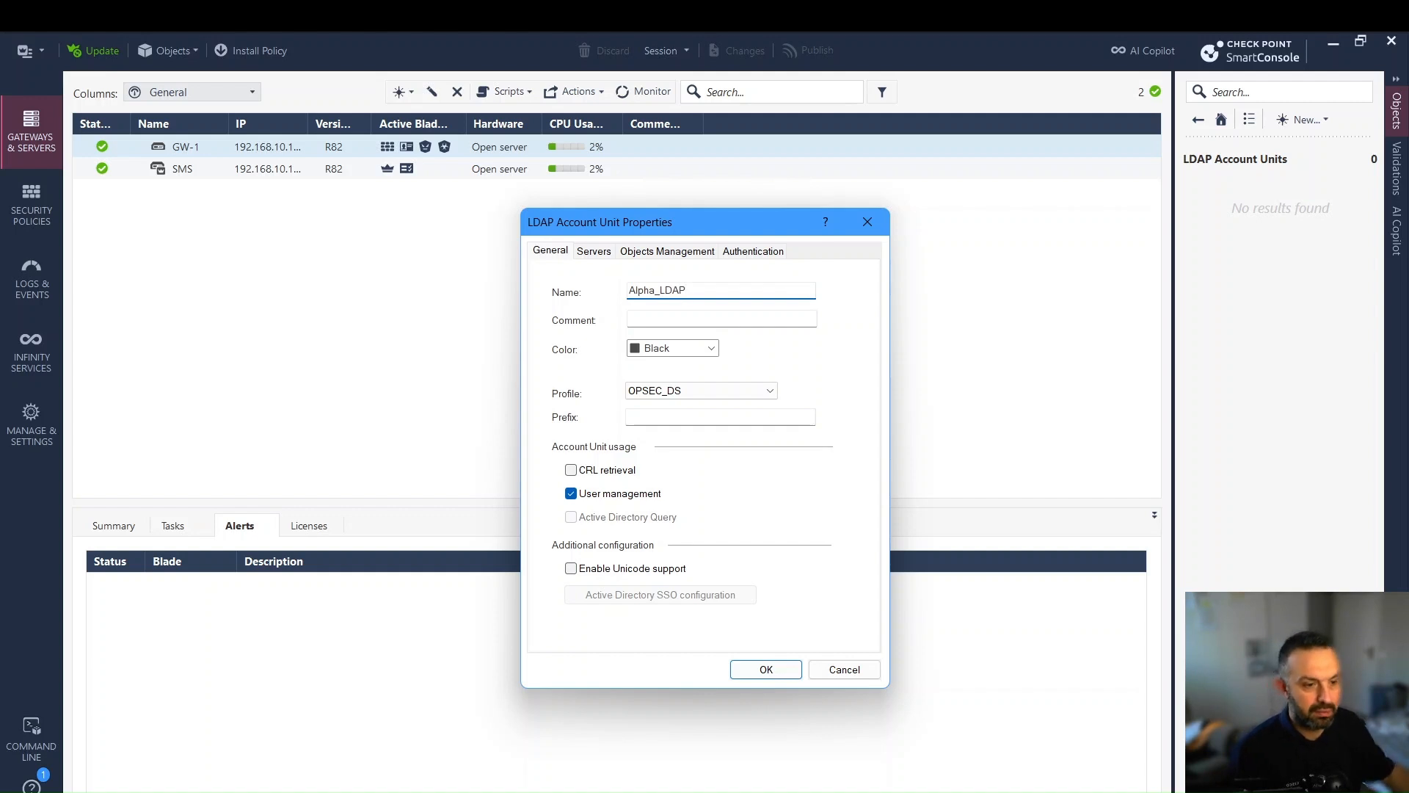
Set the account unit's profile to Microsoft_AD and its domain to alpha.cp, and enable Active Directory Query.
{"action": "left_click", "coordinate": [655, 397]}
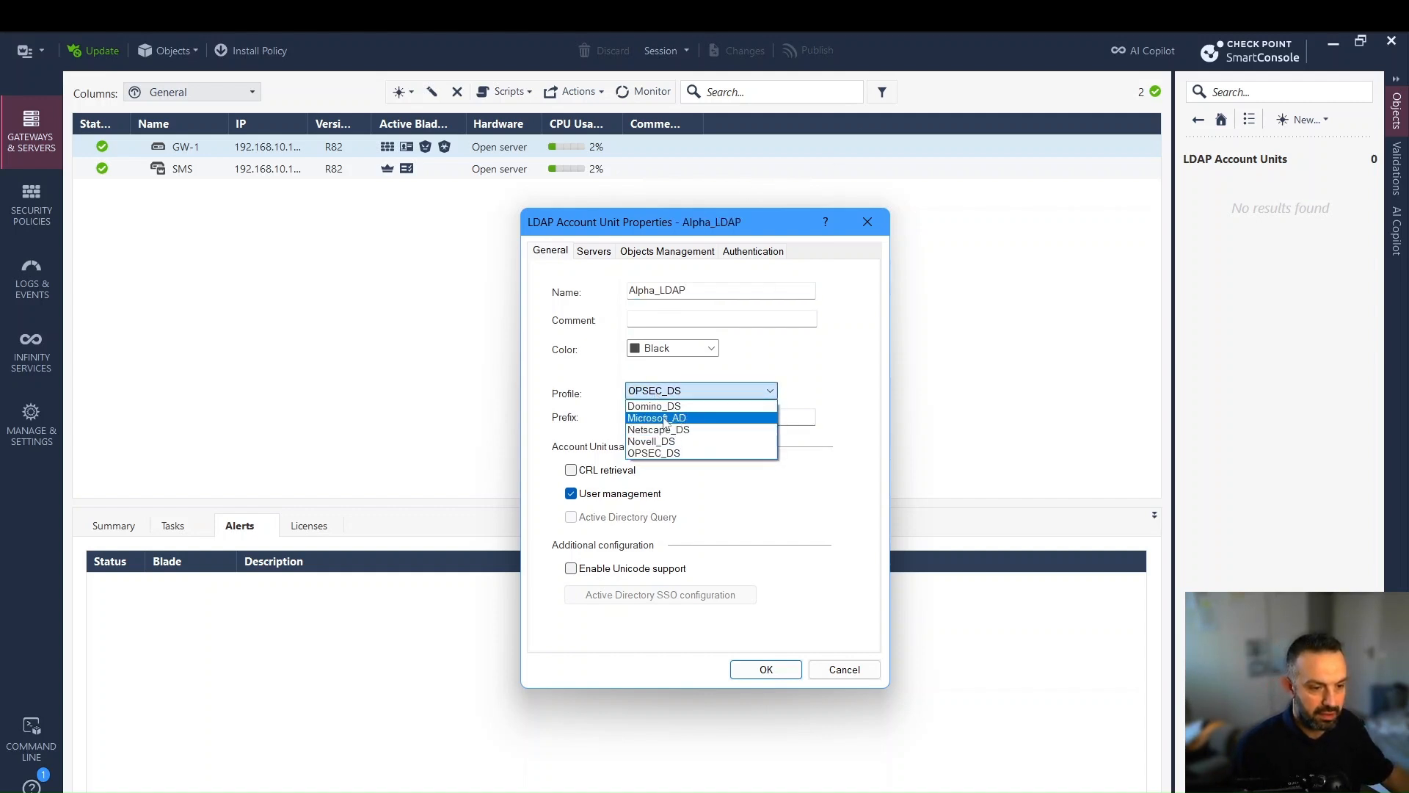
{"action": "left_click", "coordinate": [664, 406]}
{"action": "left_click", "coordinate": [653, 418]}
{"action": "type", "text": "alp"}
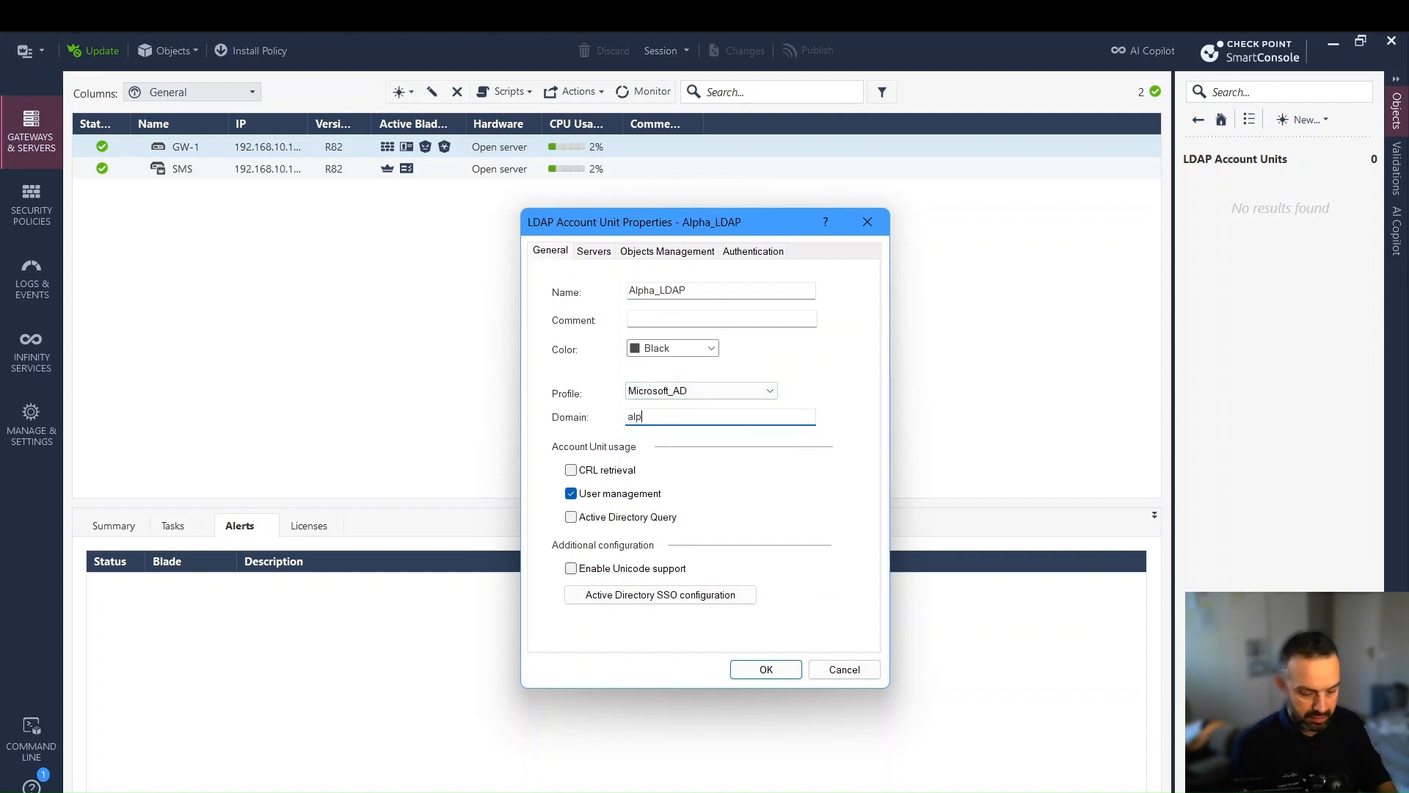
{"action": "type", "text": "ha.co"}
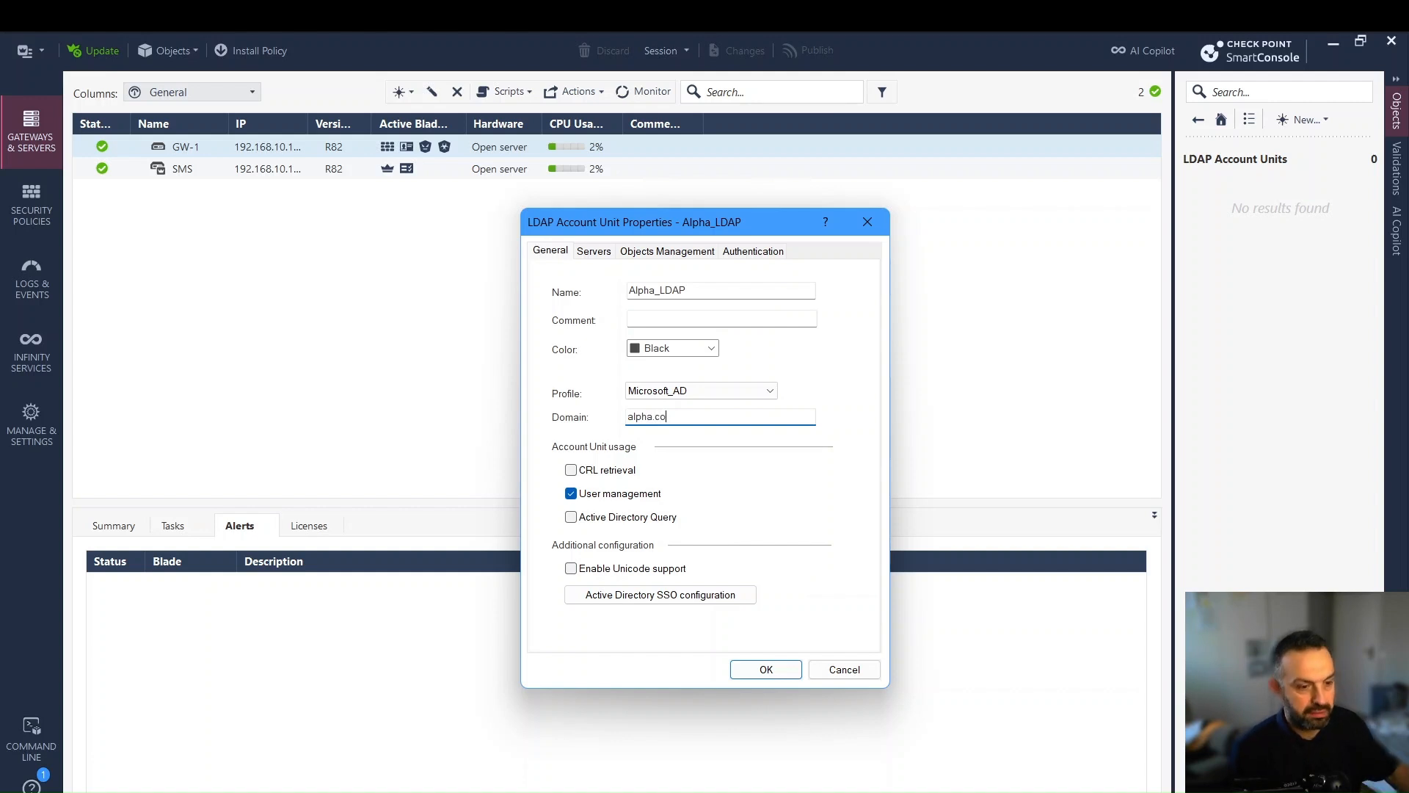
{"action": "key", "text": "BackSpace"}
{"action": "type", "text": "p"}
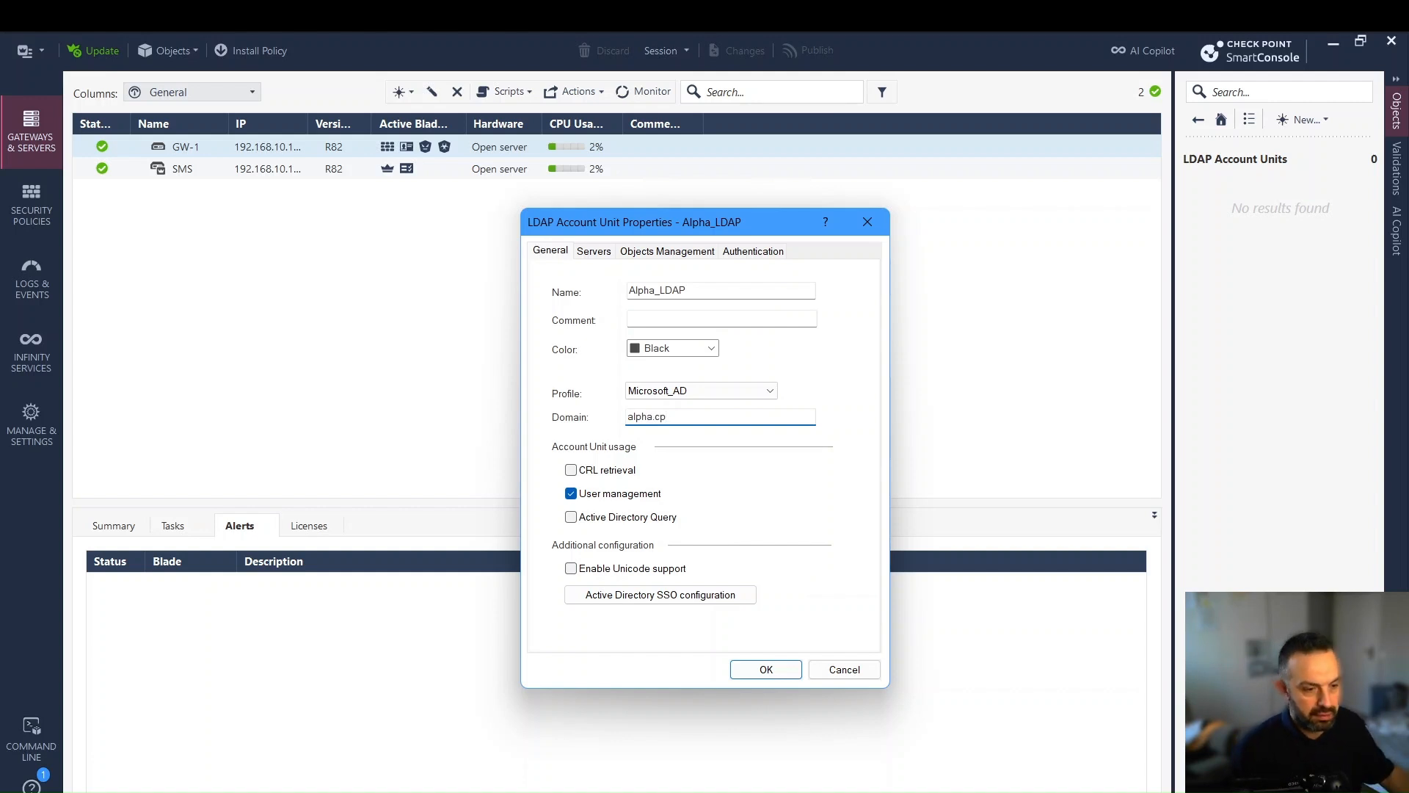
{"action": "left_click", "coordinate": [619, 518]}
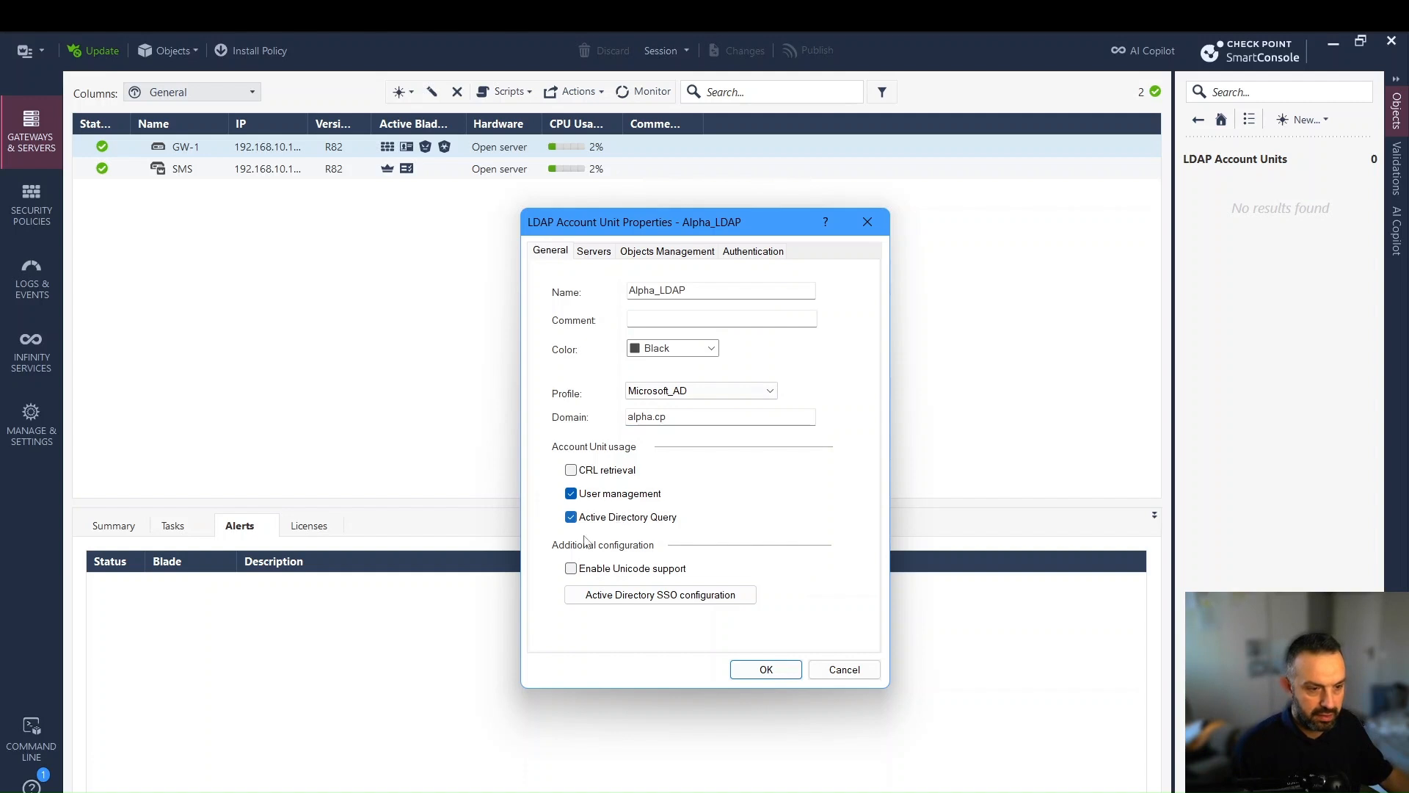
Add an LDAP server to the account unit with host AD_Host and username cp_ldap.
{"action": "left_click", "coordinate": [608, 255]}
{"action": "left_click", "coordinate": [598, 562]}
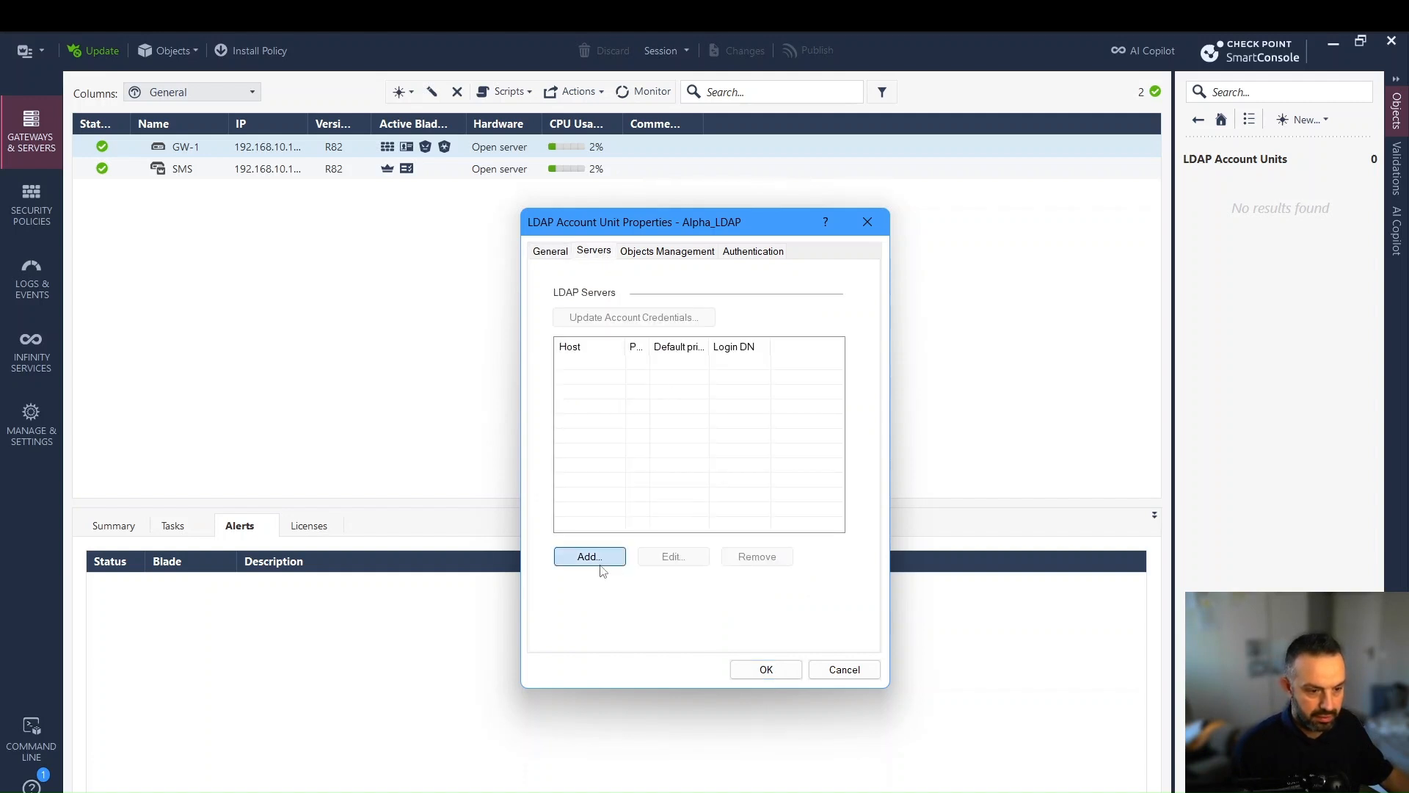
{"action": "left_click", "coordinate": [693, 329]}
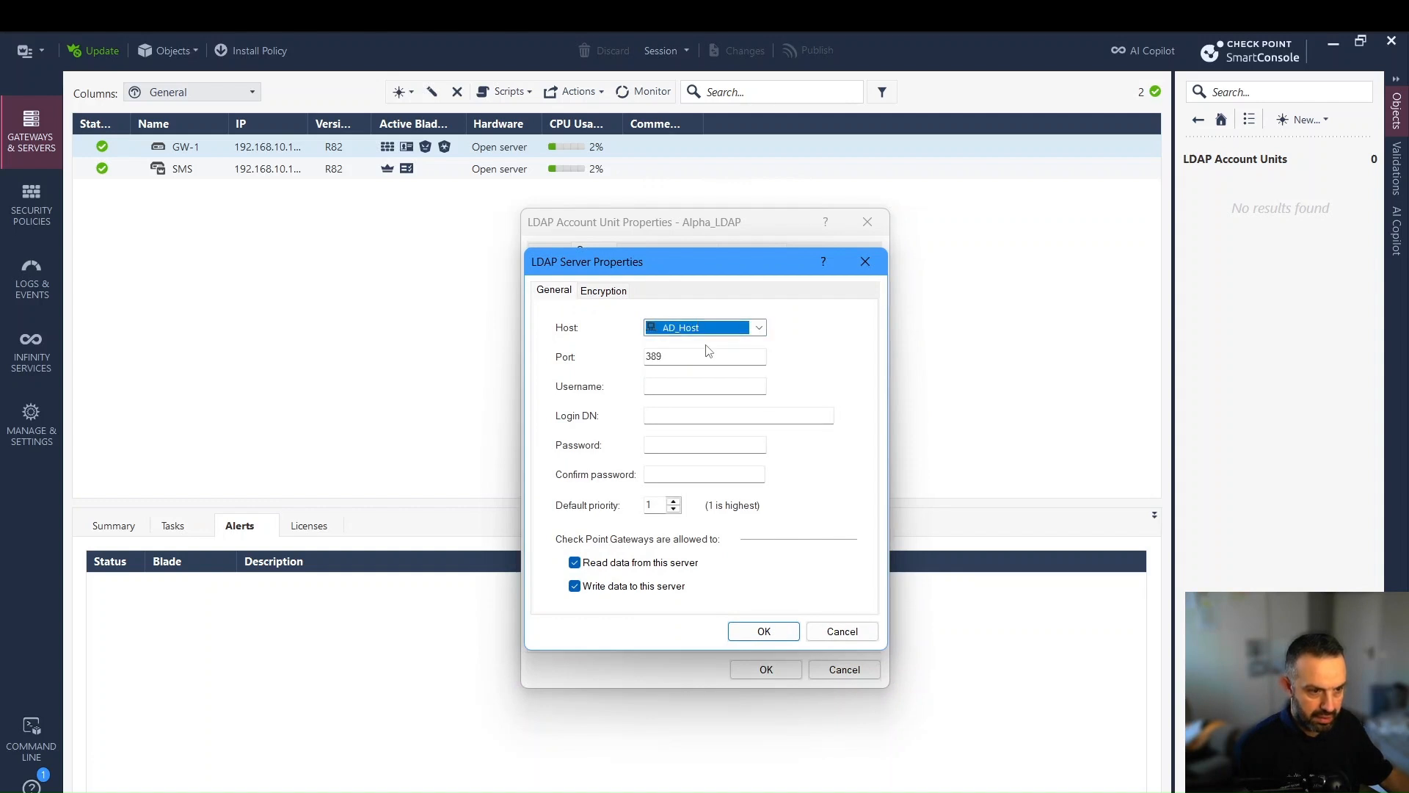
{"action": "left_click", "coordinate": [664, 383]}
{"action": "type", "text": "cp"}
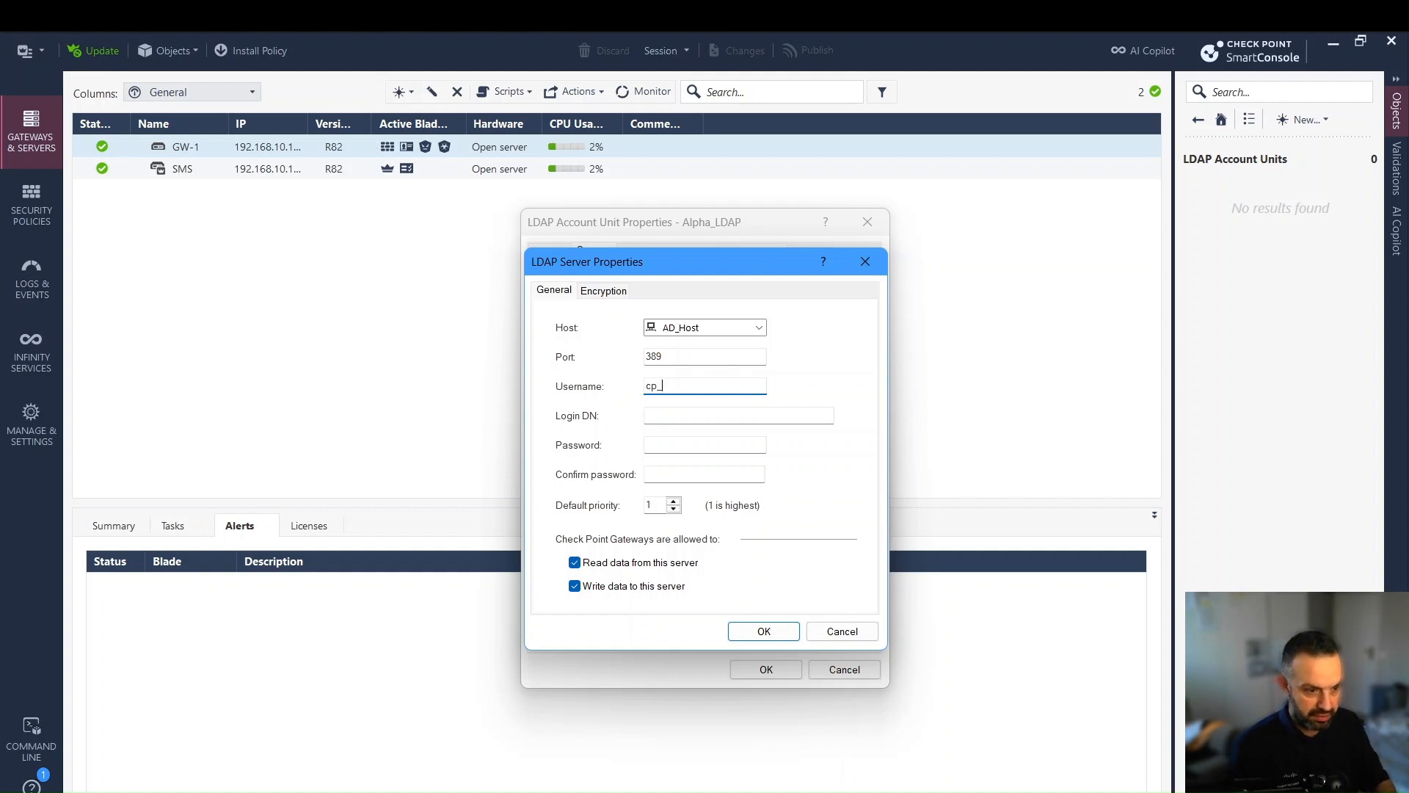
{"action": "type", "text": "_ldap"}
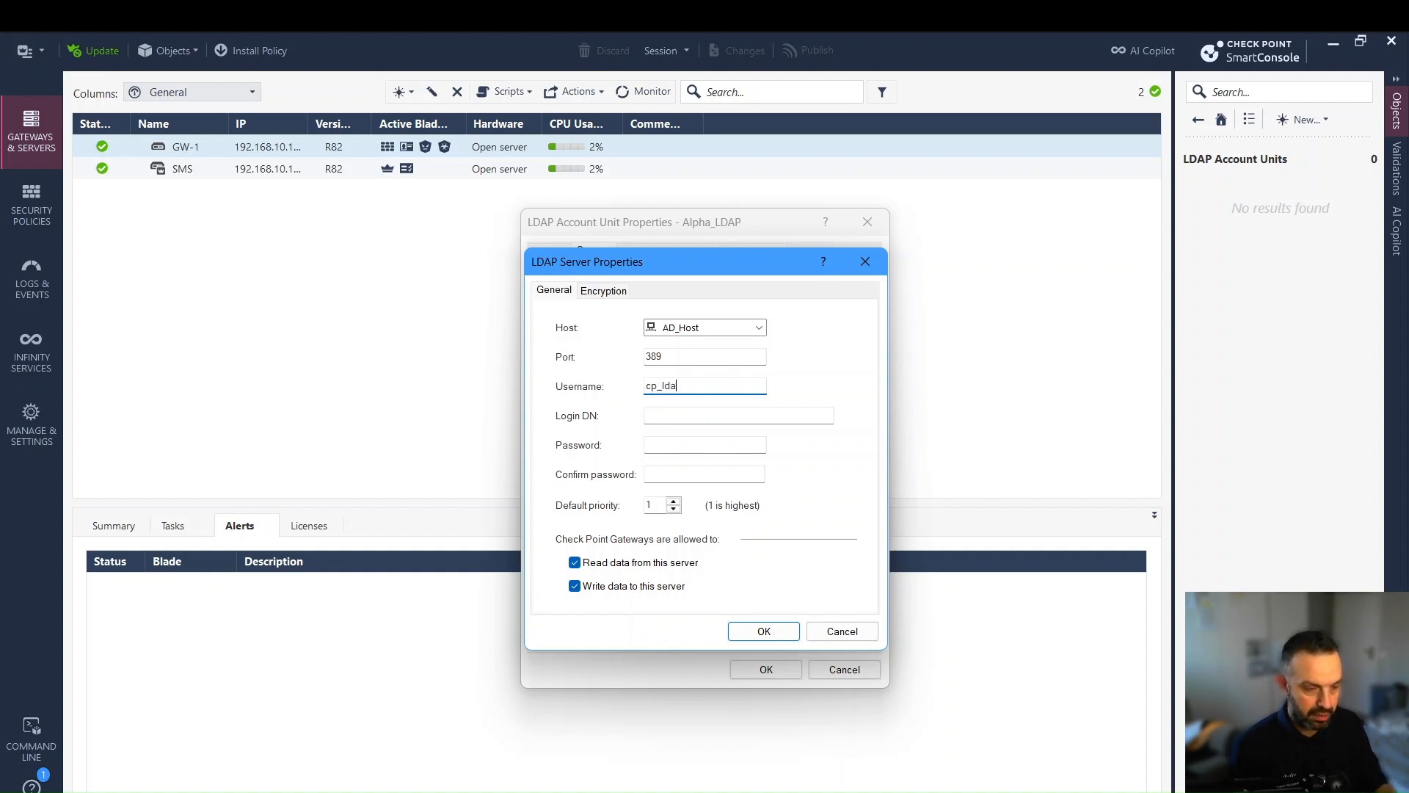
{"action": "left_click", "coordinate": [594, 294]}
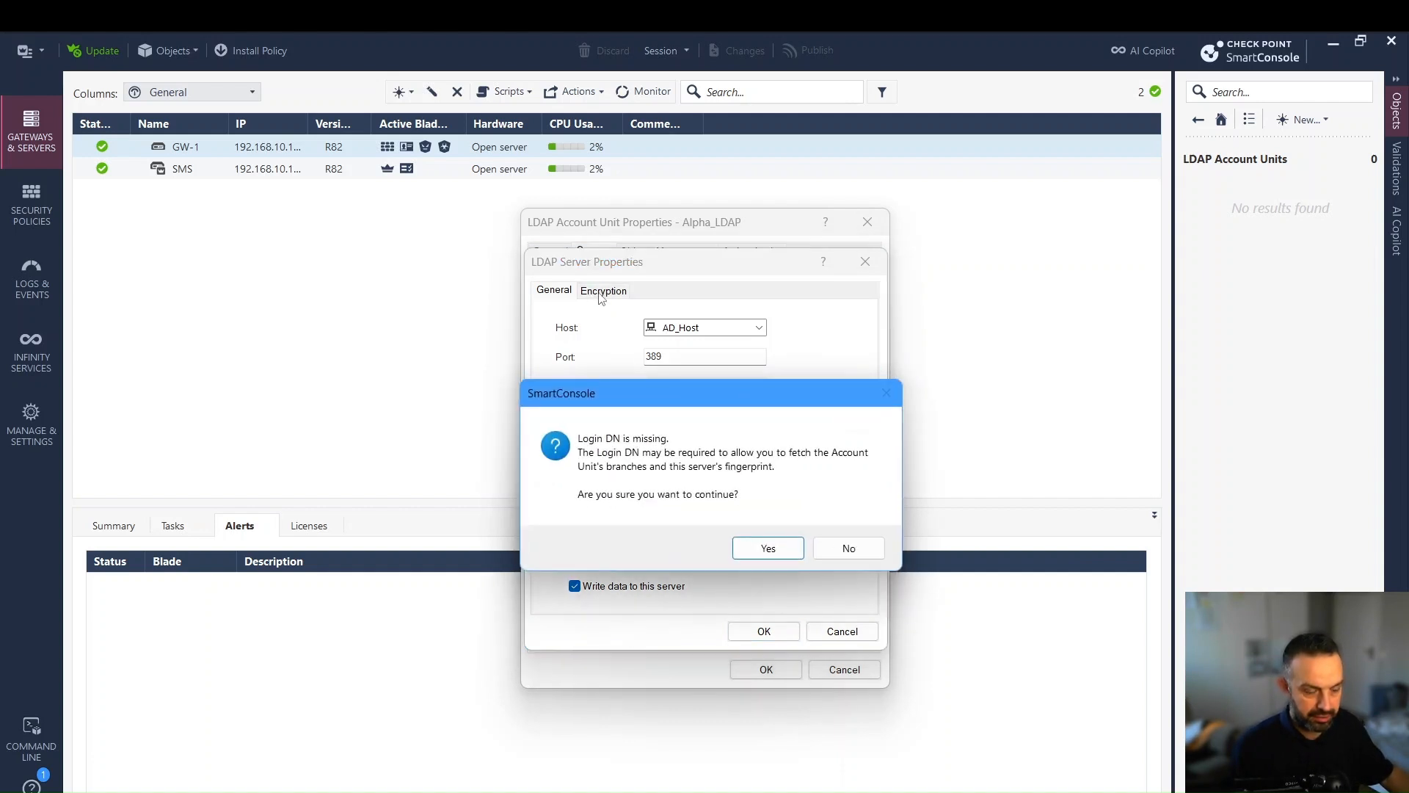
{"action": "left_click", "coordinate": [844, 549]}
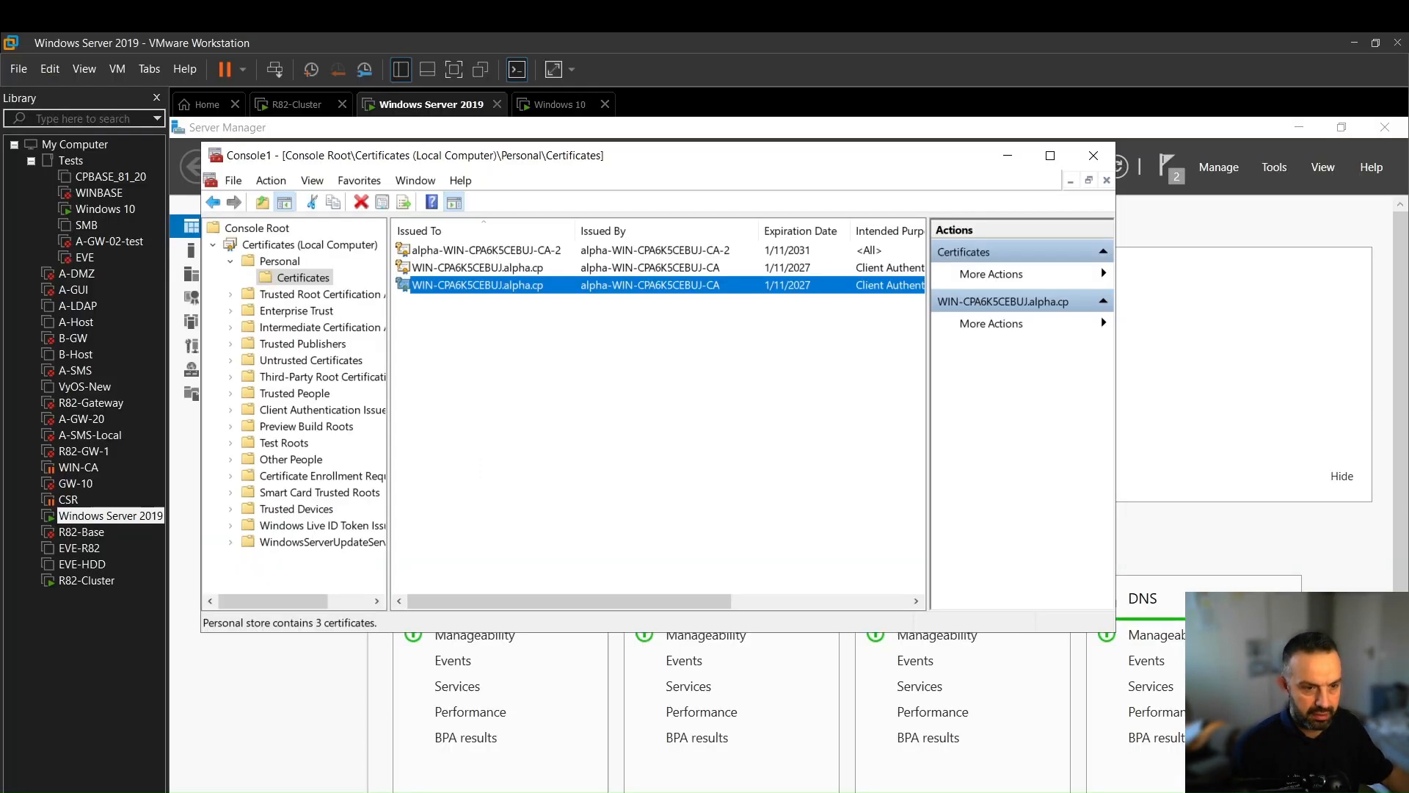
On Windows Server 2019, get cp_ldap's DistinguishedName with Get-ADUser in PowerShell and copy it into the Login DN of the LDAP server in SmartConsole.
{"action": "left_click", "coordinate": [541, 790]}
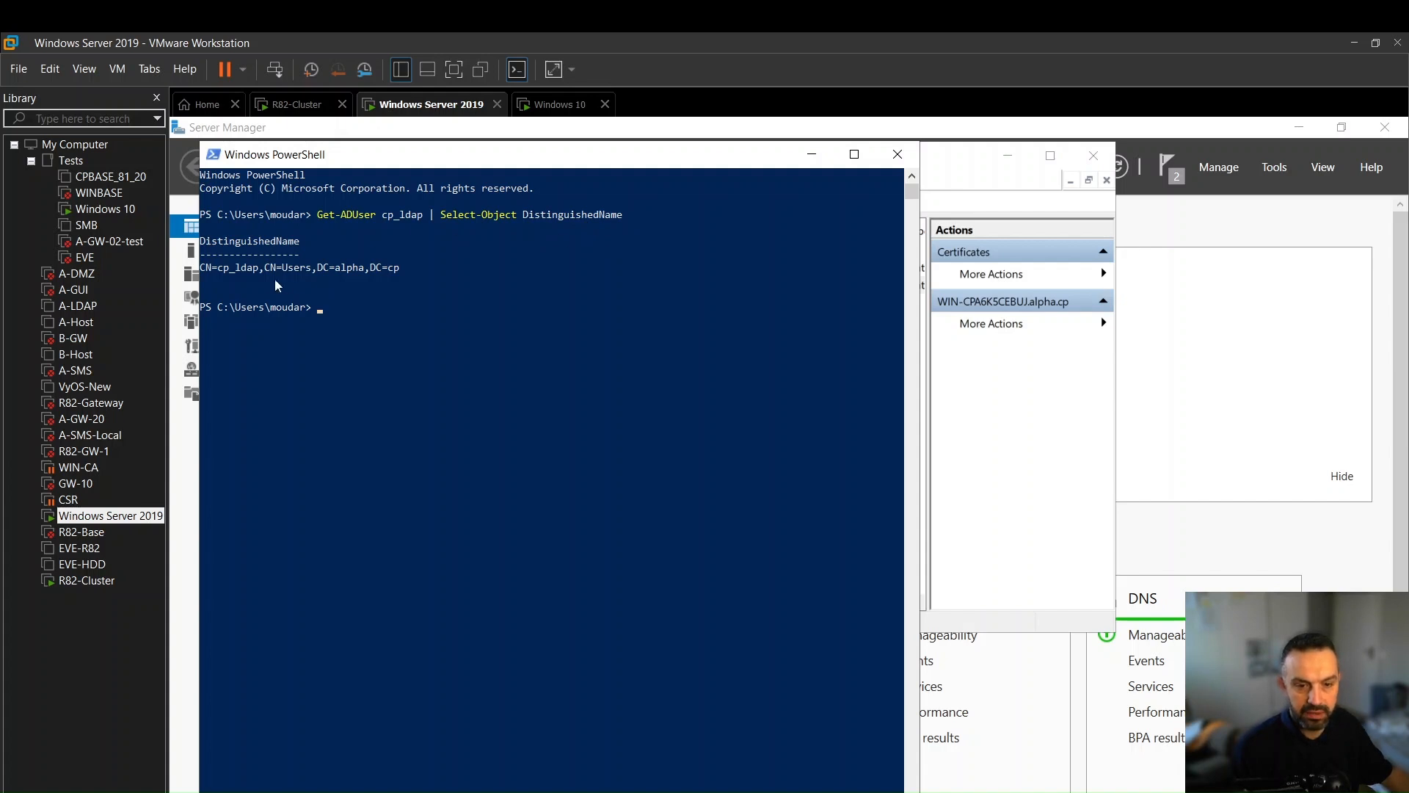
{"action": "left_click_drag", "start_coordinate": [201, 267], "coordinate": [402, 272]}
{"action": "right_click", "coordinate": [389, 267]}
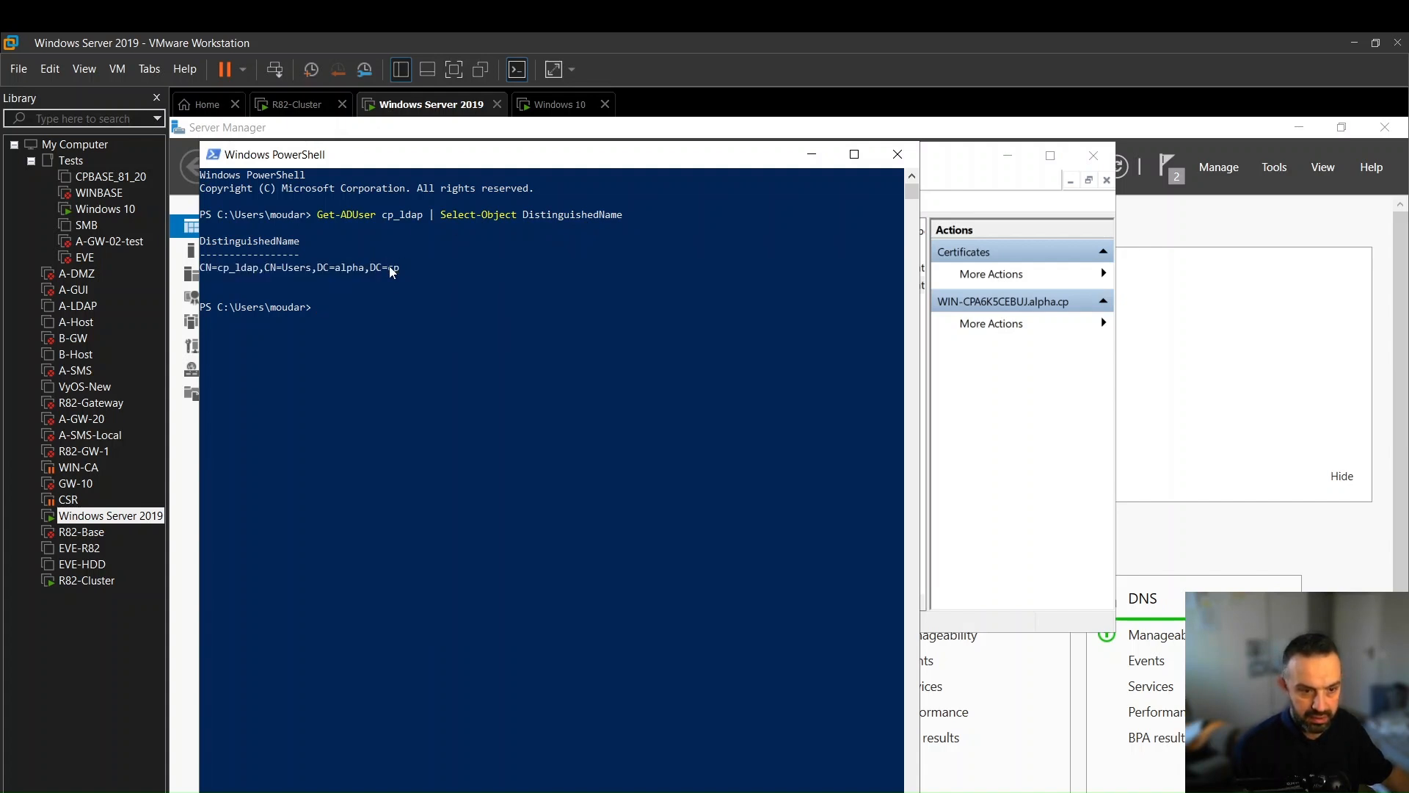
{"action": "key", "text": "alt+Tab"}
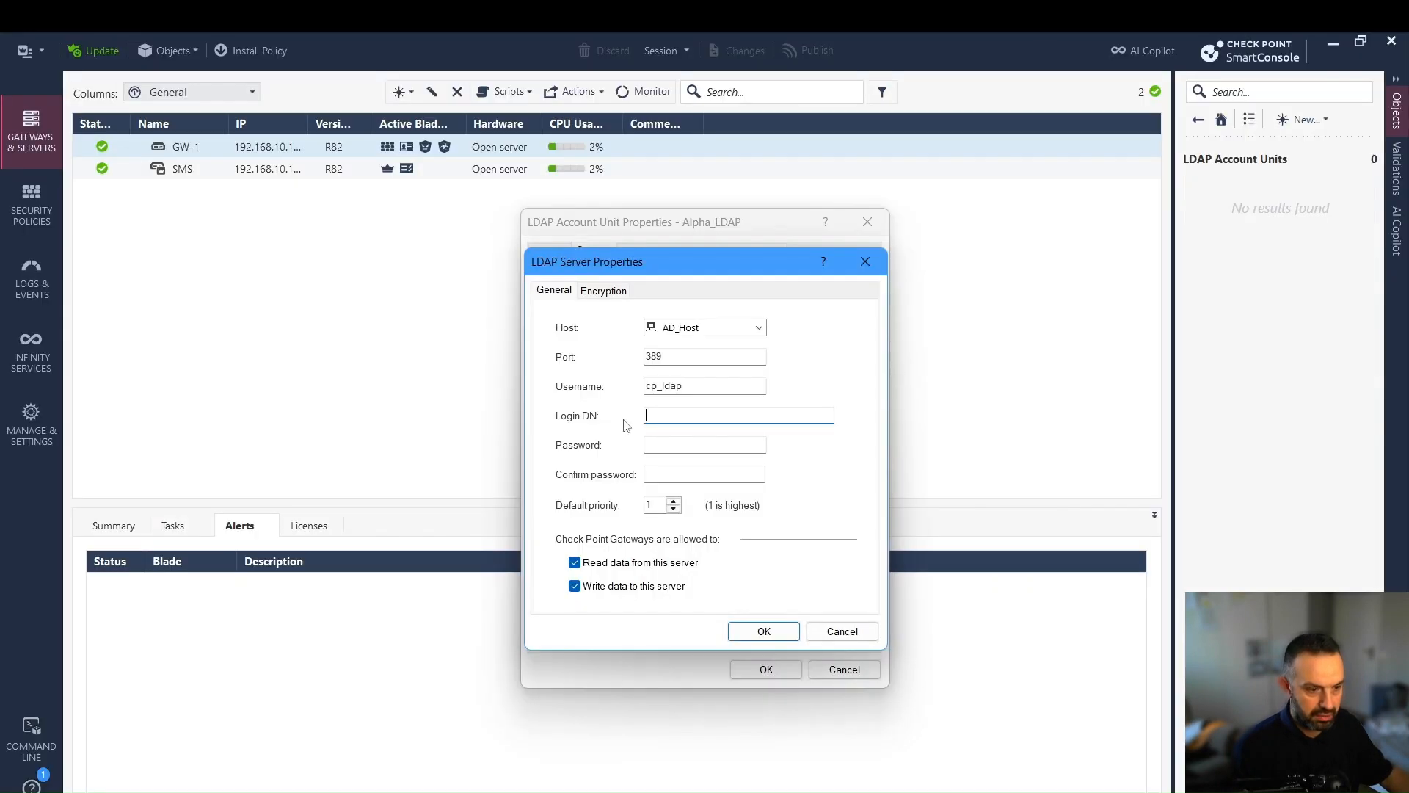
{"action": "type", "text": "CN=cp_ldap,CN=Users,DC=alpha,DC=cp"}
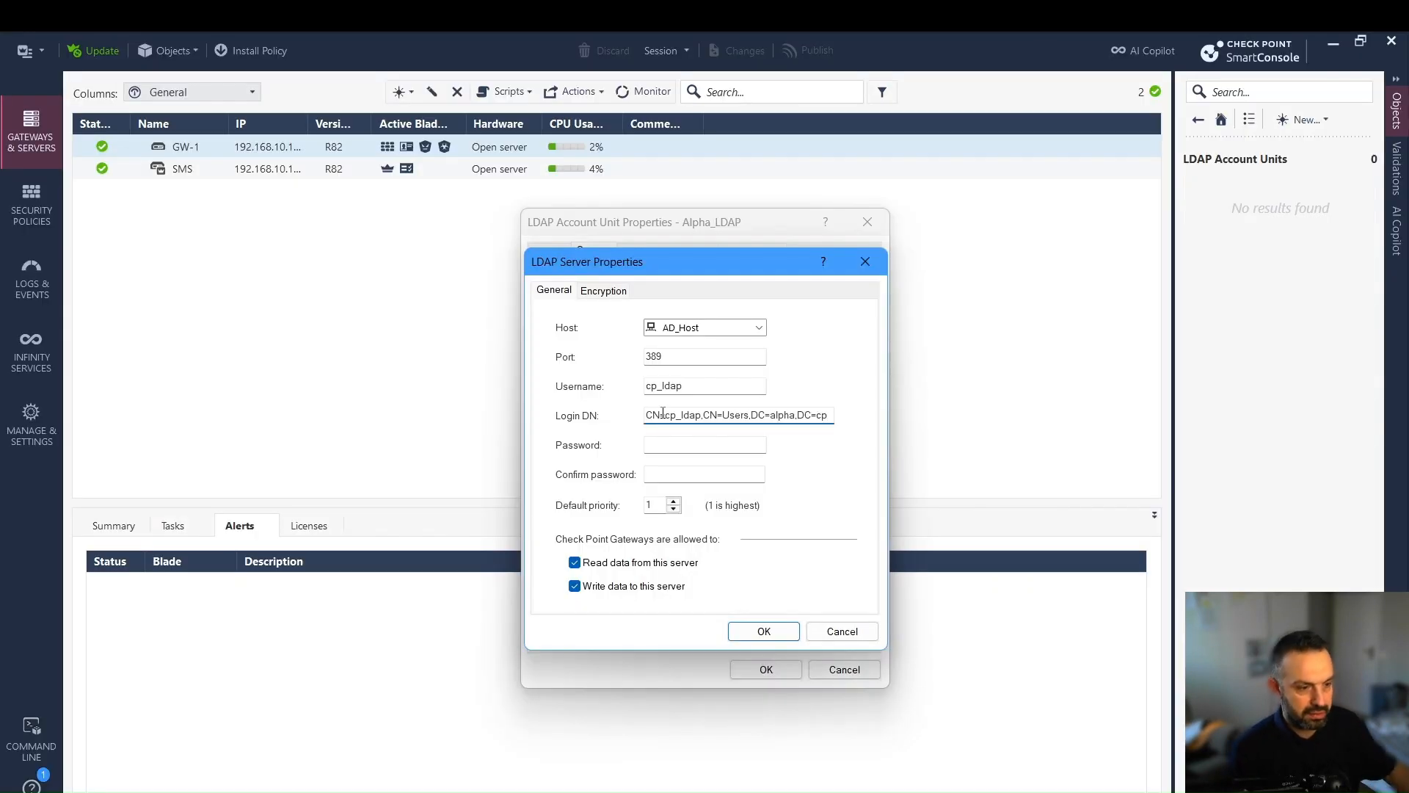
Enter and confirm the LDAP account password in the LDAP server properties.
{"action": "left_click", "coordinate": [659, 441]}
{"action": "type", "text": "••••••••"}
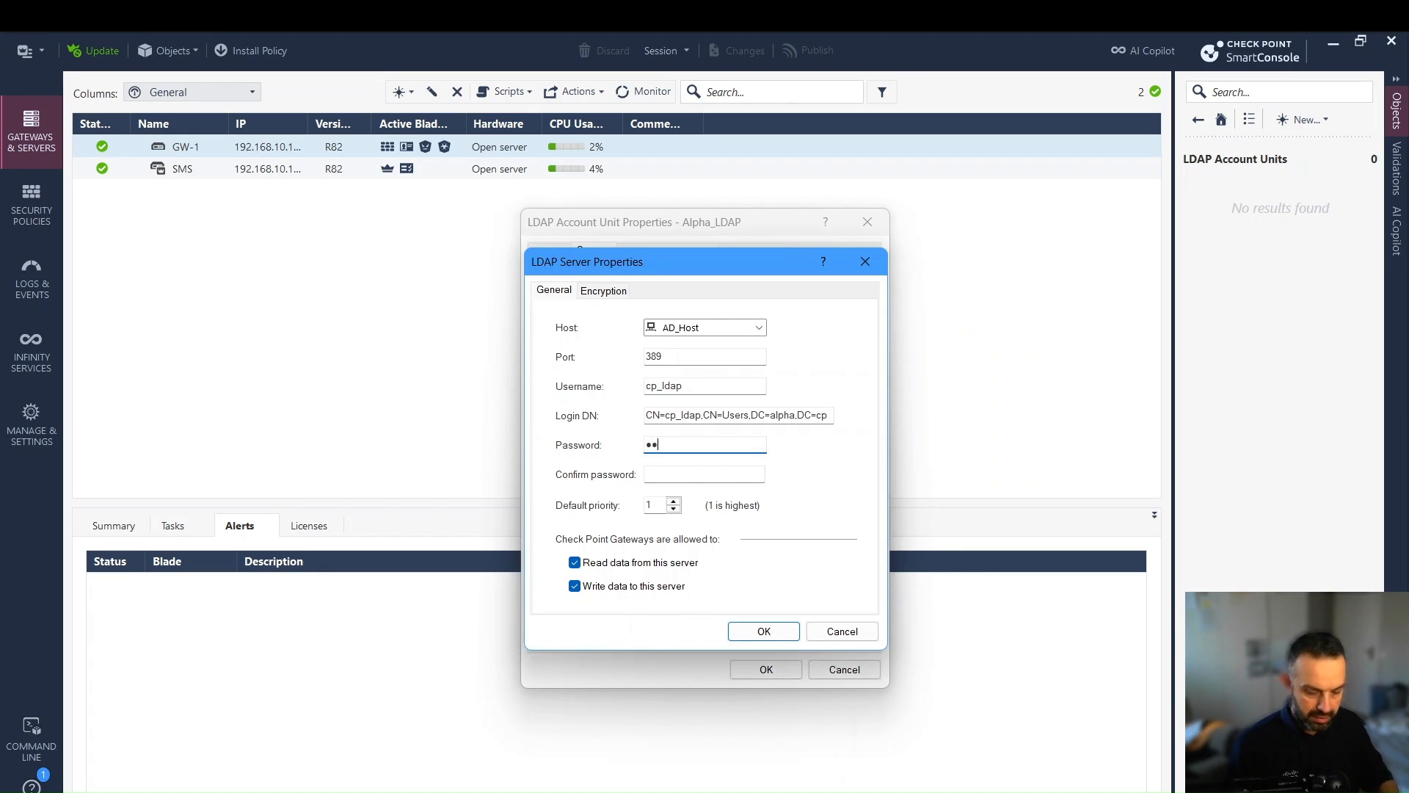
{"action": "key", "text": "Tab"}
{"action": "type", "text": "••••••••"}
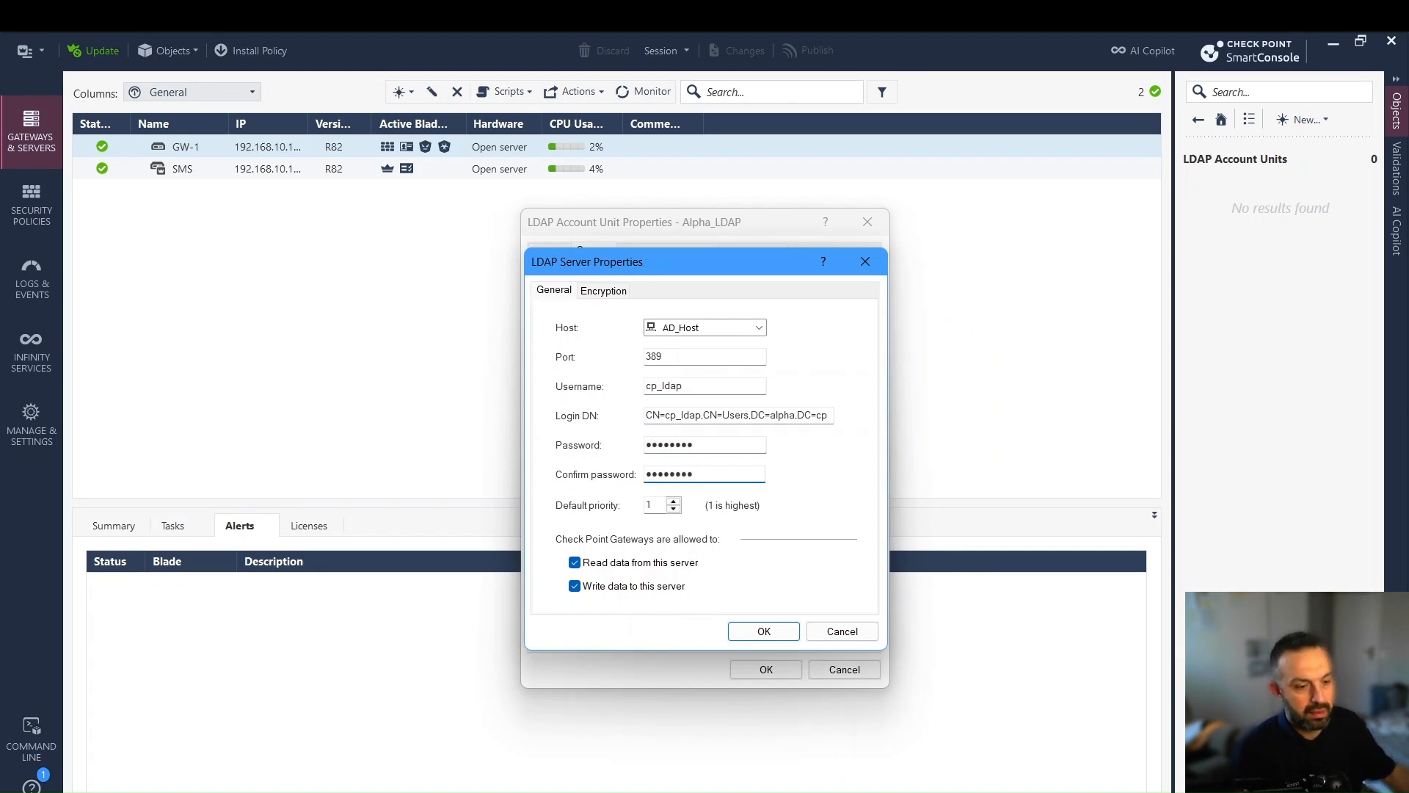
Enable SSL encryption for the LDAP server on port 636, fetch its fingerprints and save the server properties.
{"action": "left_click", "coordinate": [605, 292]}
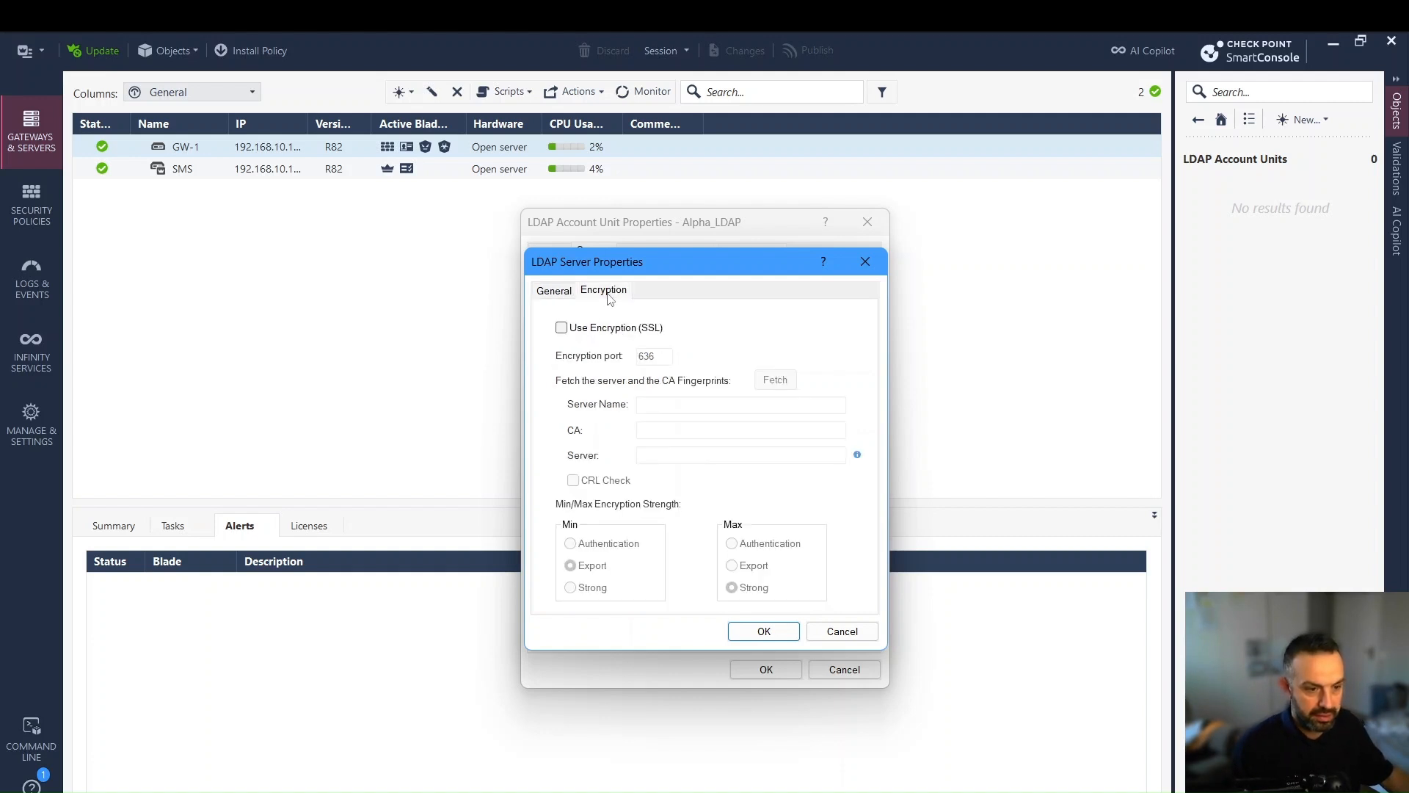
{"action": "left_click", "coordinate": [562, 328]}
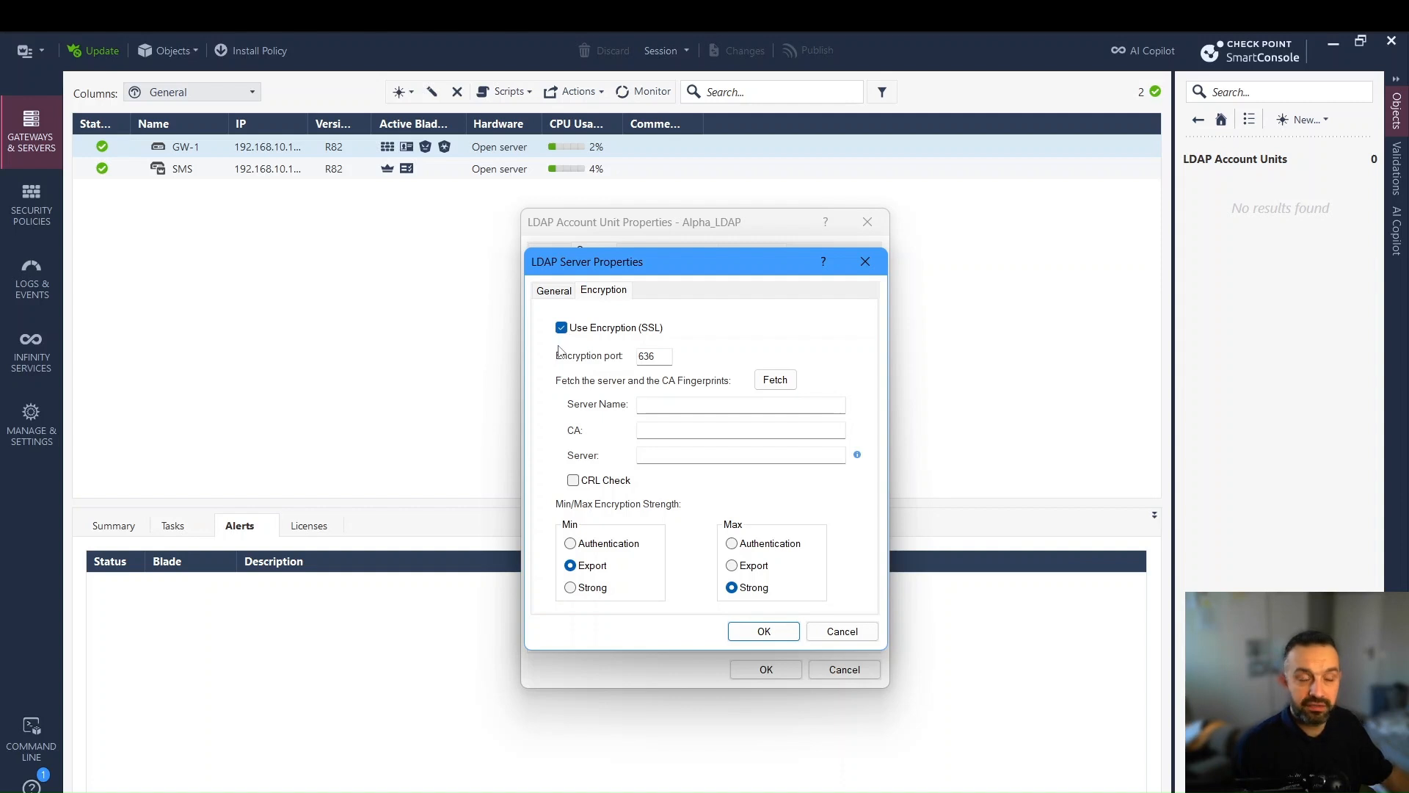
{"action": "left_click", "coordinate": [774, 380]}
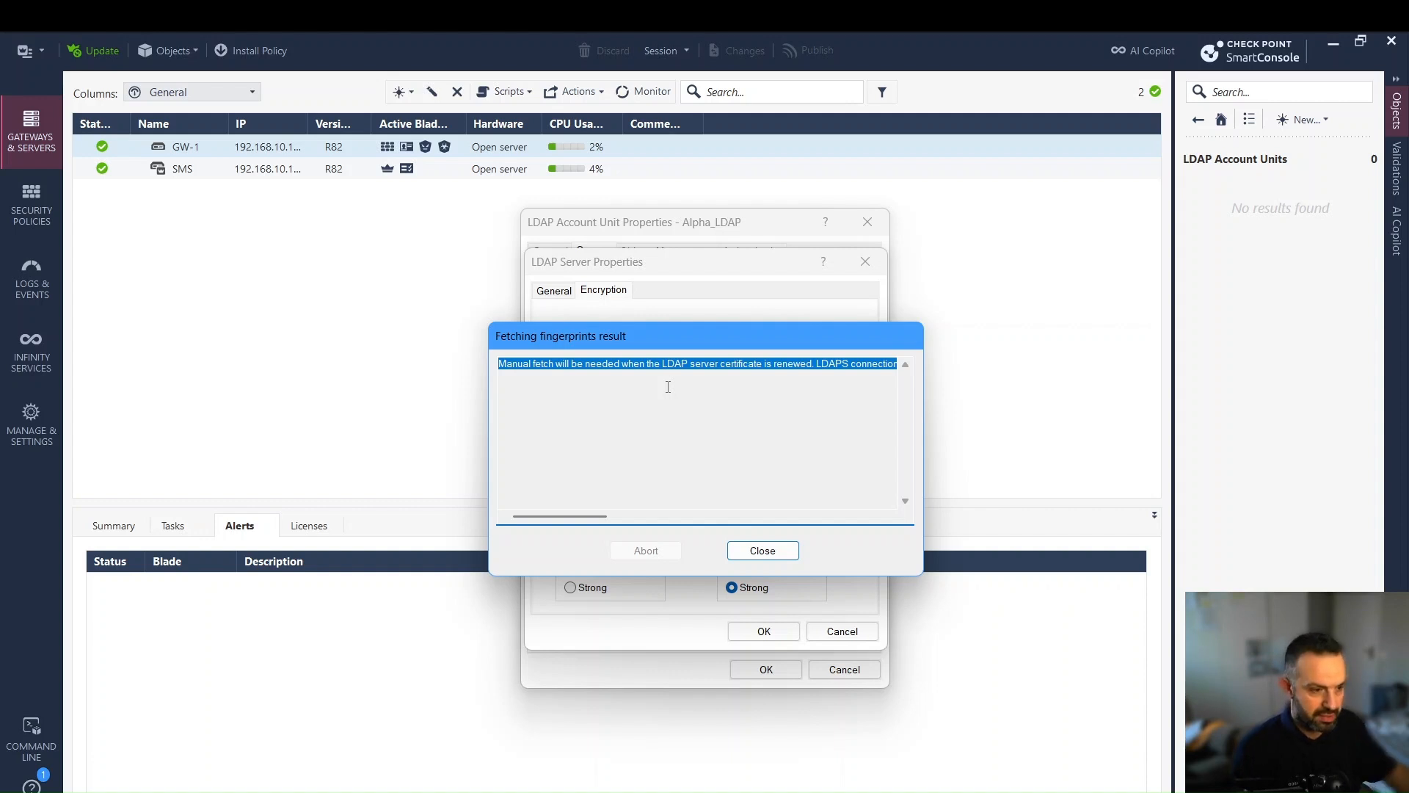
{"action": "left_click_drag", "start_coordinate": [546, 526], "coordinate": [622, 521]}
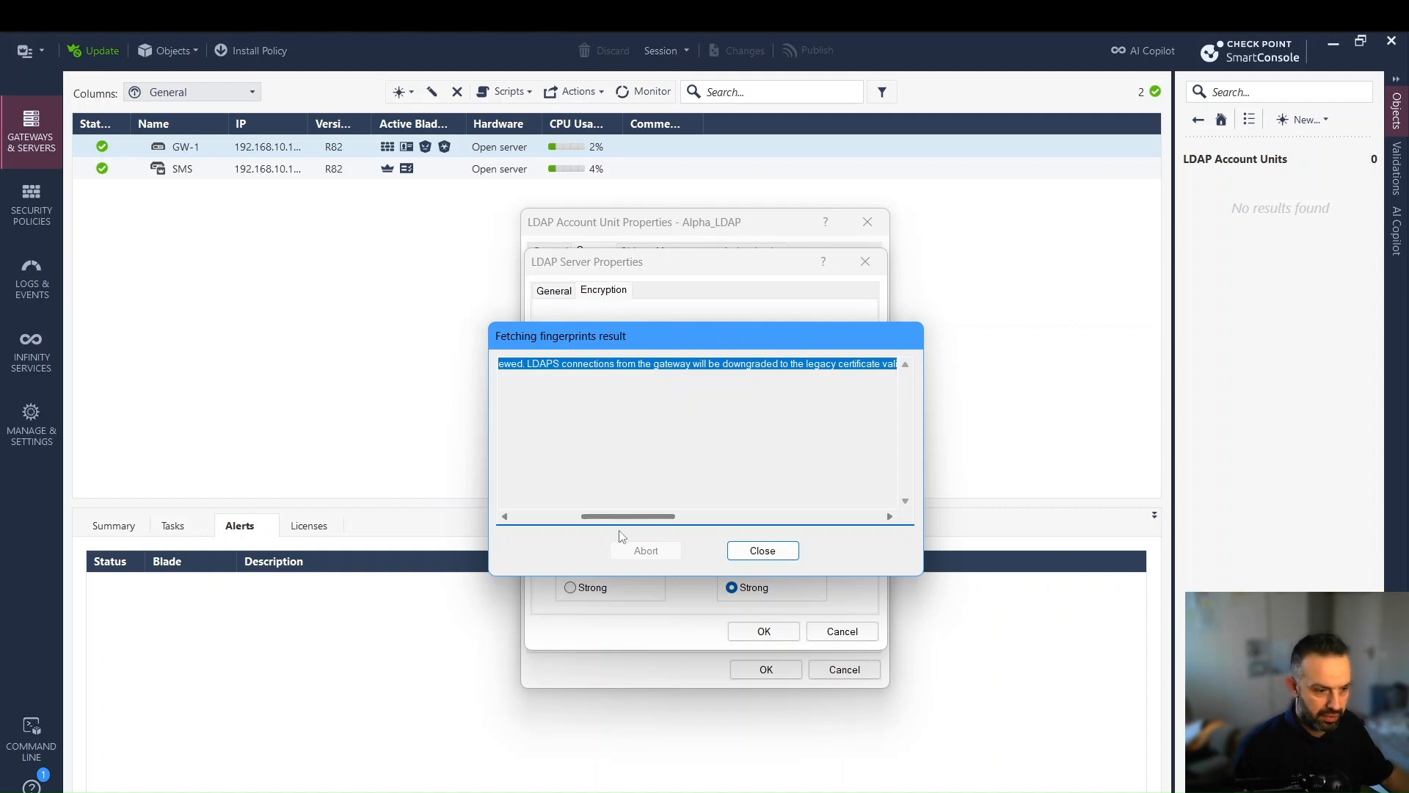
{"action": "left_click", "coordinate": [763, 551]}
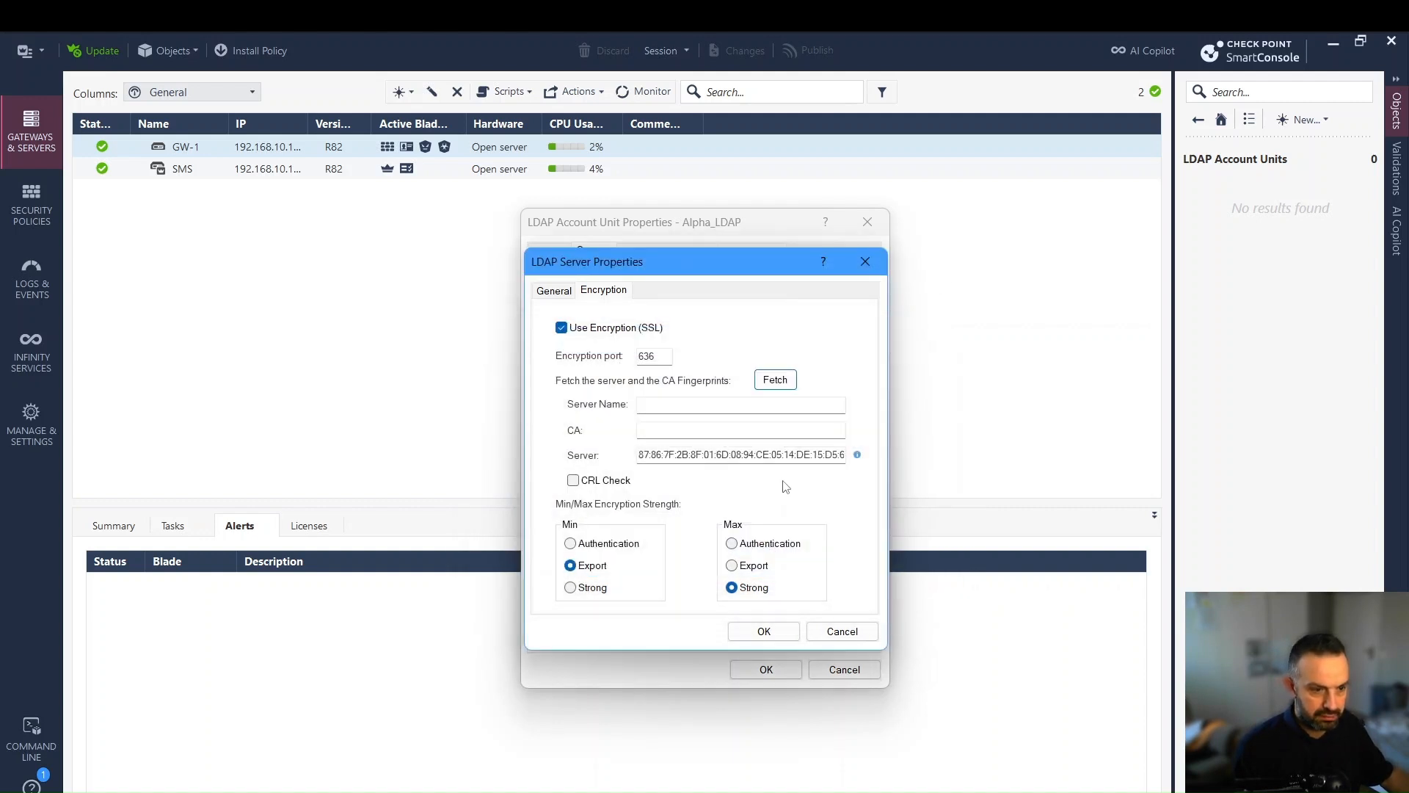
{"action": "left_click", "coordinate": [754, 632]}
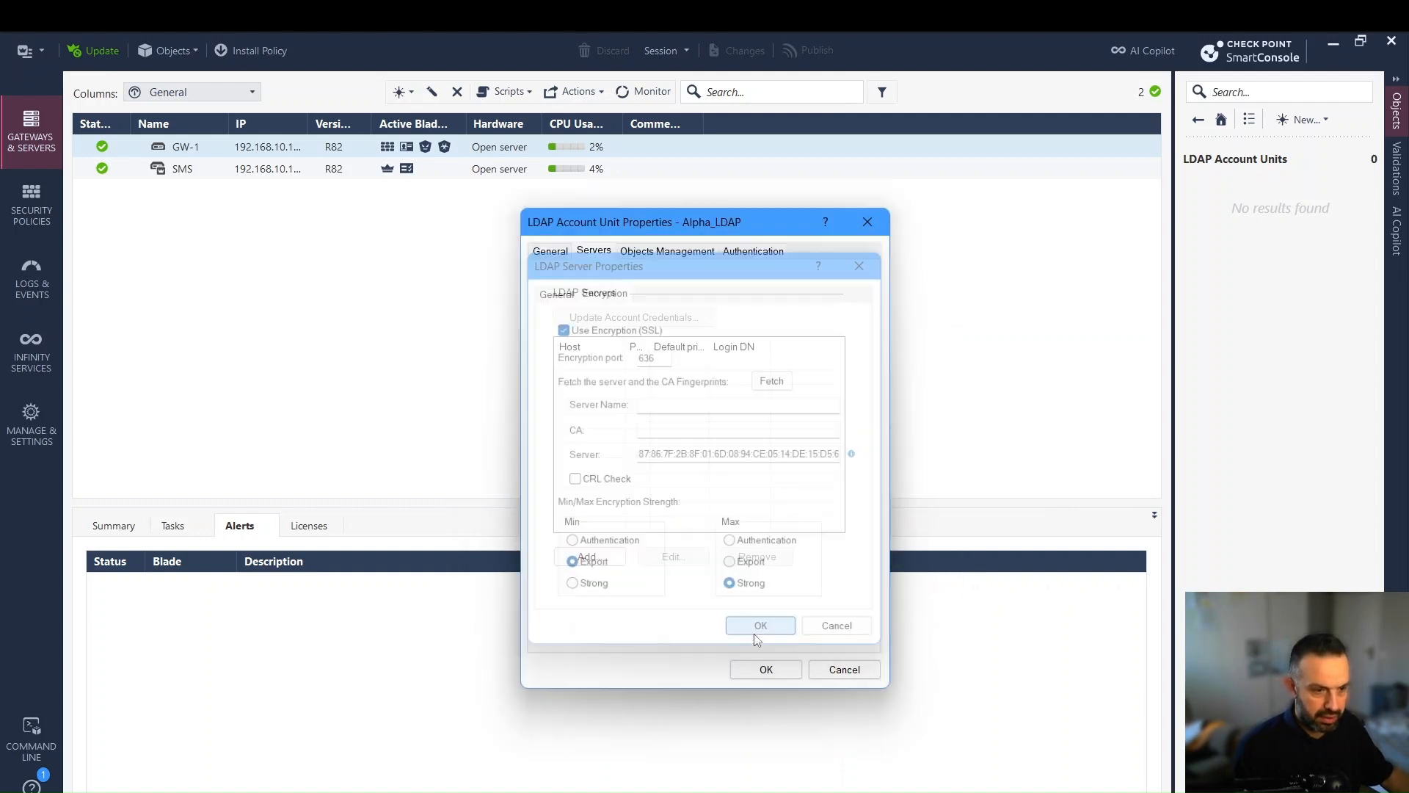
Turn off the Management Server proxy requirement, fetch the branches from AD_Host and save the Alpha_LDAP account unit.
{"action": "left_click", "coordinate": [664, 257]}
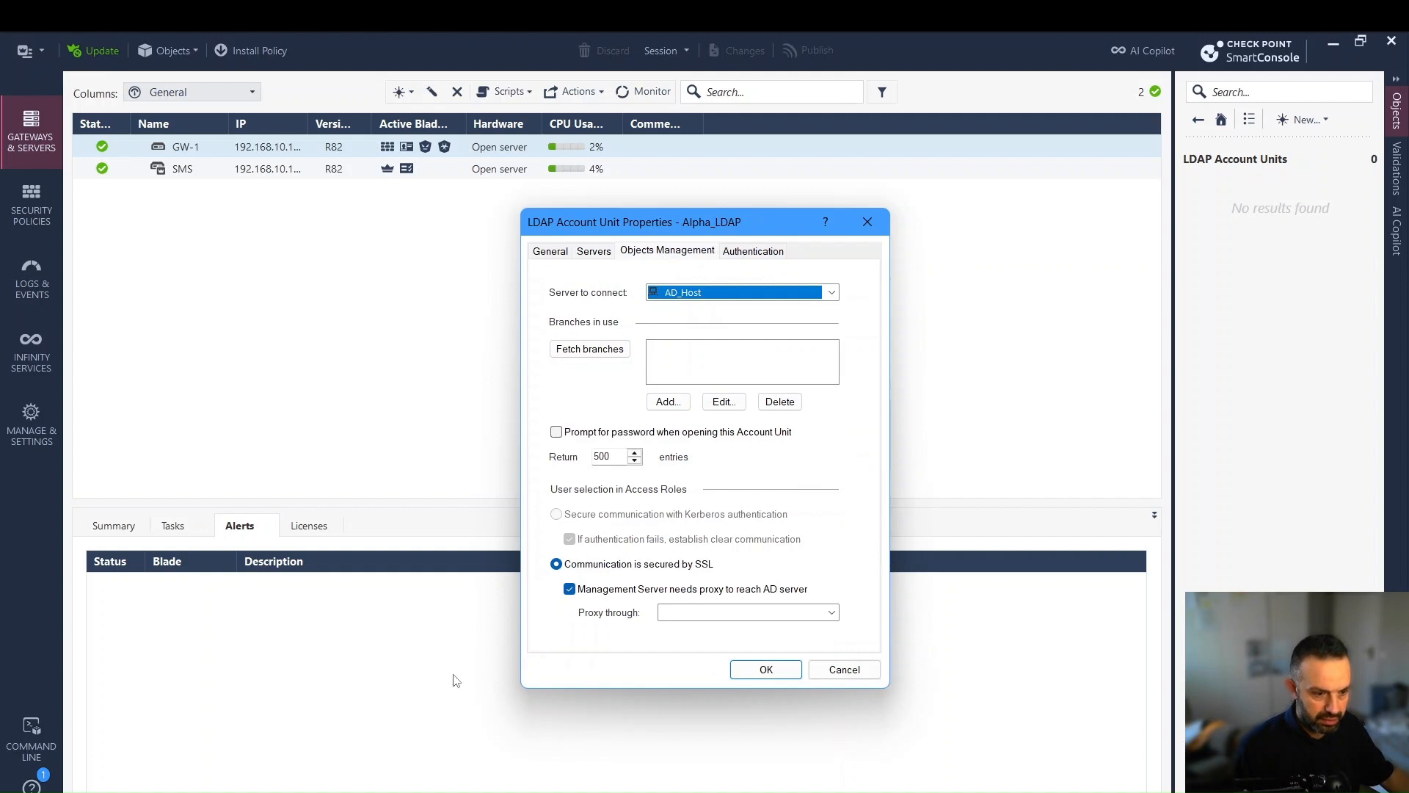
{"action": "left_click", "coordinate": [570, 589]}
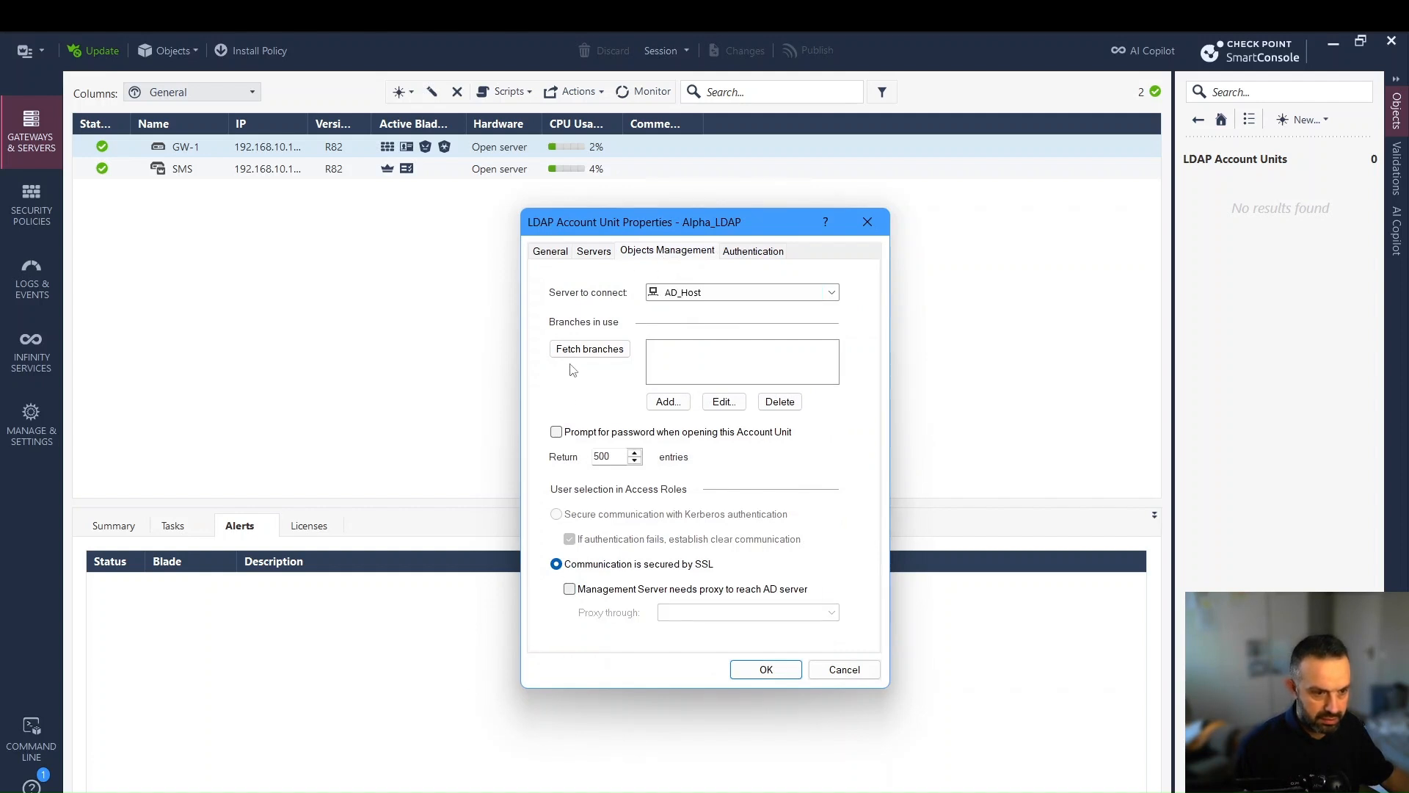
{"action": "left_click", "coordinate": [587, 350]}
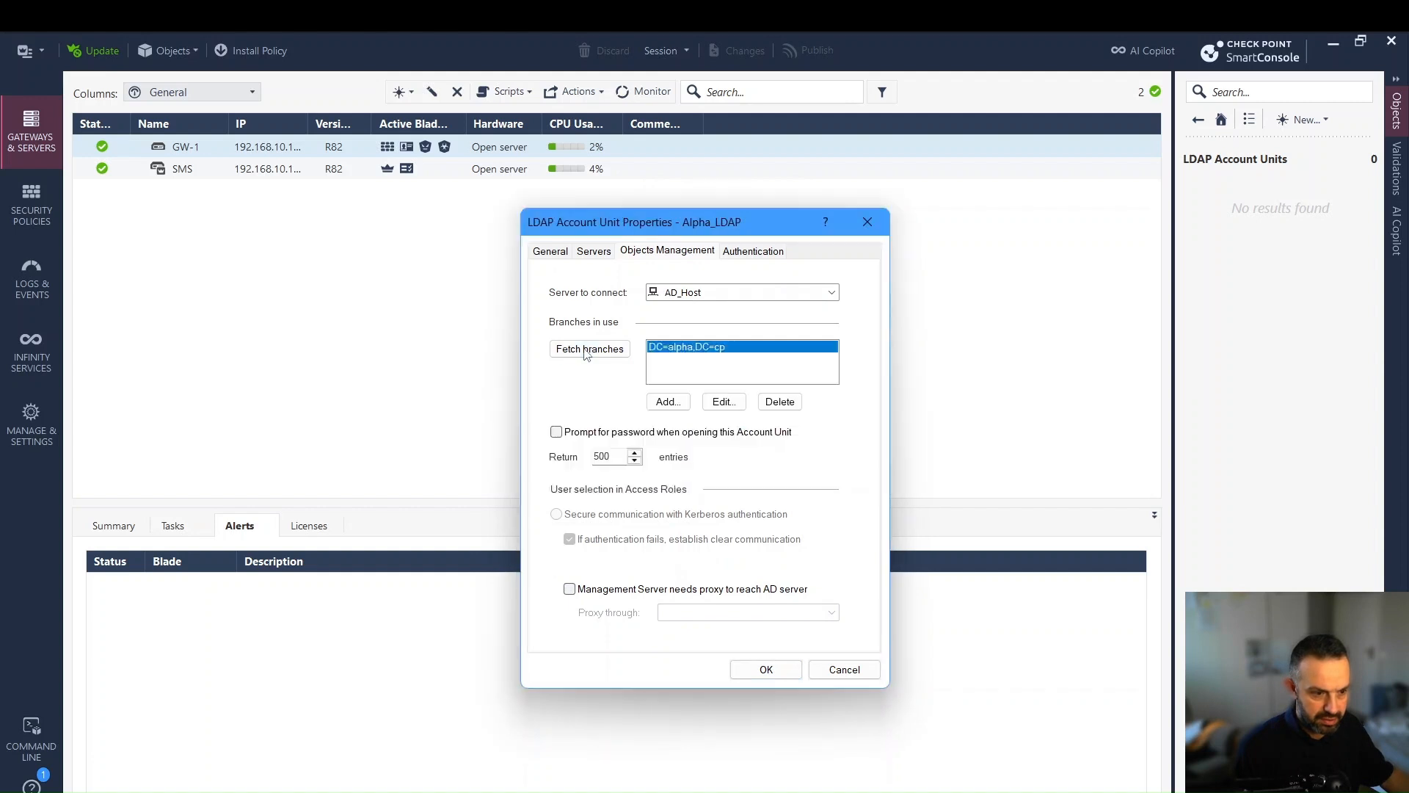
{"action": "left_click", "coordinate": [748, 249]}
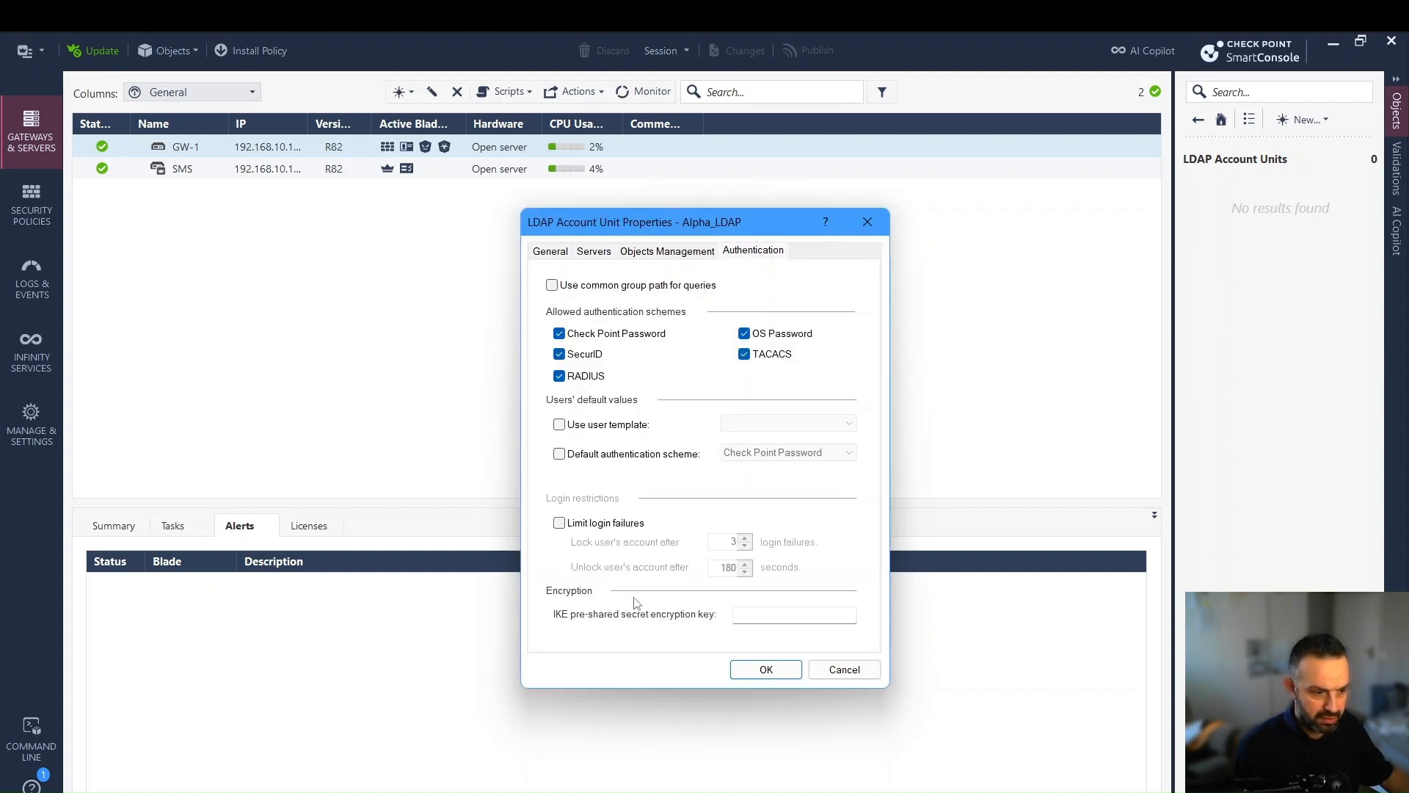
{"action": "left_click", "coordinate": [763, 670]}
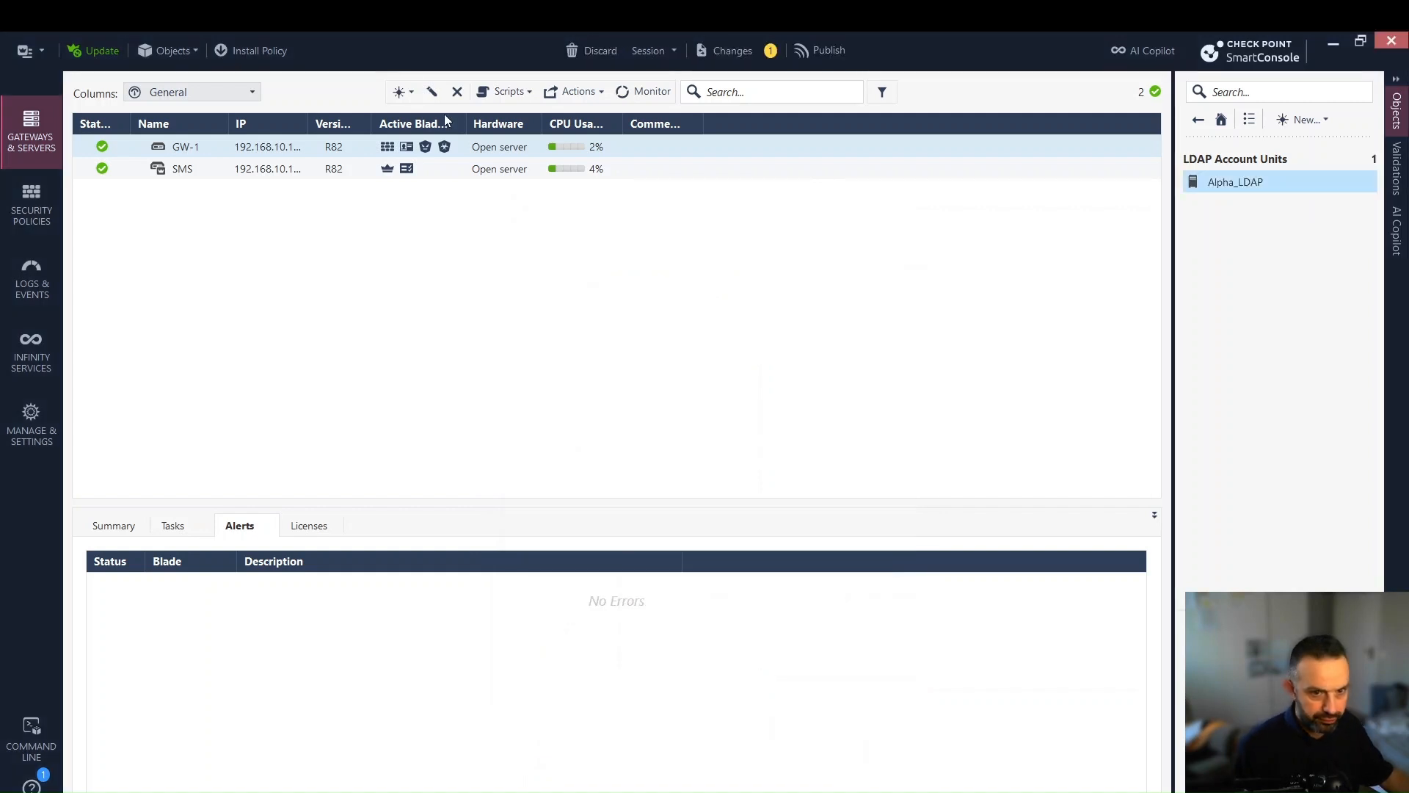
Publish the pending session changes and install the Standard Access Control policy on GW-1.
{"action": "left_click", "coordinate": [265, 48]}
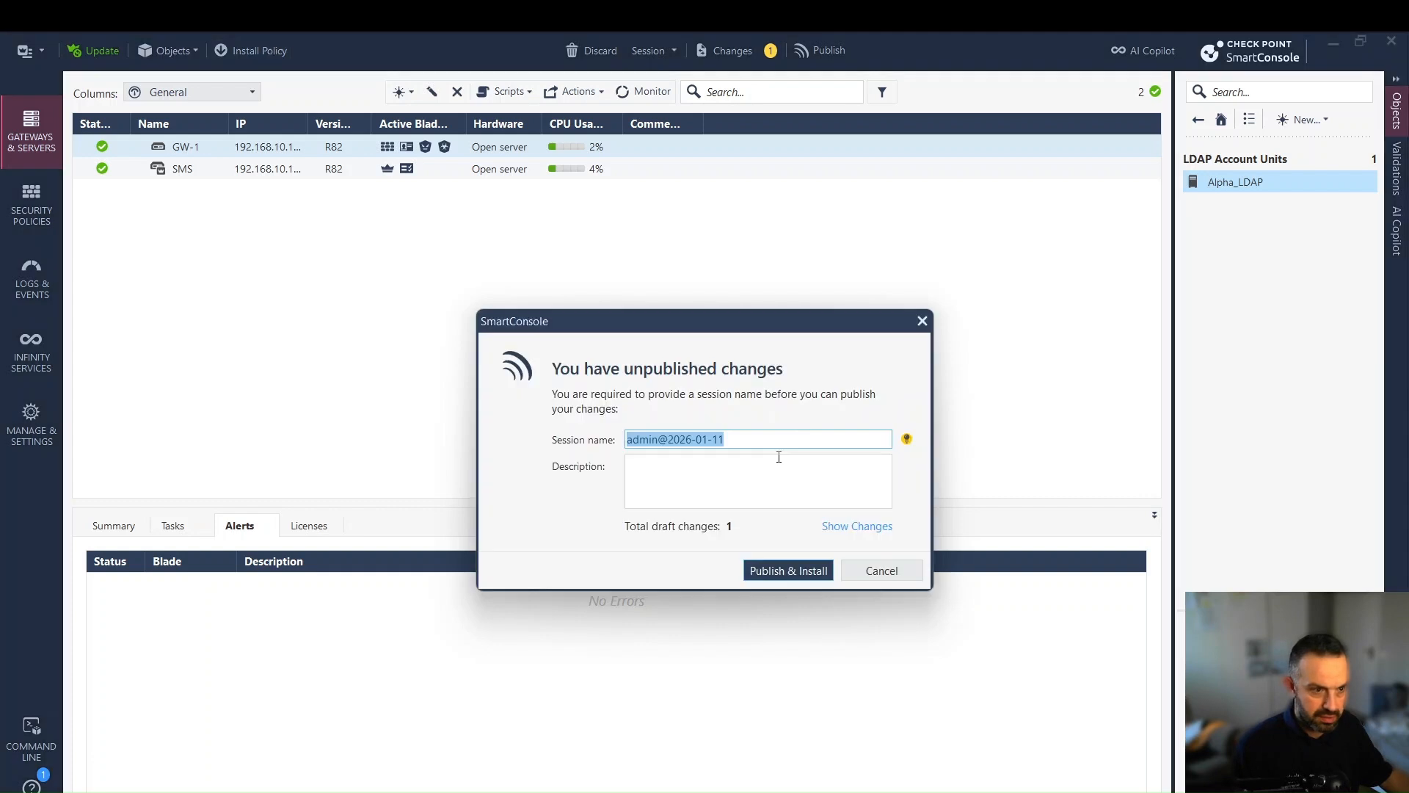
{"action": "left_click", "coordinate": [777, 573]}
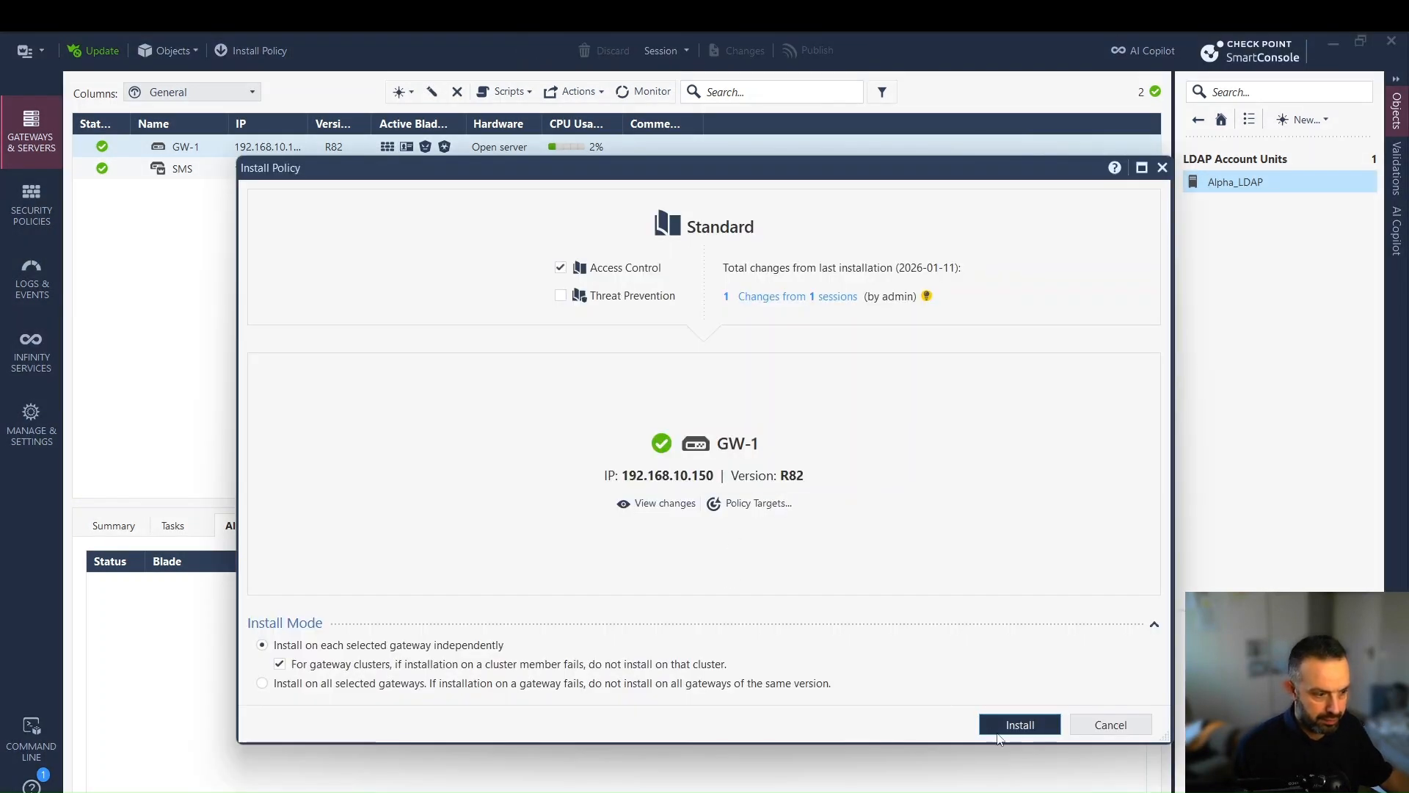
{"action": "left_click", "coordinate": [1015, 728]}
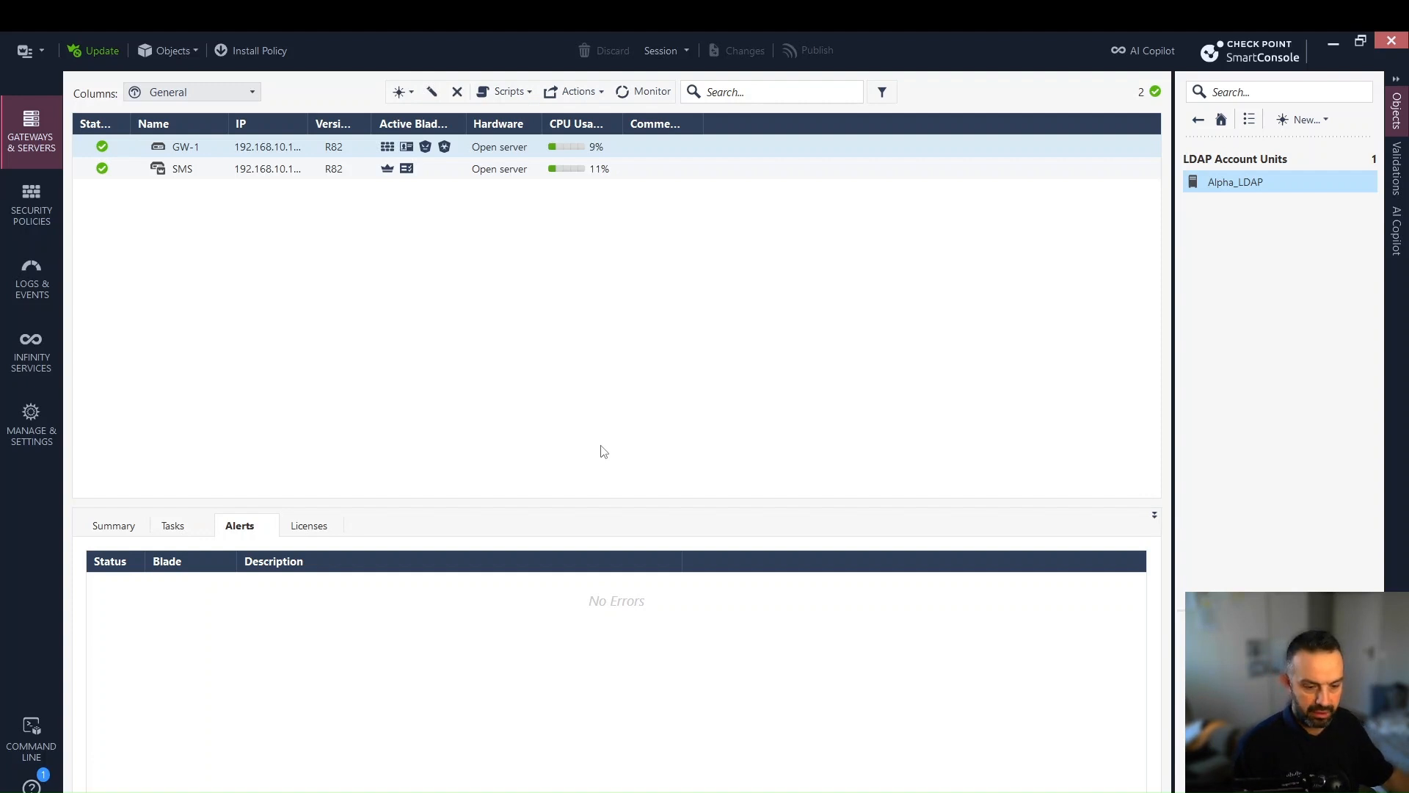
Start a new Access Role under User/Identity and restrict its users to specific users/groups.
{"action": "left_click", "coordinate": [1305, 121]}
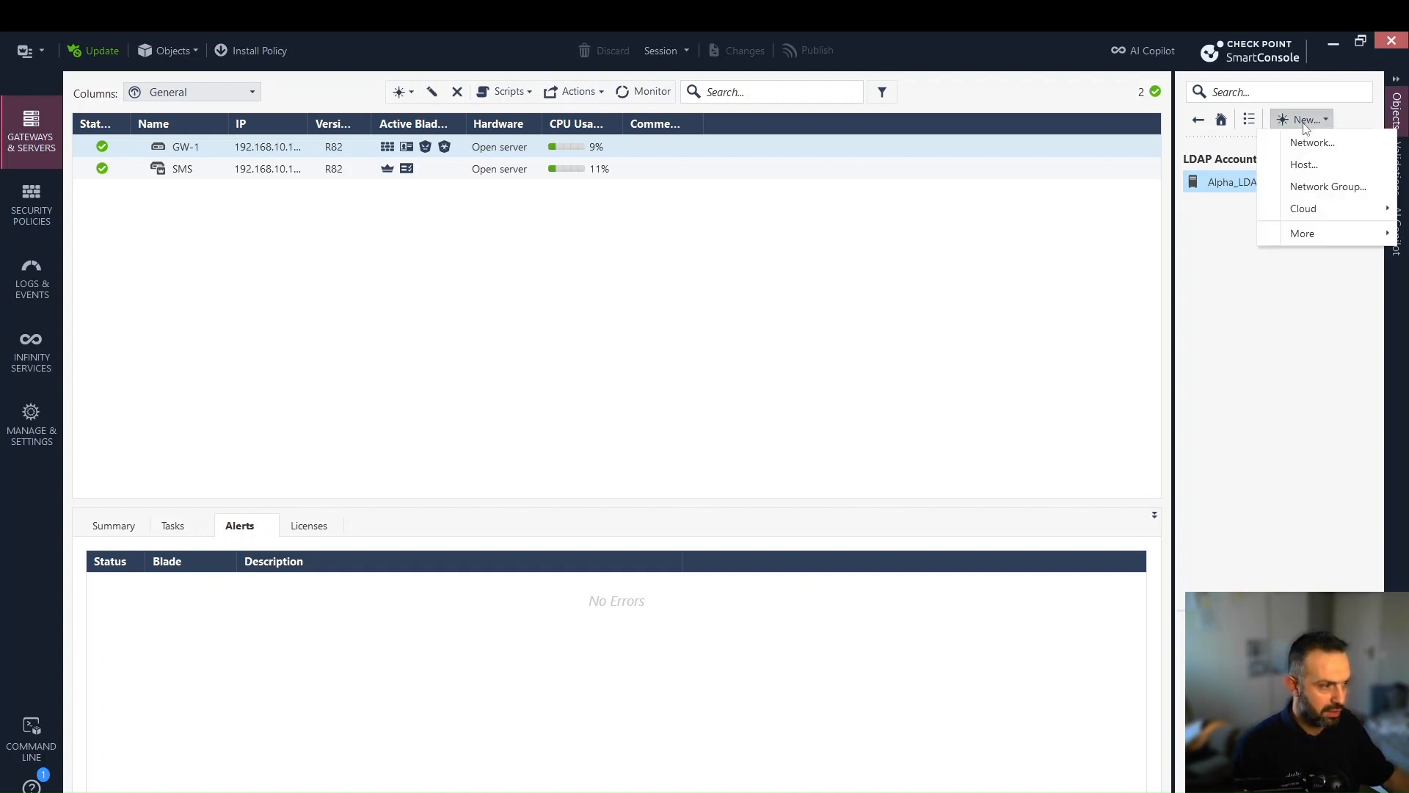
{"action": "left_click", "coordinate": [1292, 235]}
{"action": "mouse_move", "coordinate": [1162, 351]}
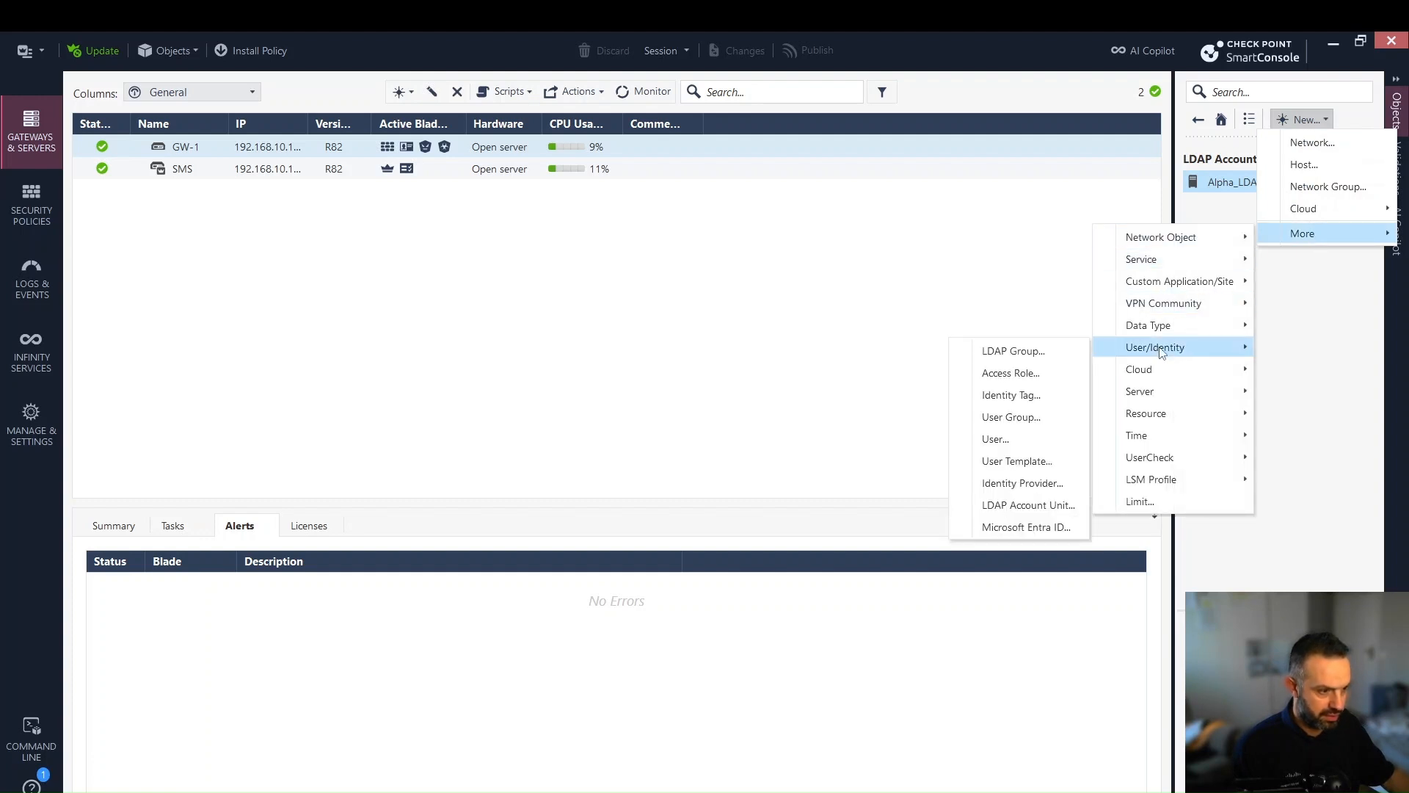
{"action": "left_click", "coordinate": [1033, 374]}
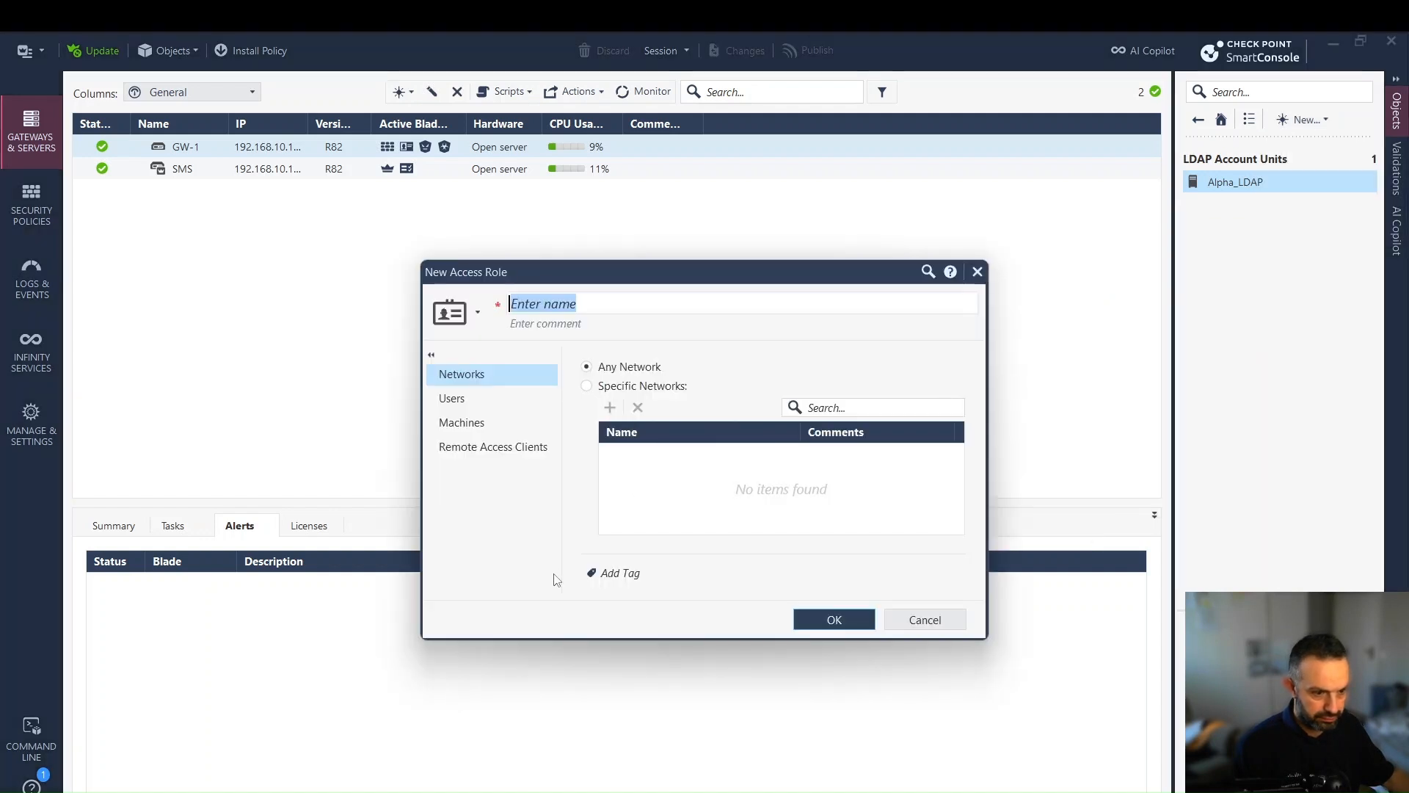
{"action": "left_click", "coordinate": [464, 399]}
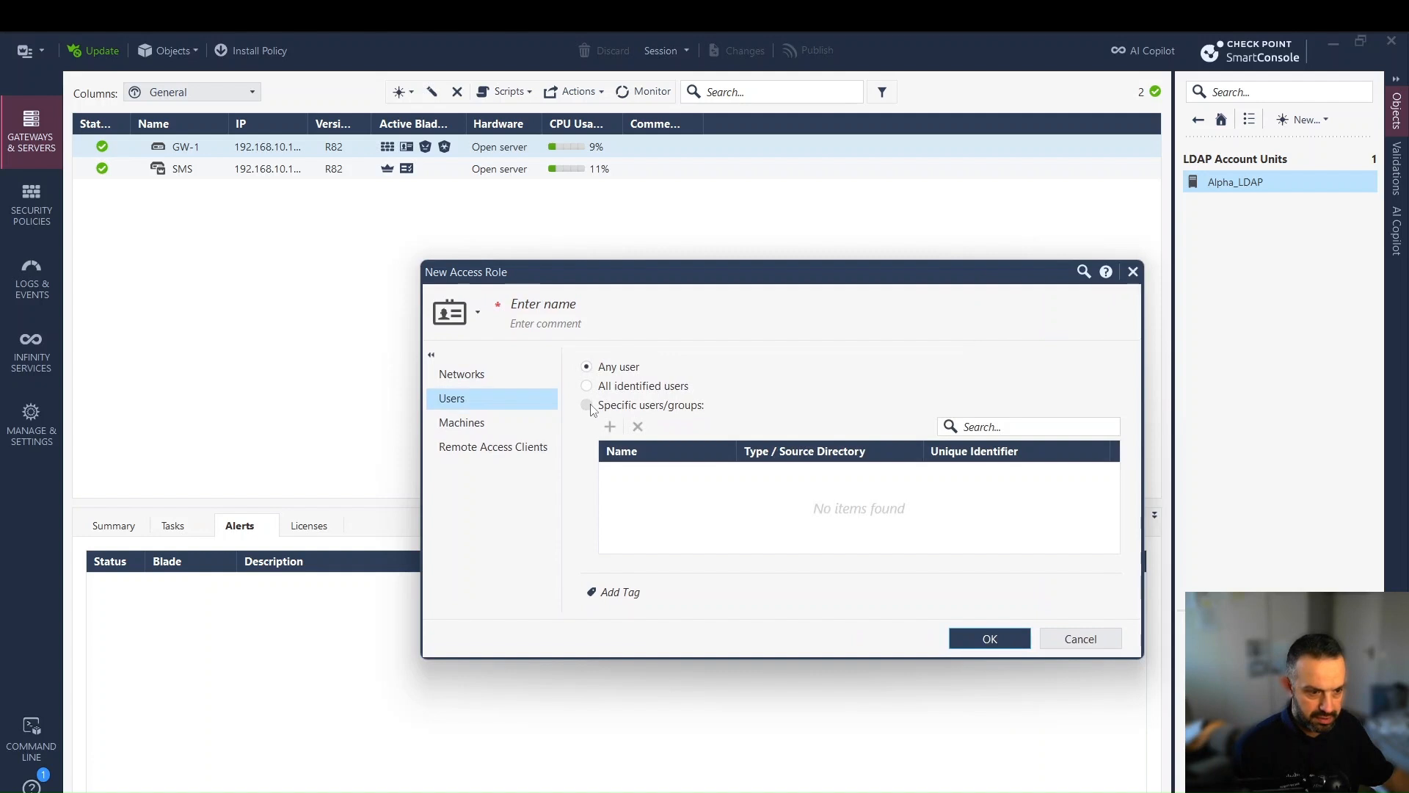
{"action": "left_click", "coordinate": [586, 404]}
Search the alpha.cp directory for user5 among the users and groups available to the access role.
{"action": "left_click", "coordinate": [609, 426]}
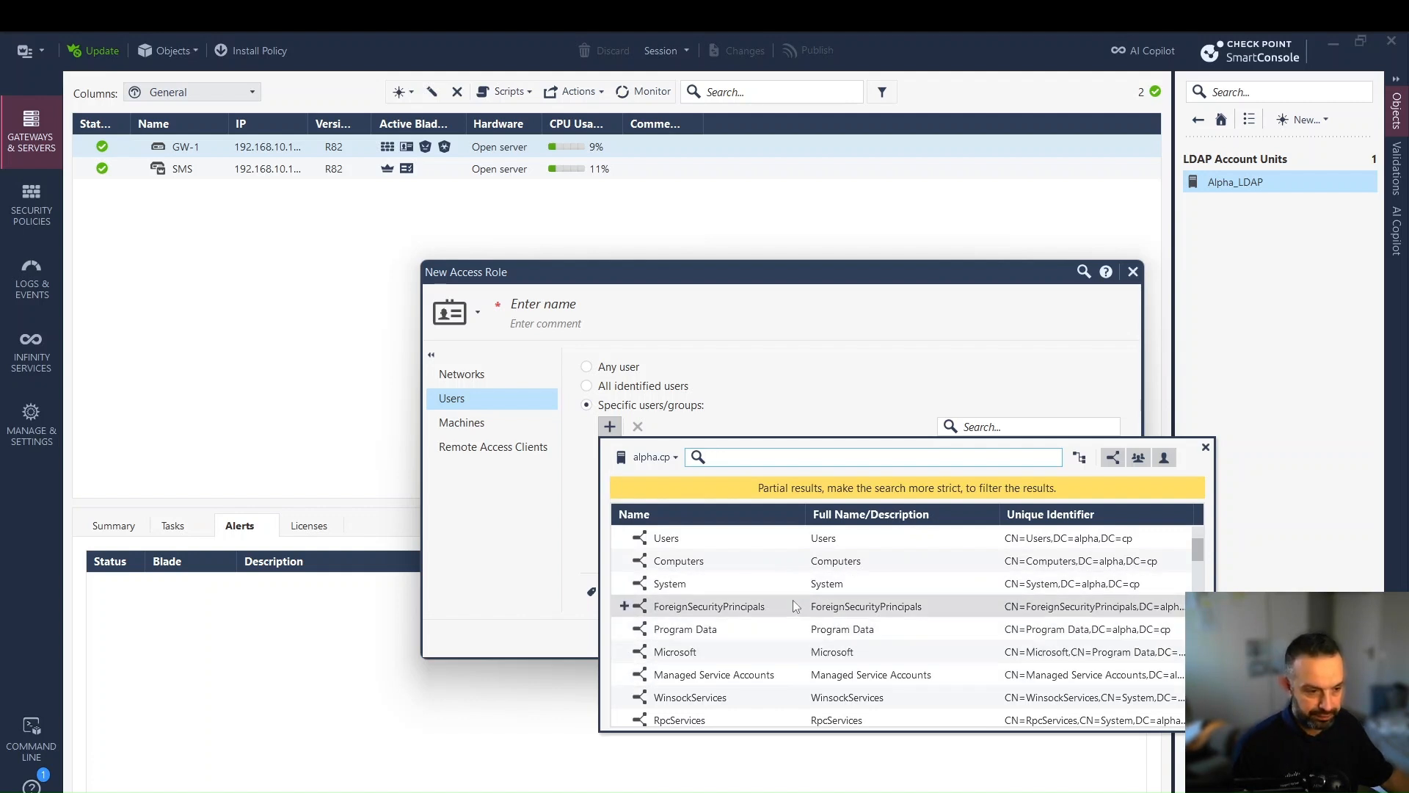
{"action": "type", "text": "user"}
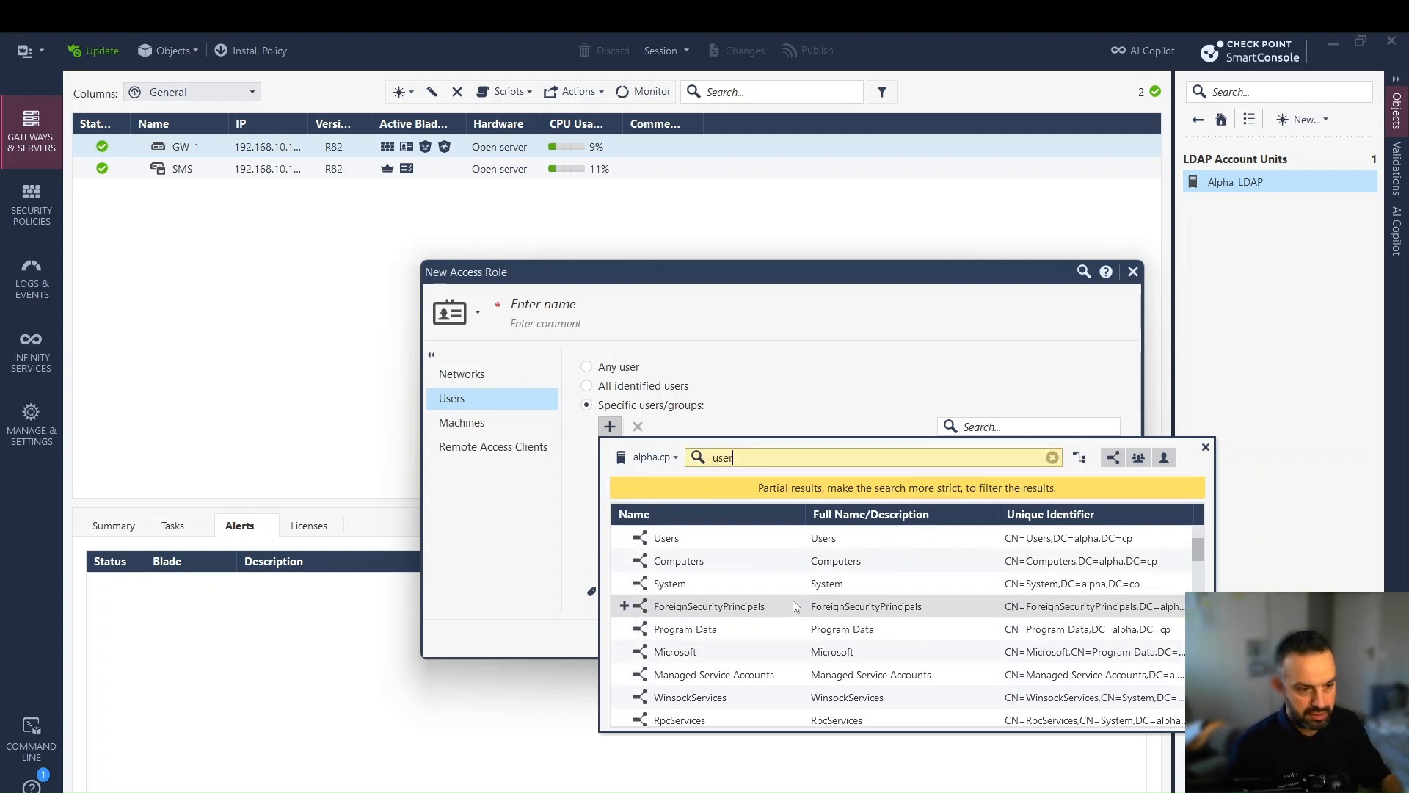
{"action": "type", "text": "5"}
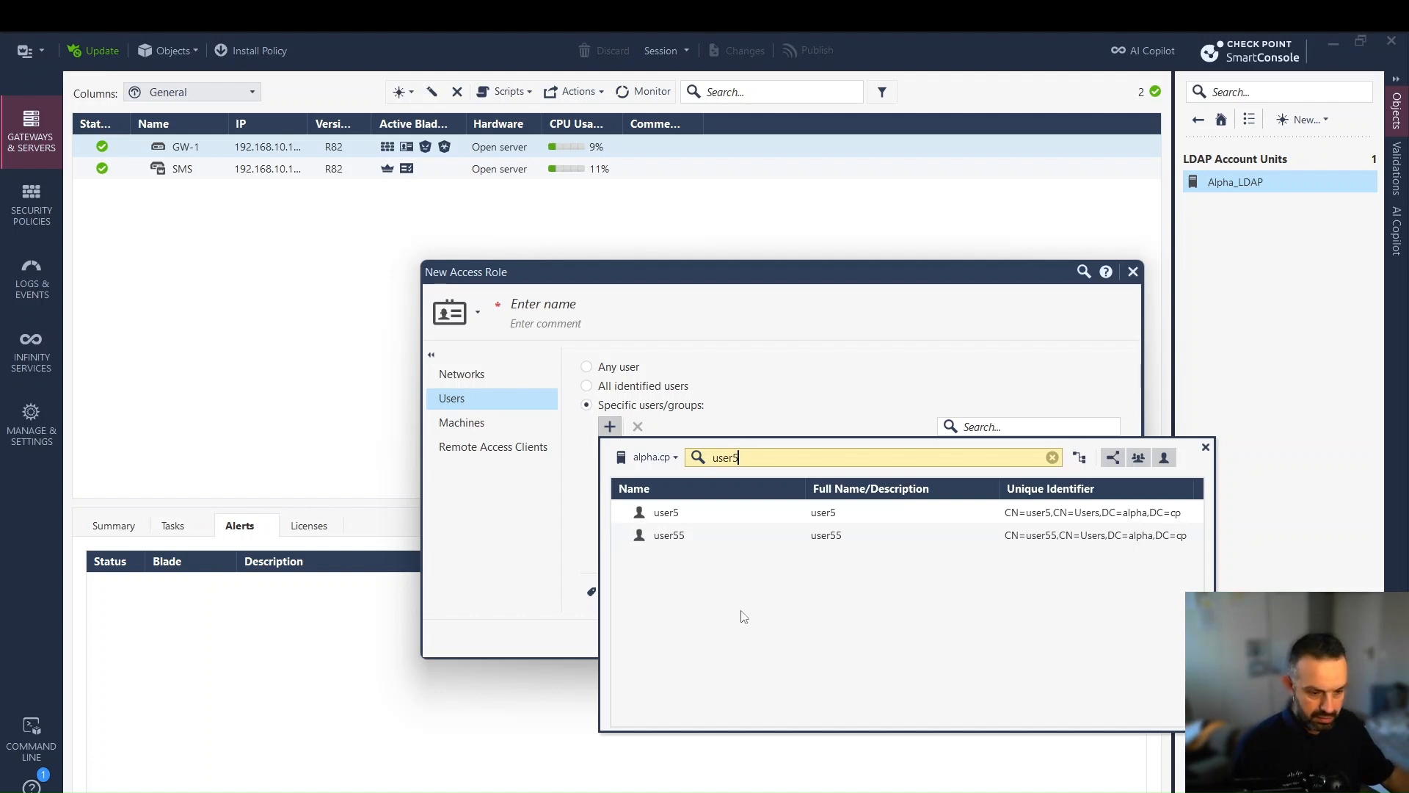
Copy the command "tcpdump -ni any port 636" from the Notepad notes and switch to Windows PowerShell.
{"action": "key", "text": "alt+Tab"}
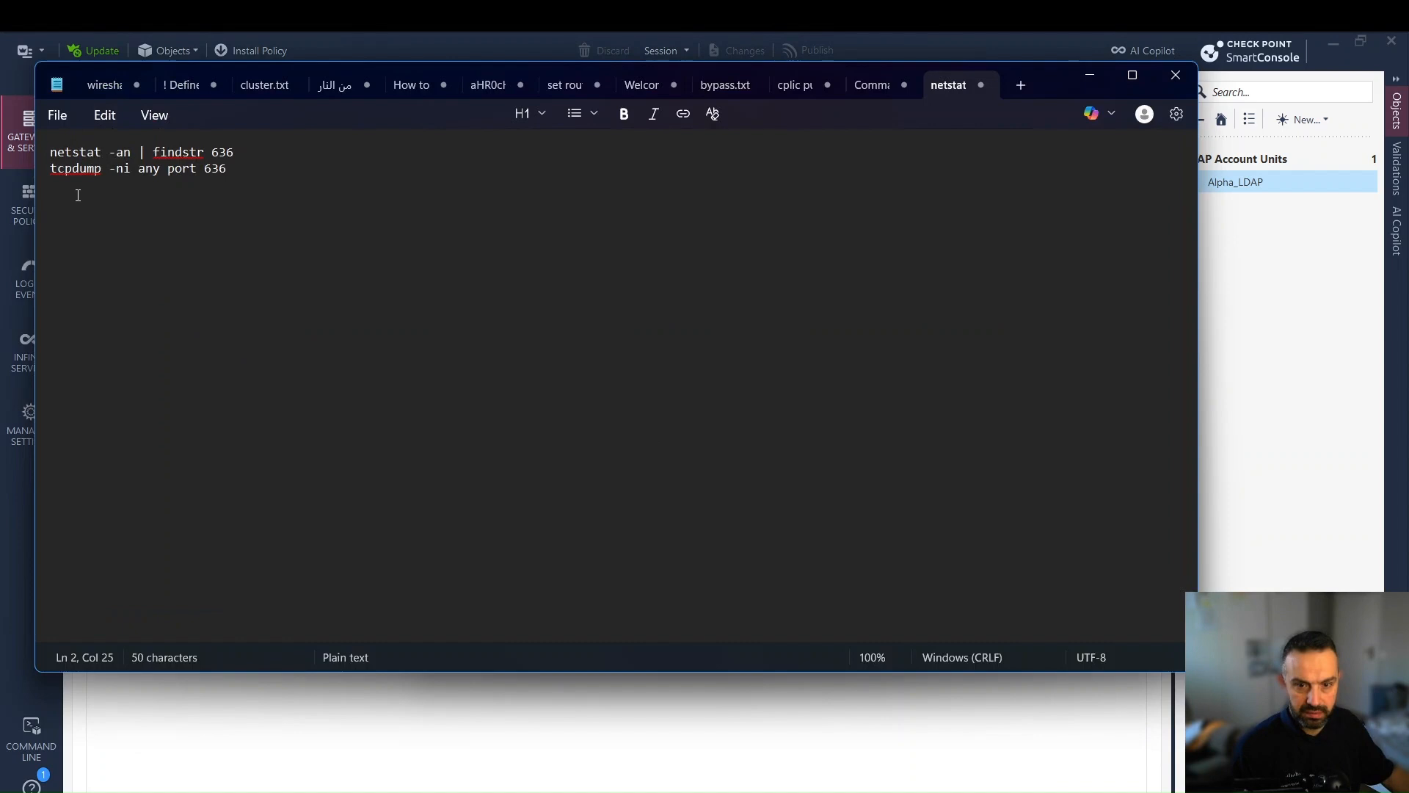
{"action": "left_click", "coordinate": [38, 174]}
{"action": "key", "text": "ctrl+c"}
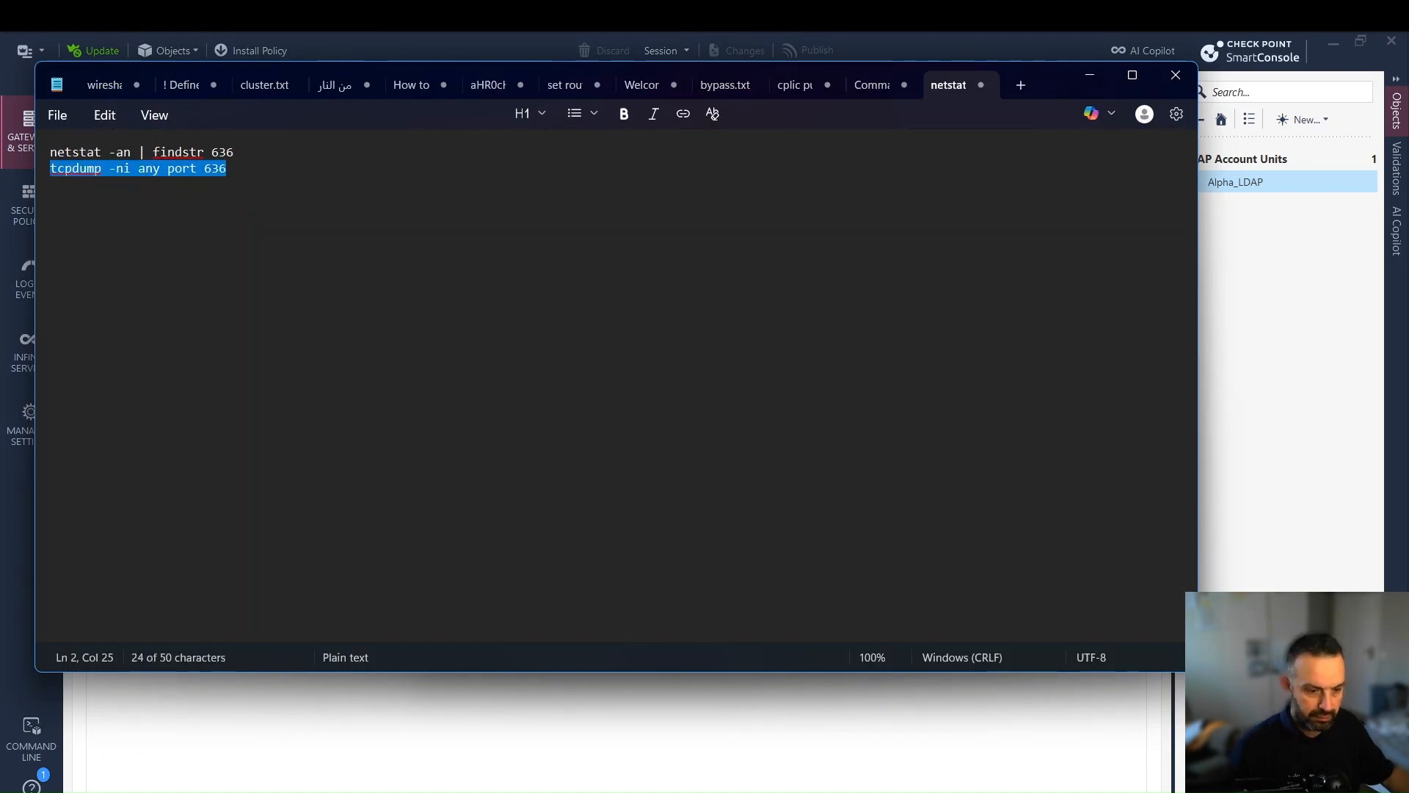
{"action": "key", "text": "alt+Tab"}
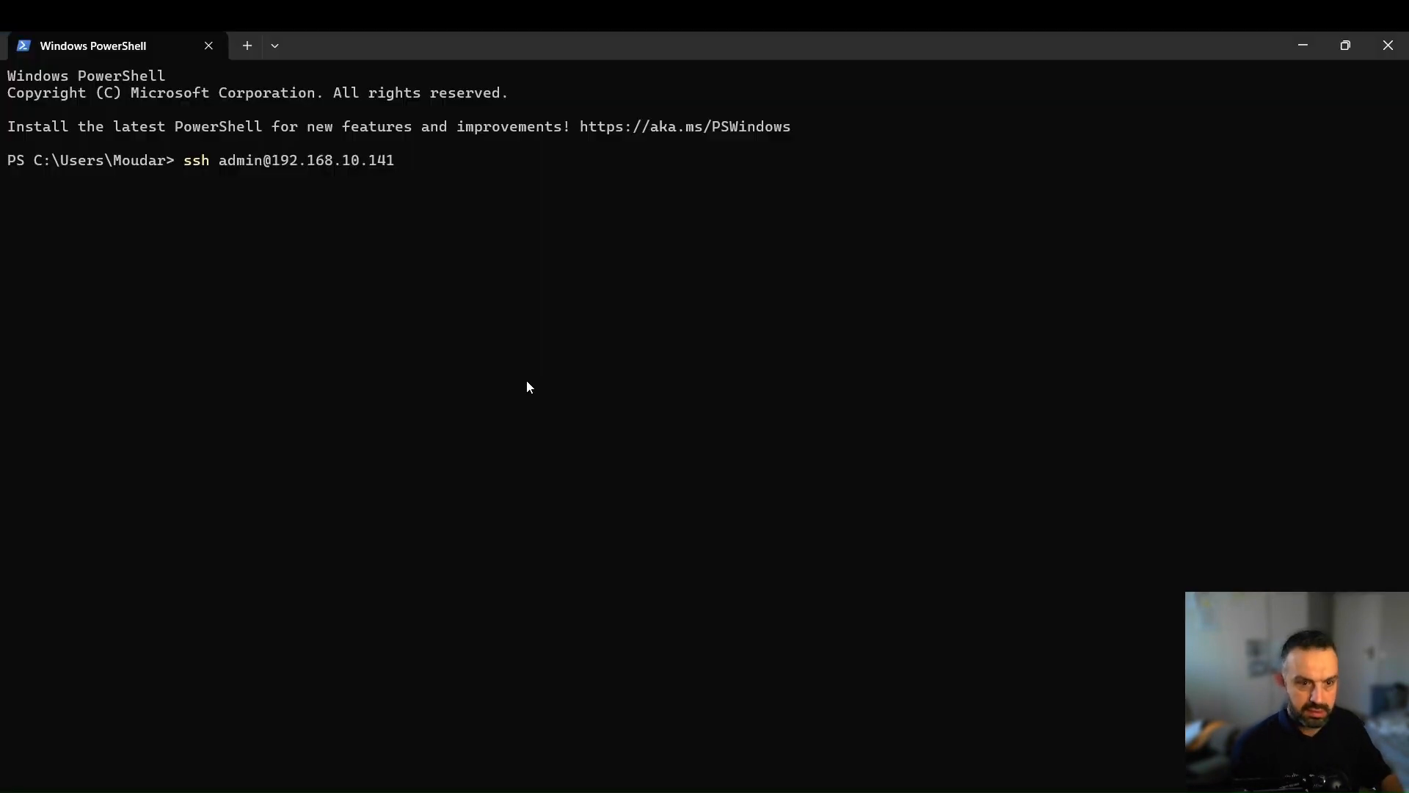
Connect over SSH as admin to 192.168.10.141 with the account password and enter expert mode with the expert password.
{"action": "key", "text": "Return"}
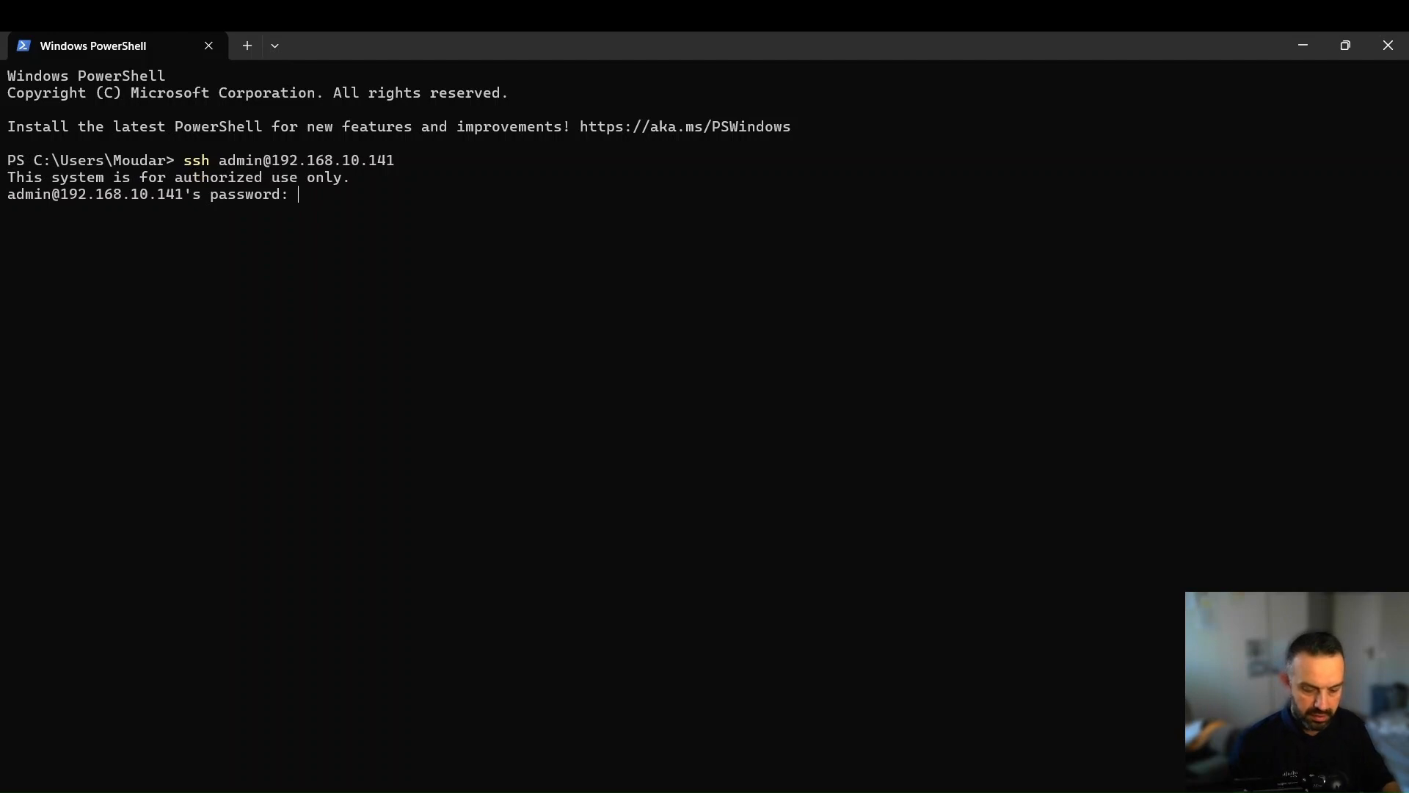
{"action": "key", "text": "Return"}
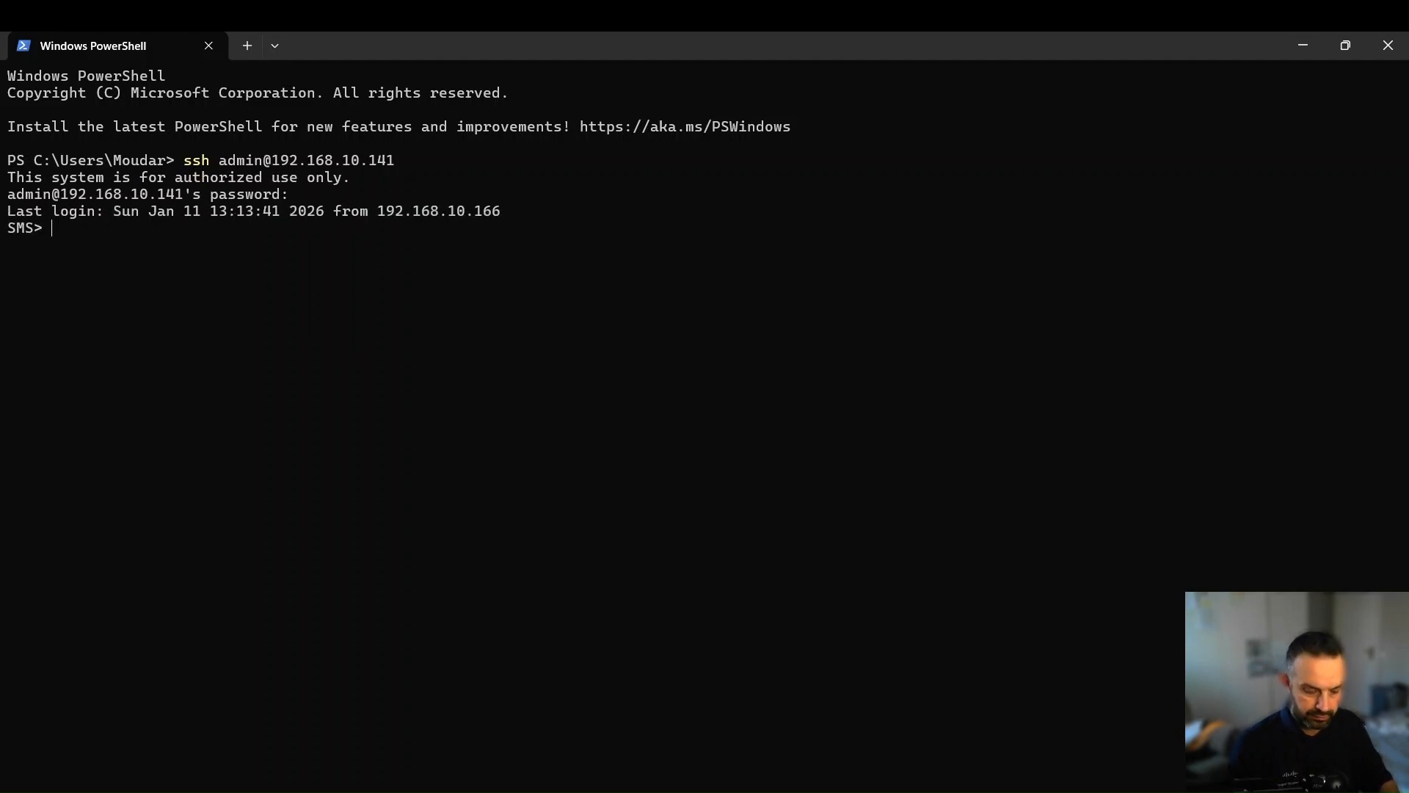
{"action": "type", "text": "expe"}
{"action": "key", "text": "Tab"}
{"action": "key", "text": "Return"}
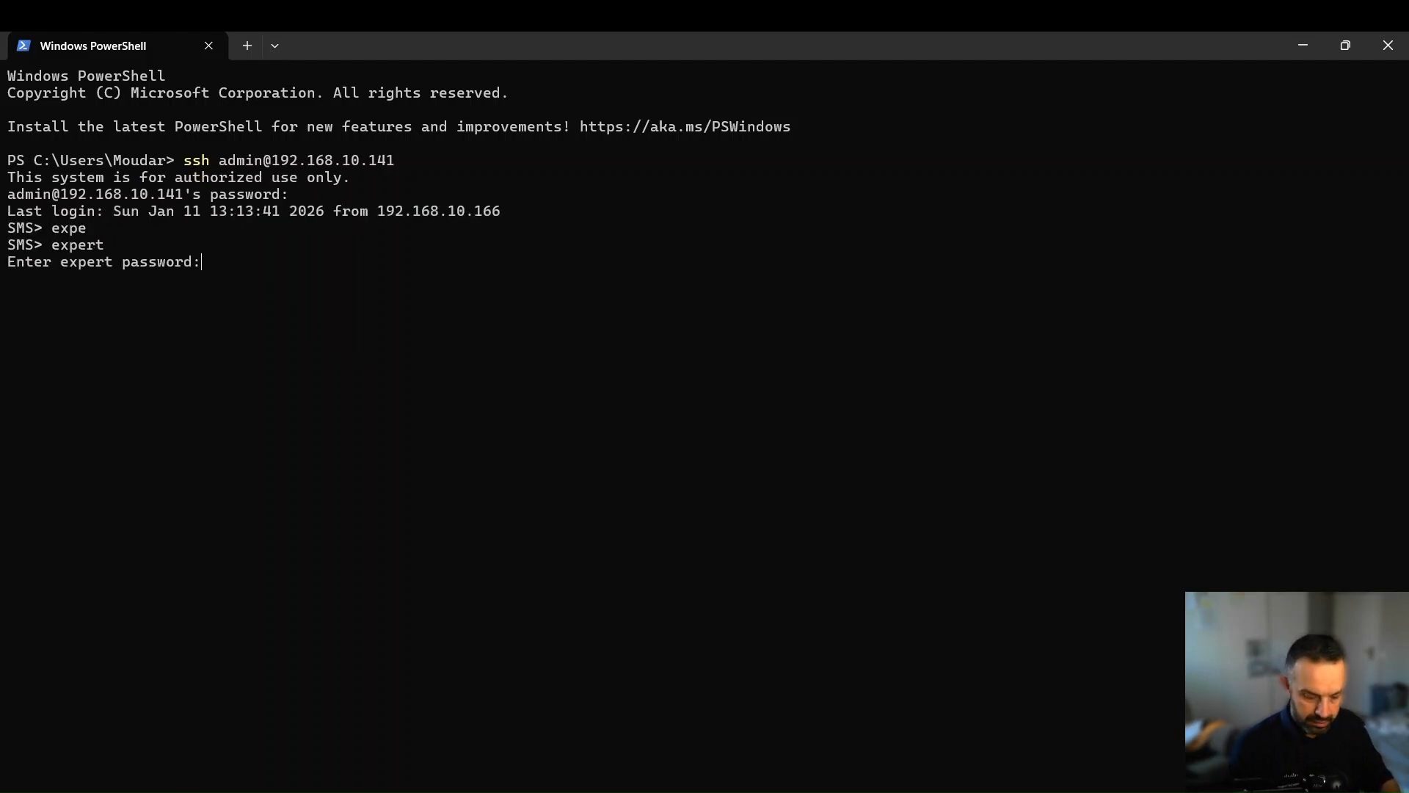
{"action": "key", "text": "Return"}
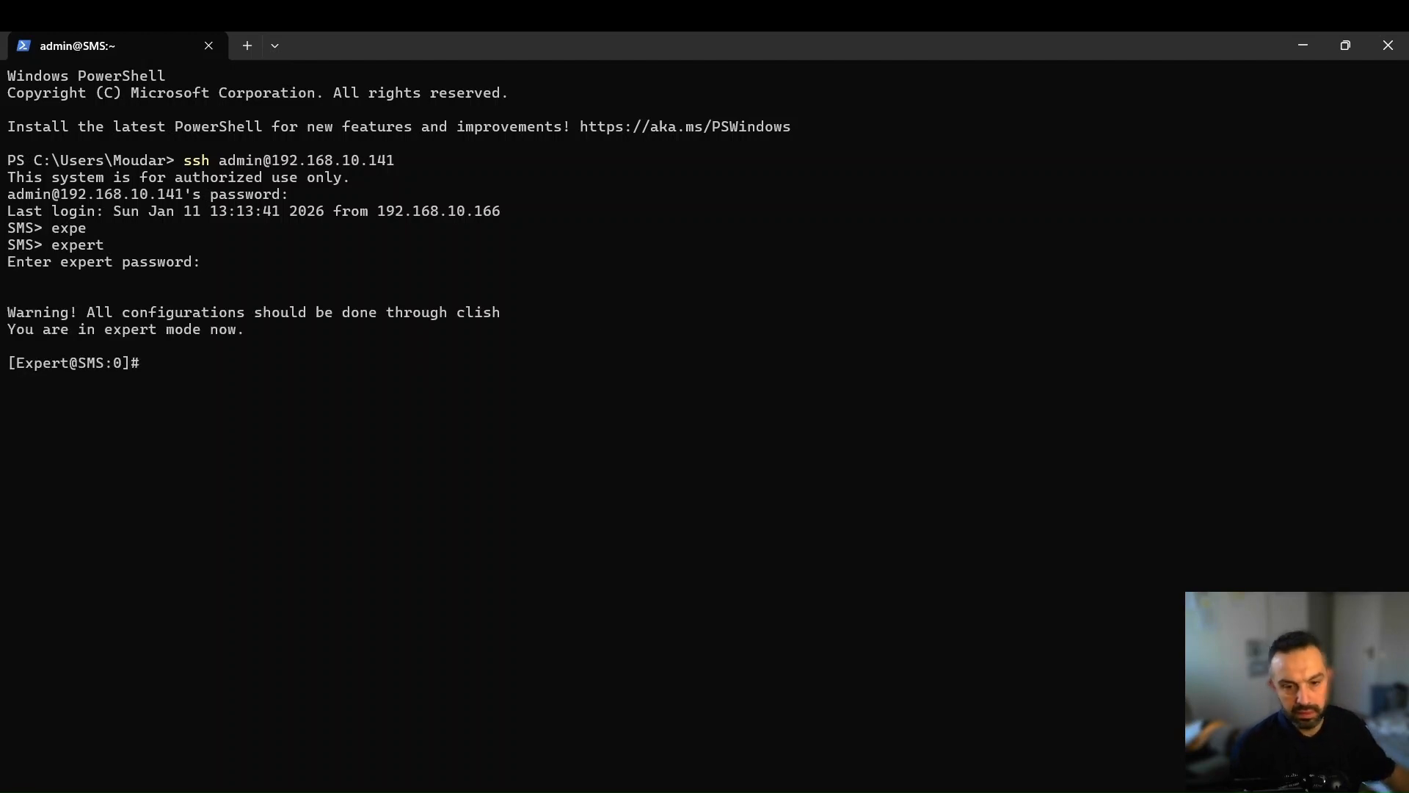
Run "tcpdump -ni any port 636" on the SMS and reopen the alpha.cp directory list in SmartConsole's access role to generate traffic.
{"action": "right_click", "coordinate": [381, 432]}
{"action": "key", "text": "Return"}
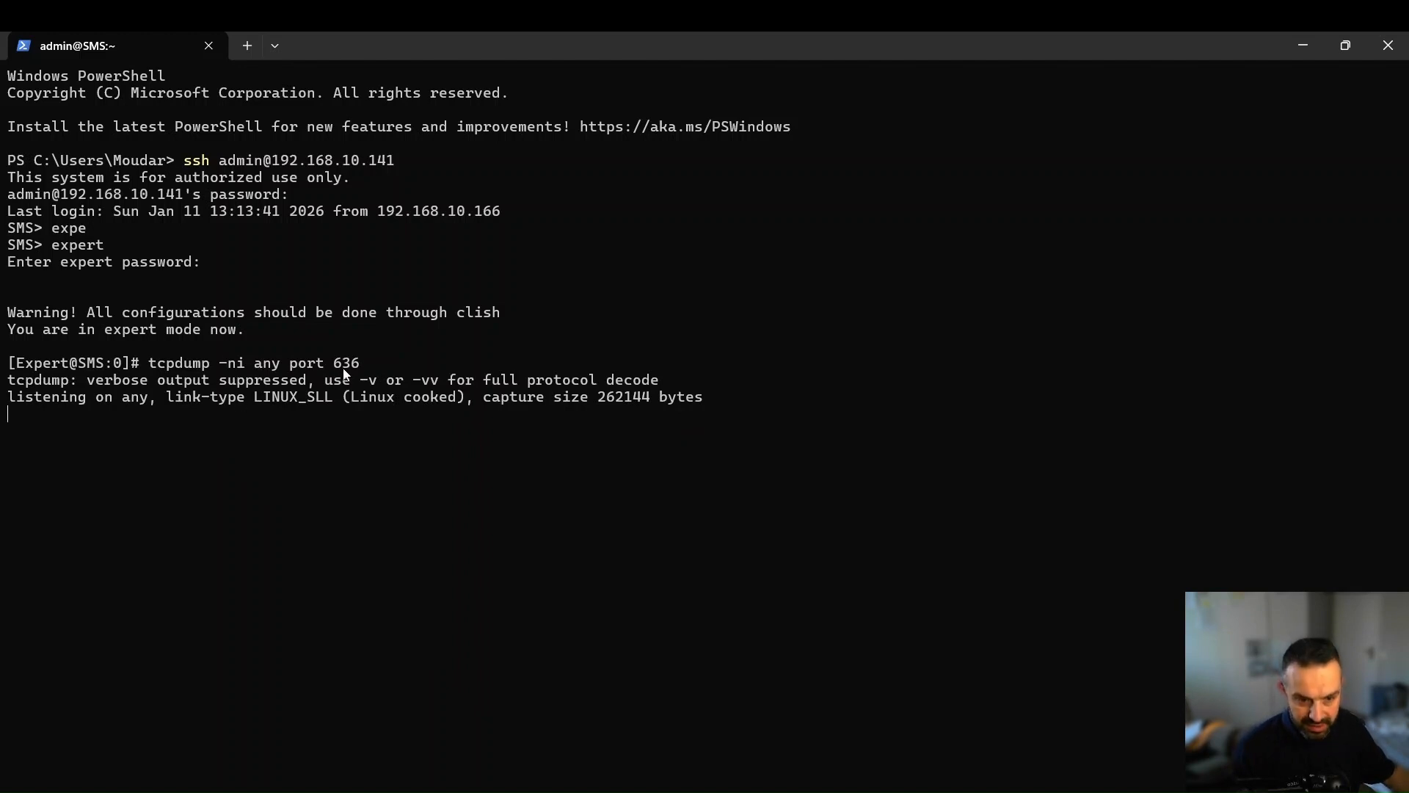
{"action": "key", "text": "alt+Tab"}
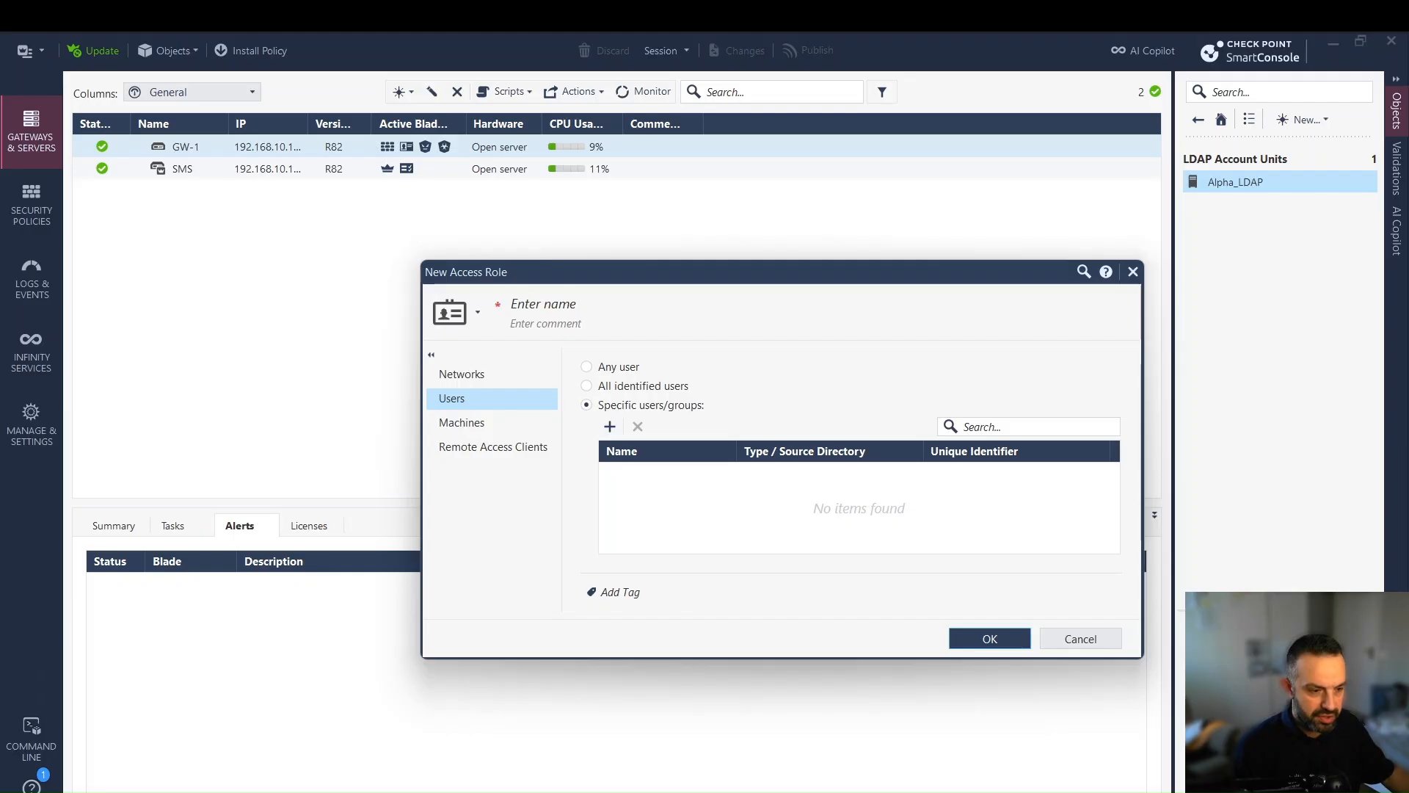
{"action": "left_click", "coordinate": [610, 427]}
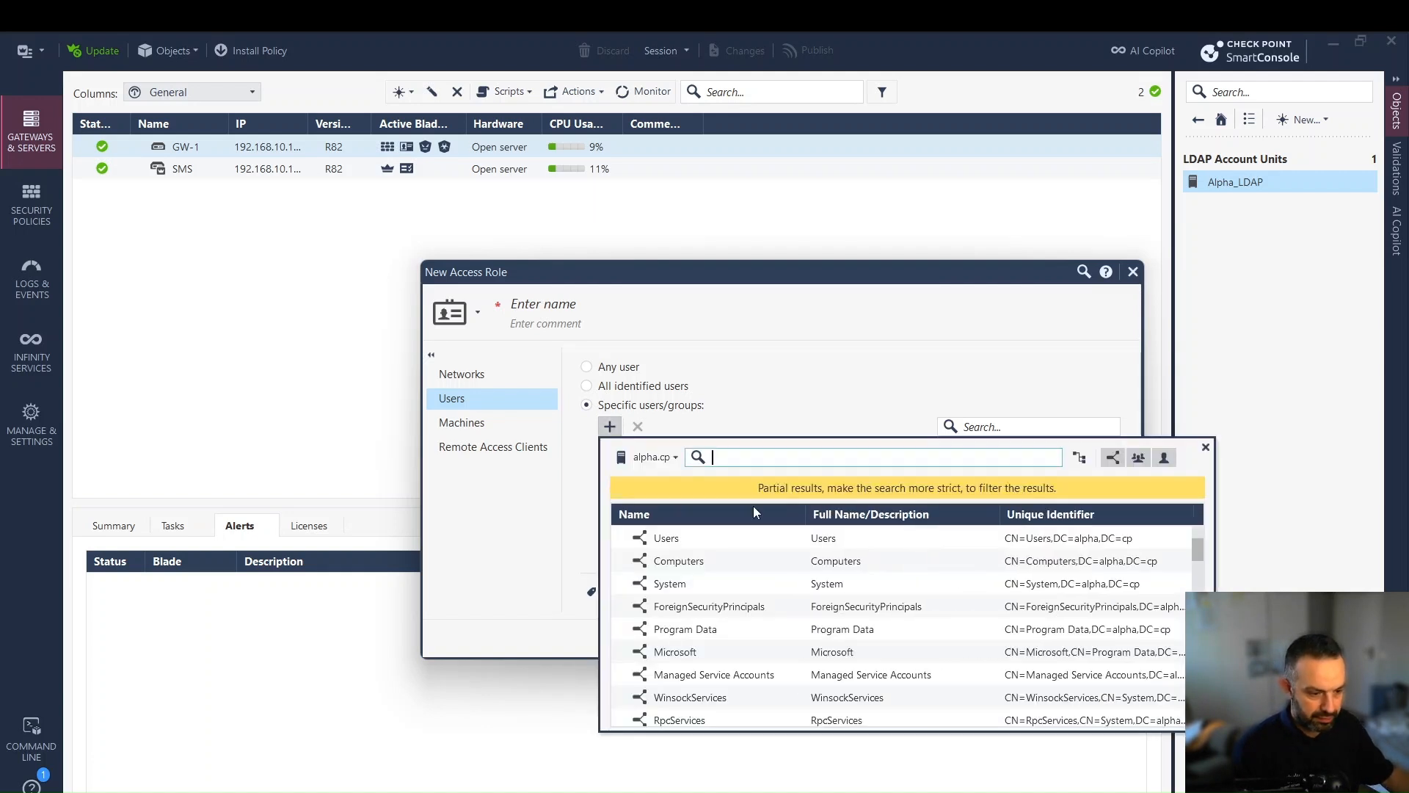
Switch back to the SSH session and examine the captured packets for the protocol used between the SMS and 192.168.10.174.
{"action": "key", "text": "alt+Tab"}
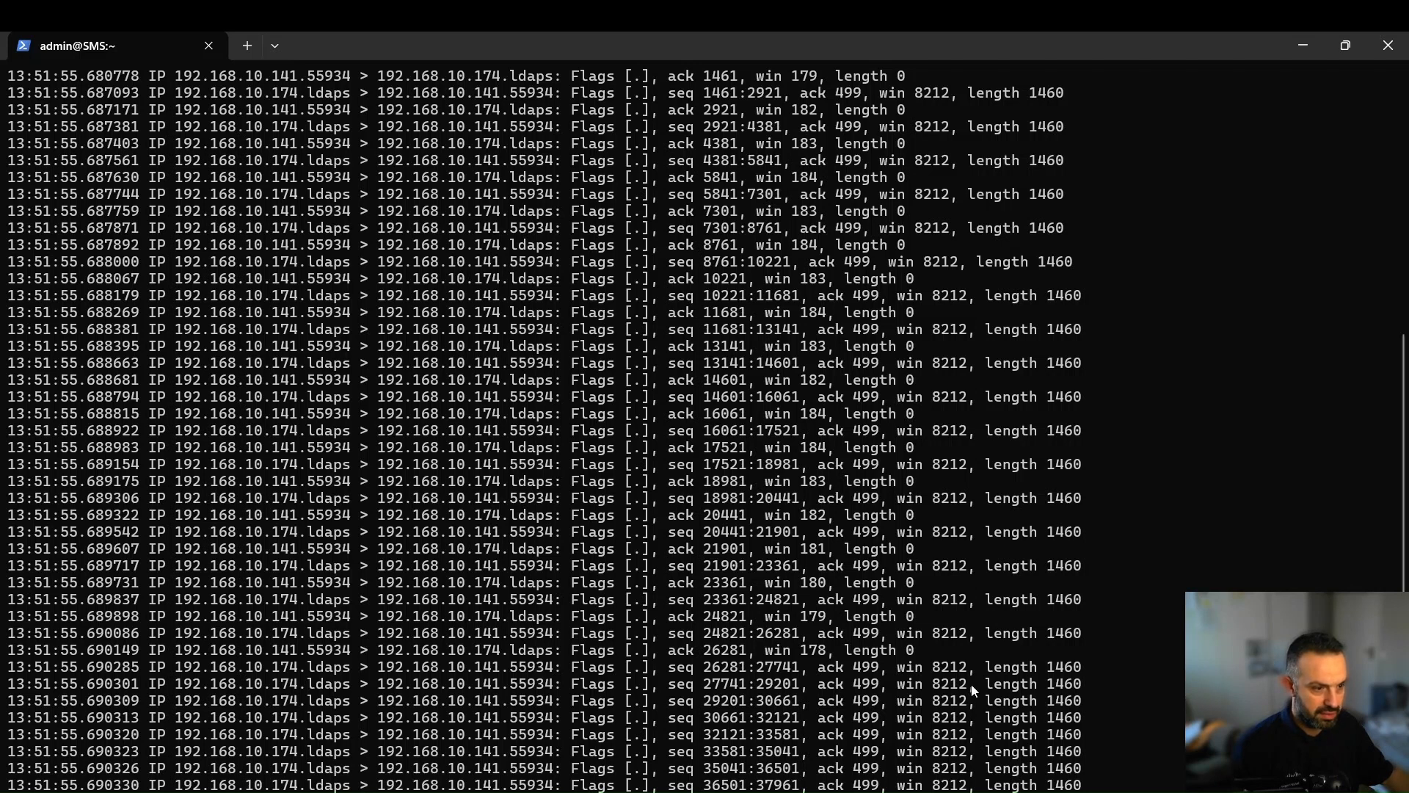
{"action": "scroll", "coordinate": [972, 686], "scroll_direction": "up", "scroll_amount": 6}
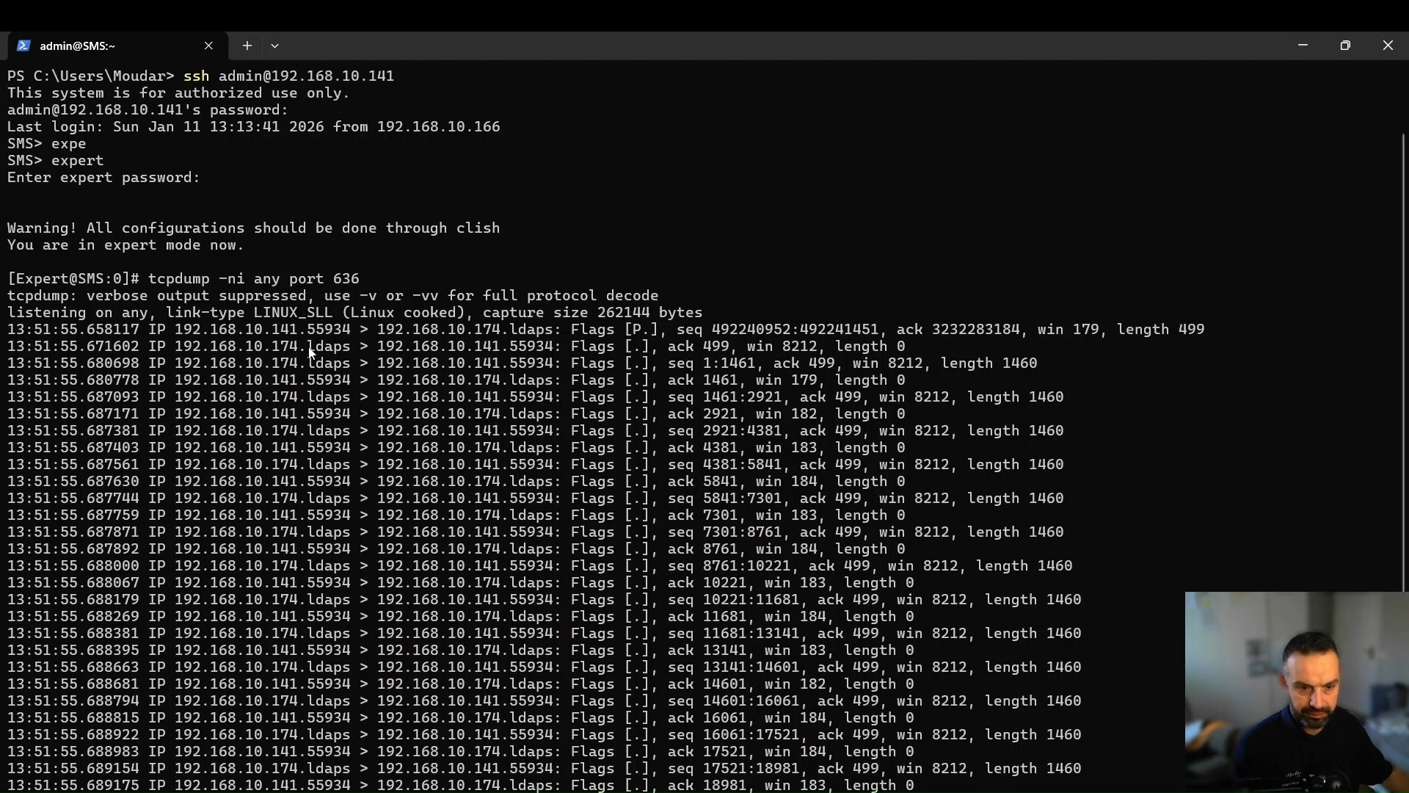
{"action": "left_click_drag", "start_coordinate": [308, 346], "coordinate": [347, 353]}
{"action": "left_click_drag", "start_coordinate": [308, 399], "coordinate": [345, 403]}
{"action": "triple_click", "coordinate": [346, 403]}
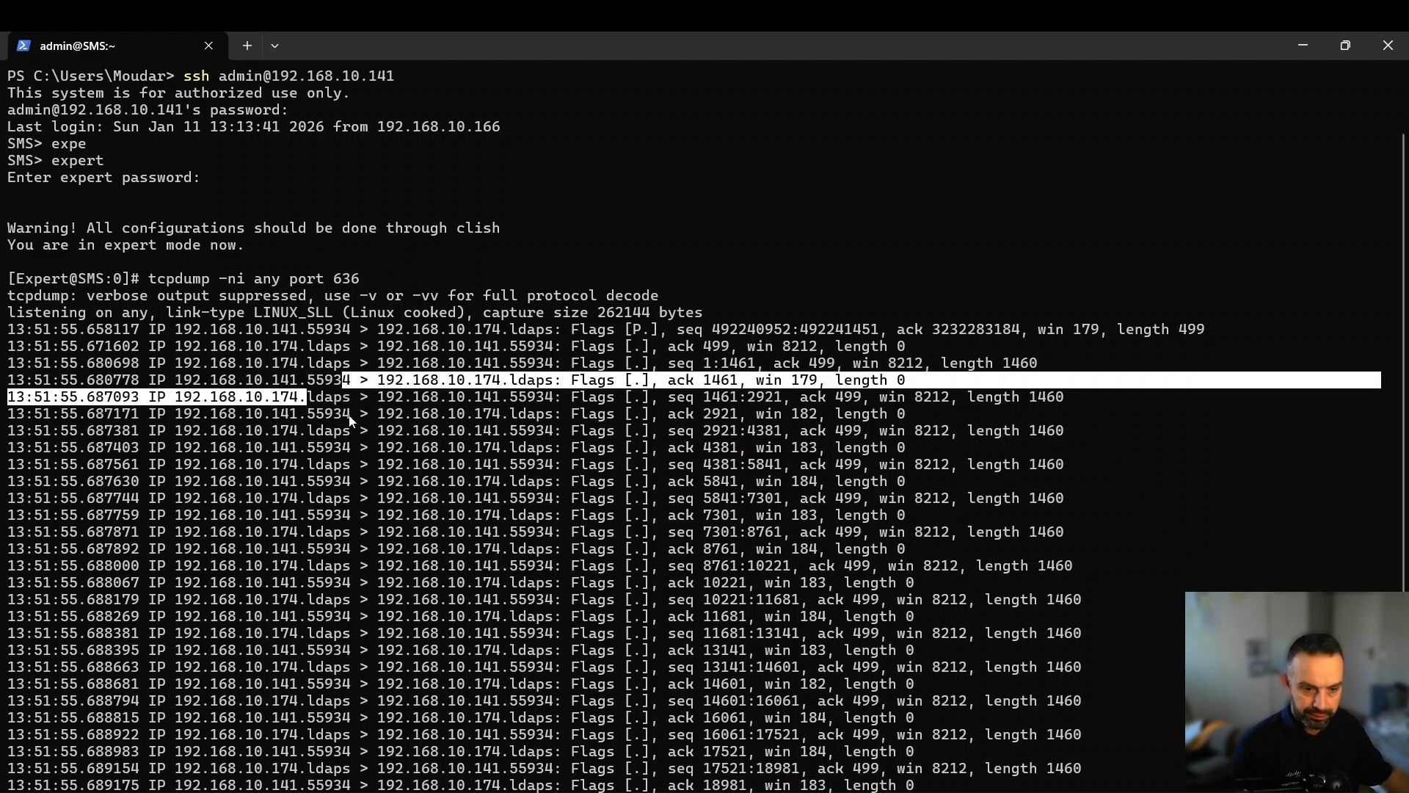
{"action": "left_click", "coordinate": [349, 403]}
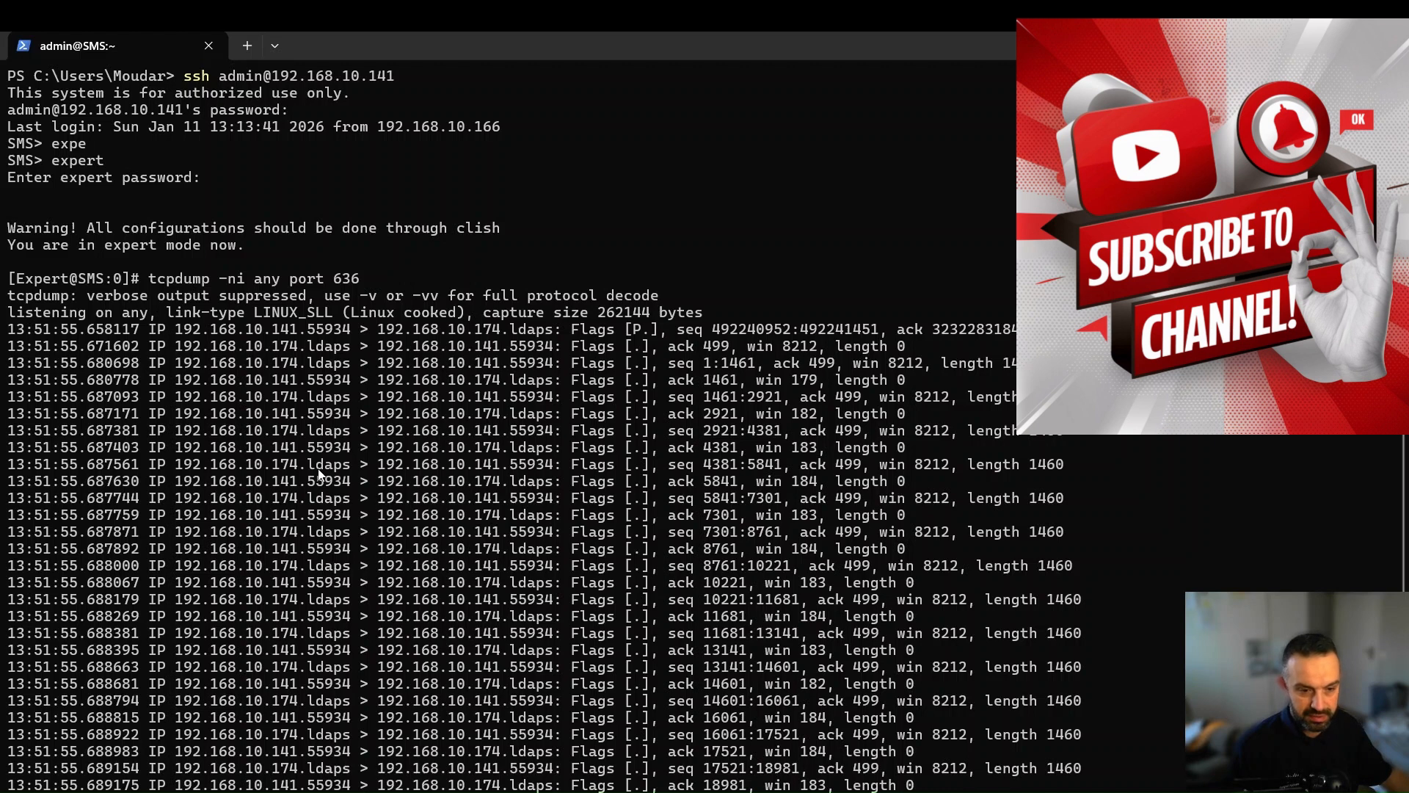
{"action": "left_click_drag", "start_coordinate": [307, 465], "coordinate": [342, 466]}
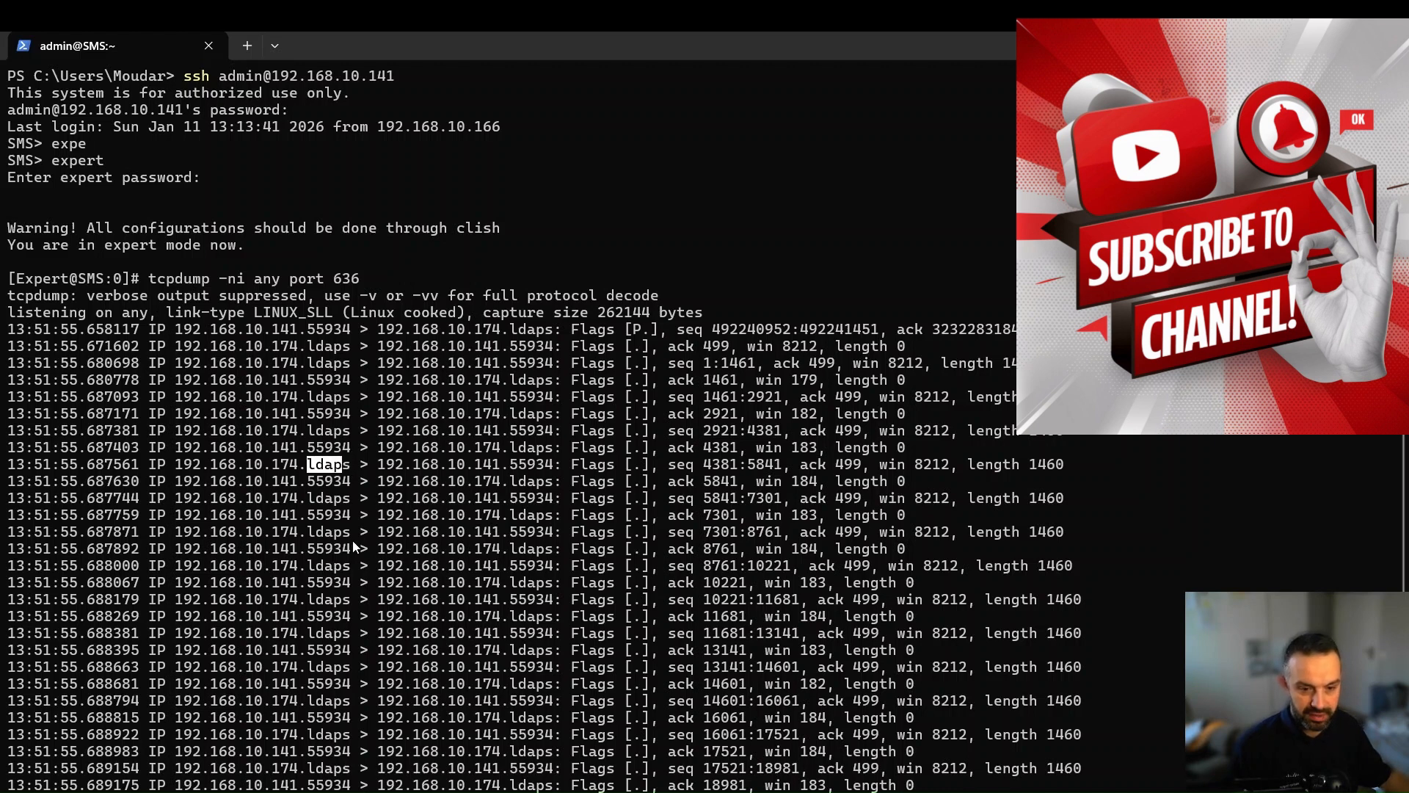